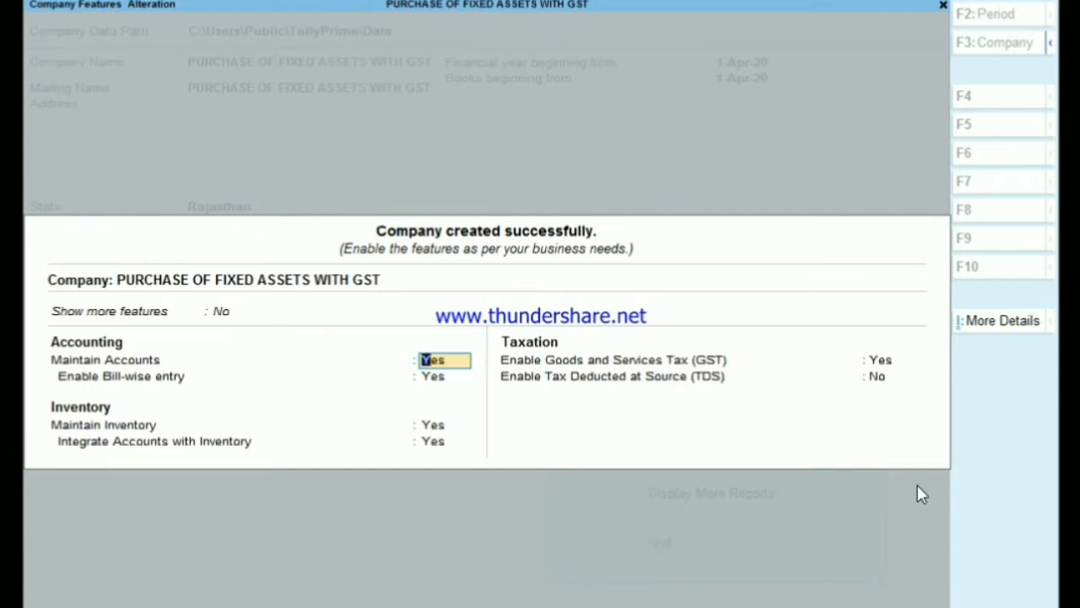
- Keep the default accounting and inventory features enabled and open the company's GST details from the enabled GST feature
key(Return)
key(Return)
key(Return)
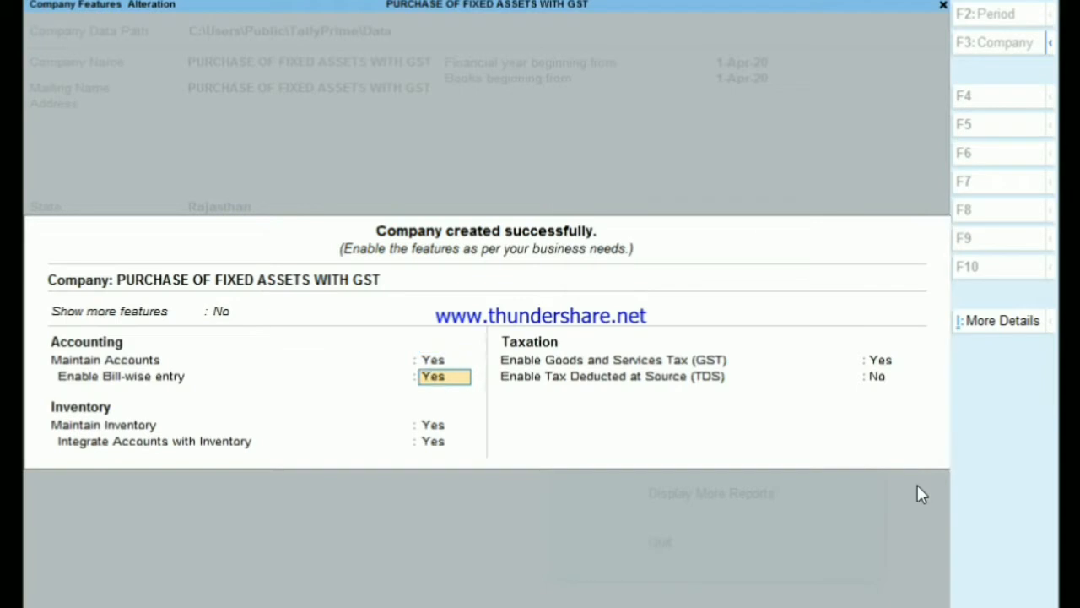
key(Return)
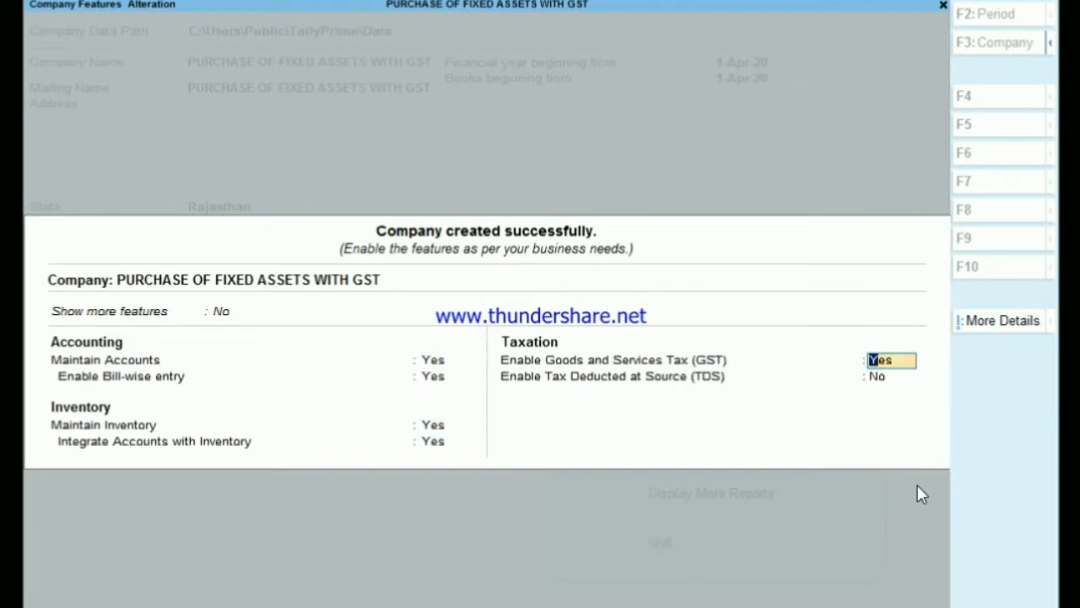
key(Return)
key(Return)
key(Return)
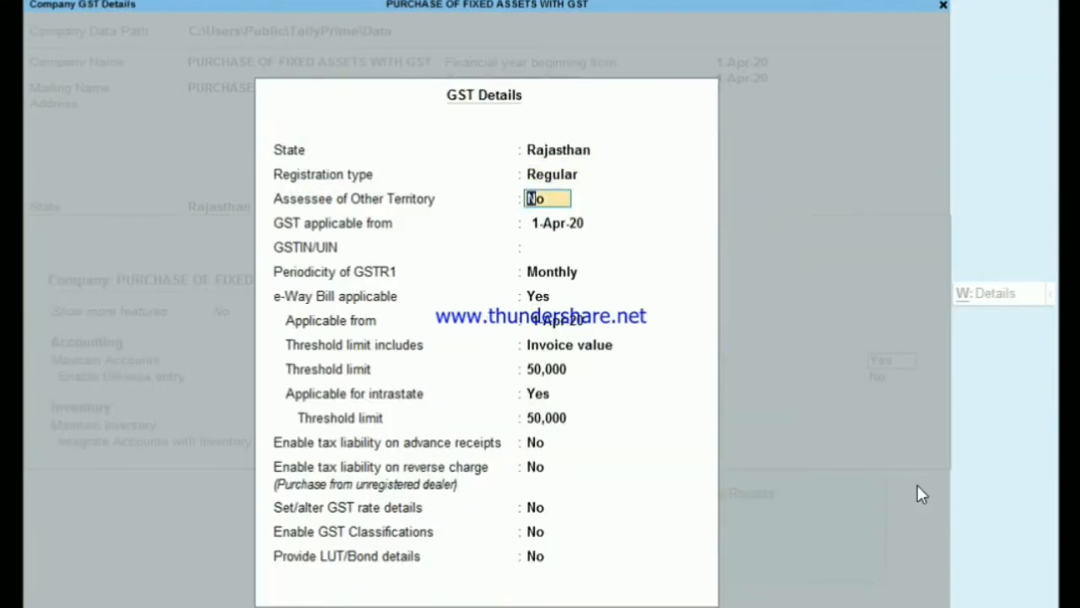
- Enter the company's GSTIN/UIN in the GST details, keeping GST applicable from 1-Apr-20
key(Return)
key(Return)
text(08)
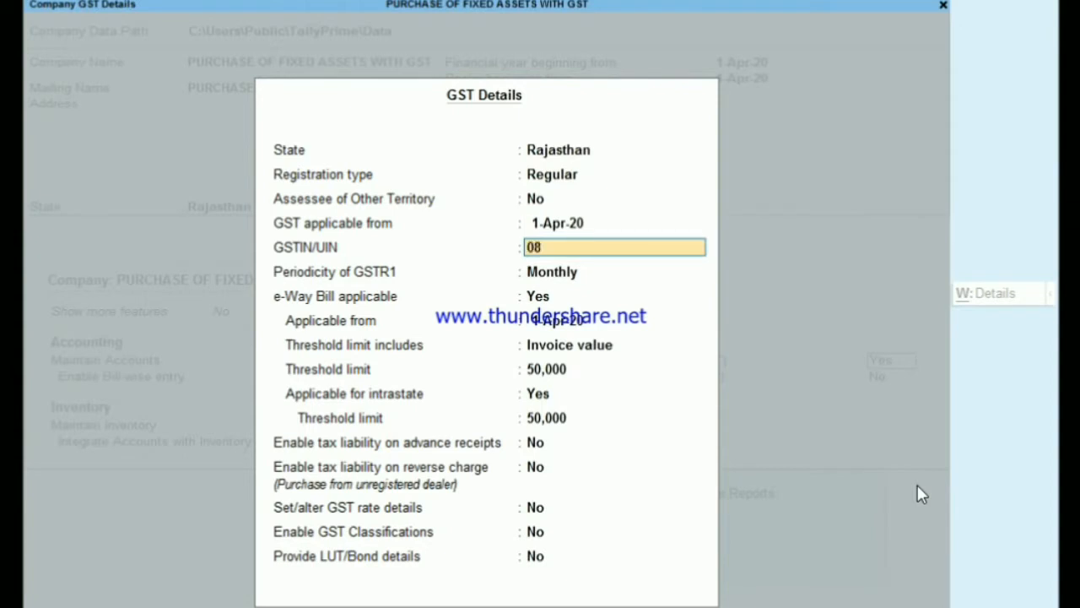
text(ASDFE1234A)
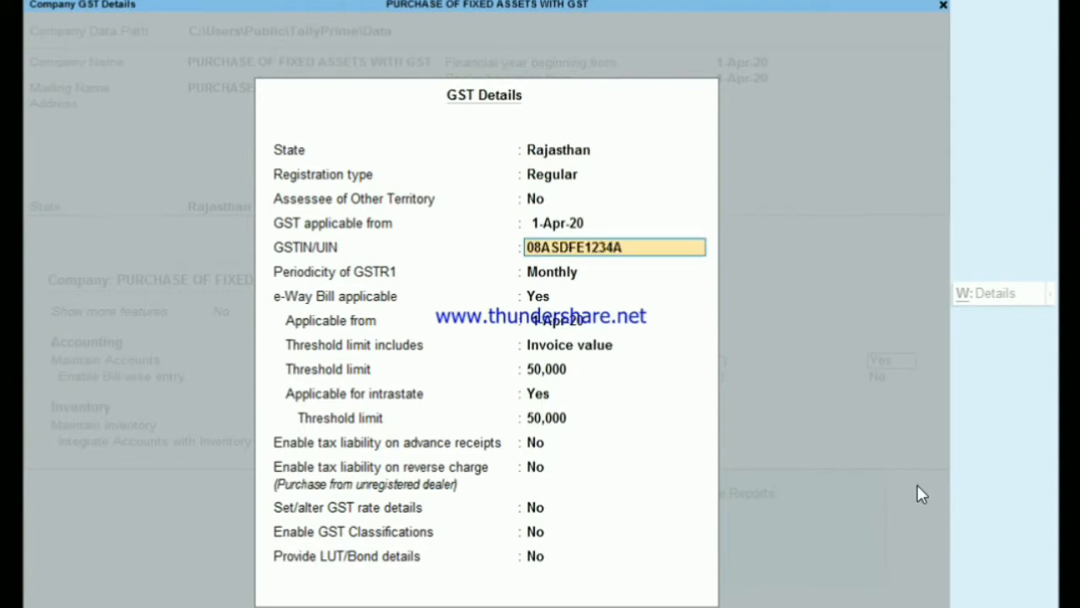
text(1Z5)
key(Return)
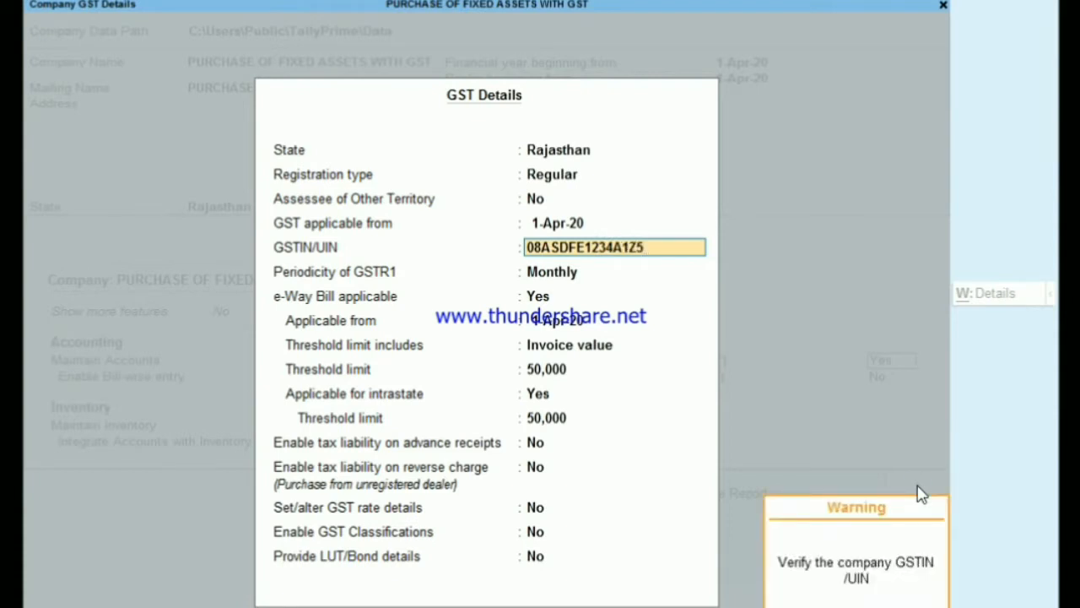
key(Return)
key(Return)
- Set e-Way Bill applicable to No, then save the GST details and the company features
key(Return)
key(BackSpace)
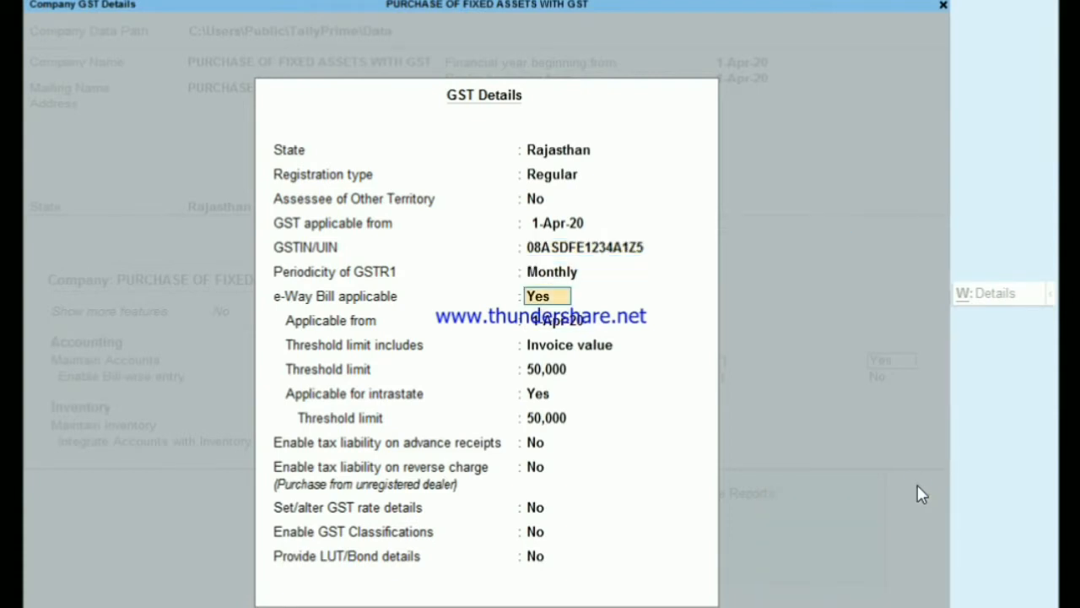
text(n)
key(Return)
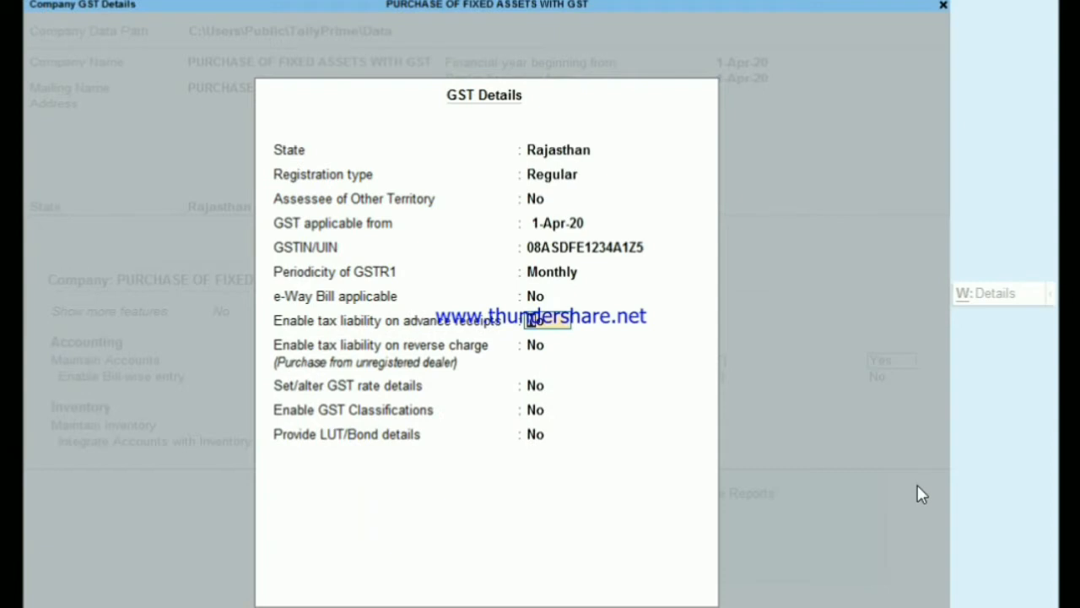
key(ctrl+a)
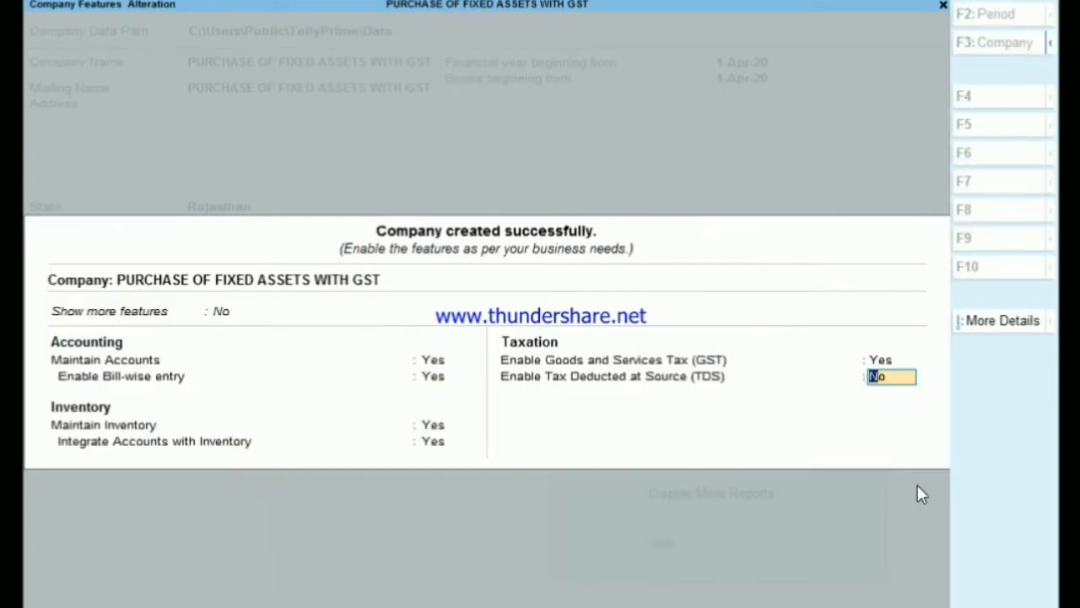
key(ctrl+a)
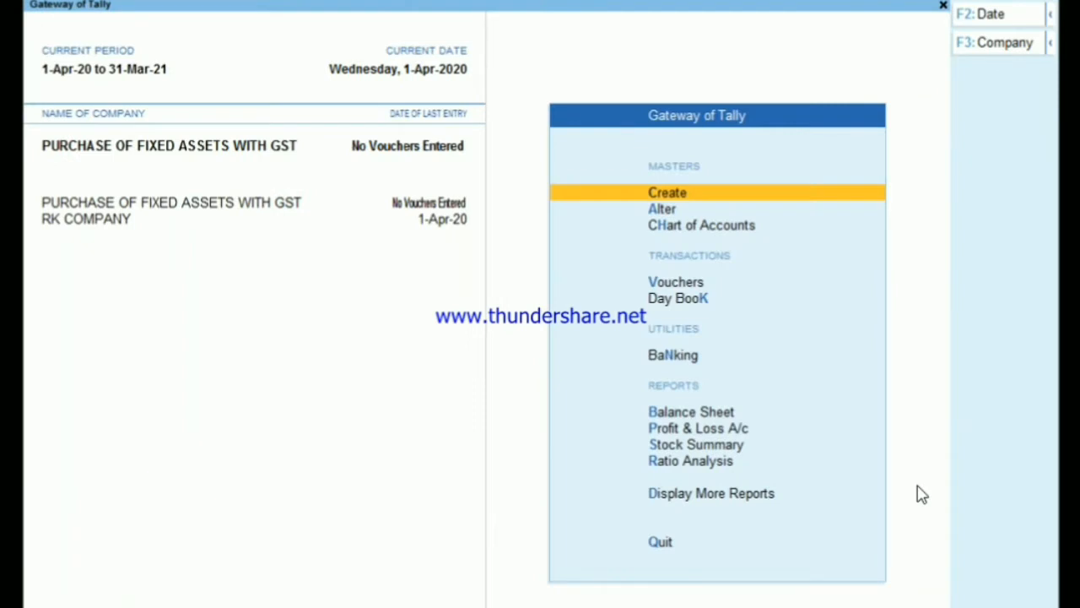
- Start a new purchase voucher, leaving the supplier invoice number and date blank
key(Down)
key(Down)
key(Down)
key(Return)
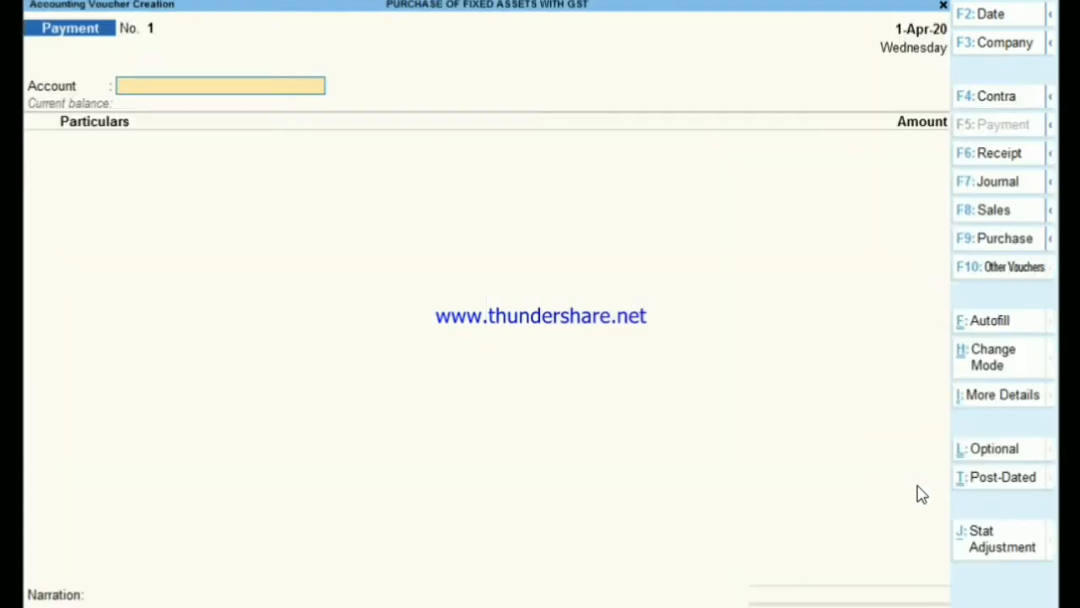
key(F9)
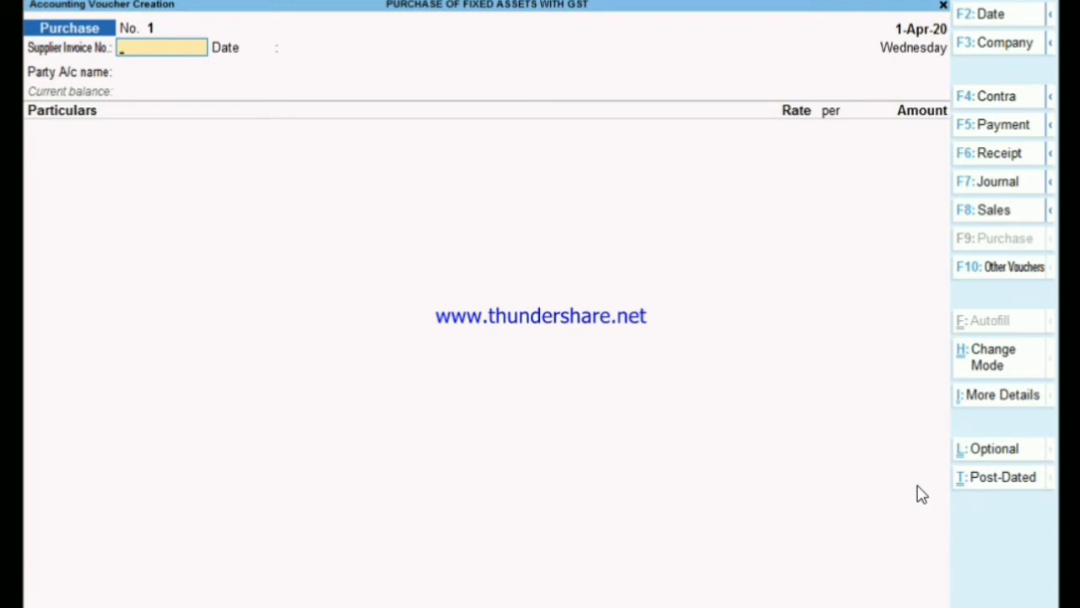
key(Return)
key(Return)
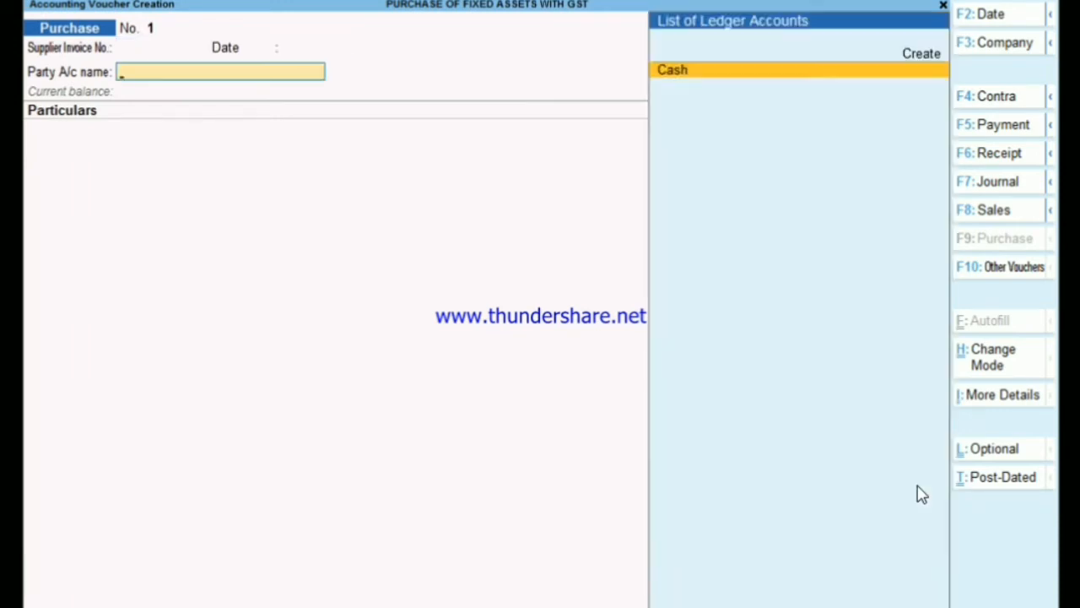
- Create a party ledger named RAJ & CO. under the Sundry Creditors group
key(alt+c)
text(R)
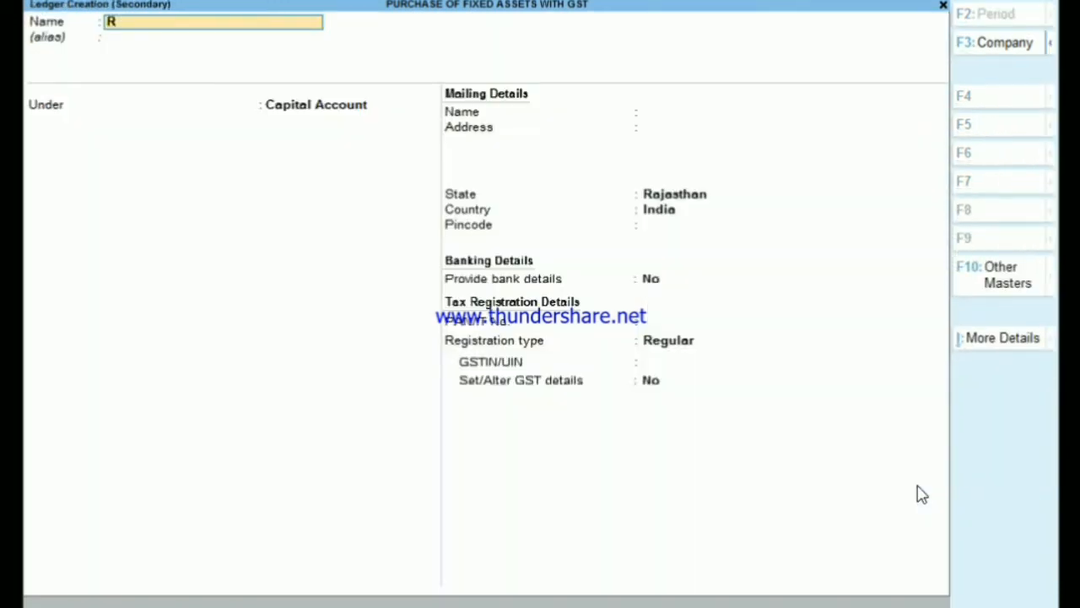
text(AJ & CO.)
key(Return)
key(Return)
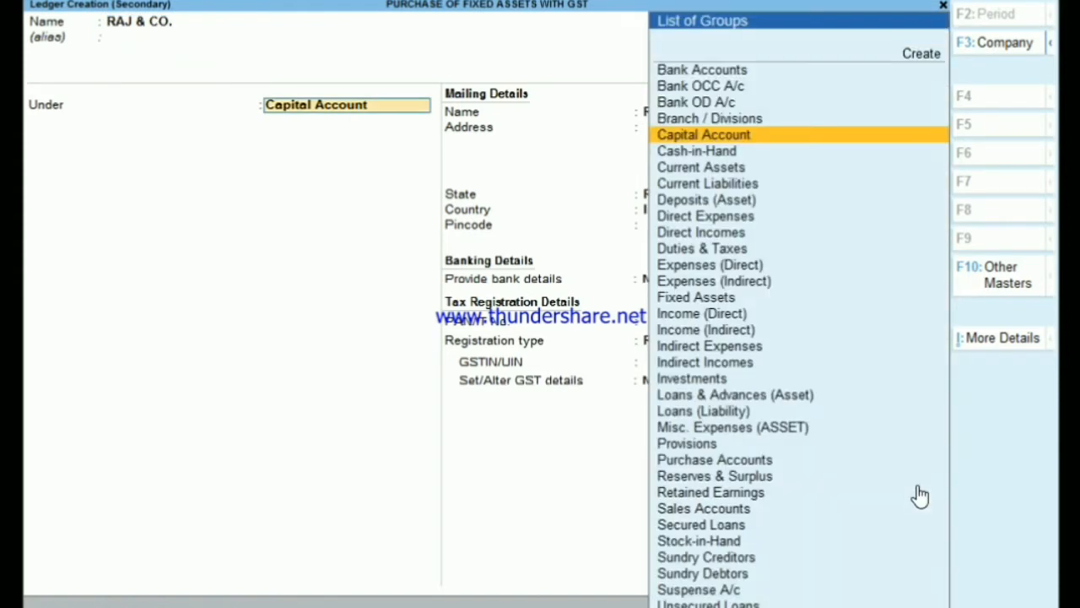
text(SU)
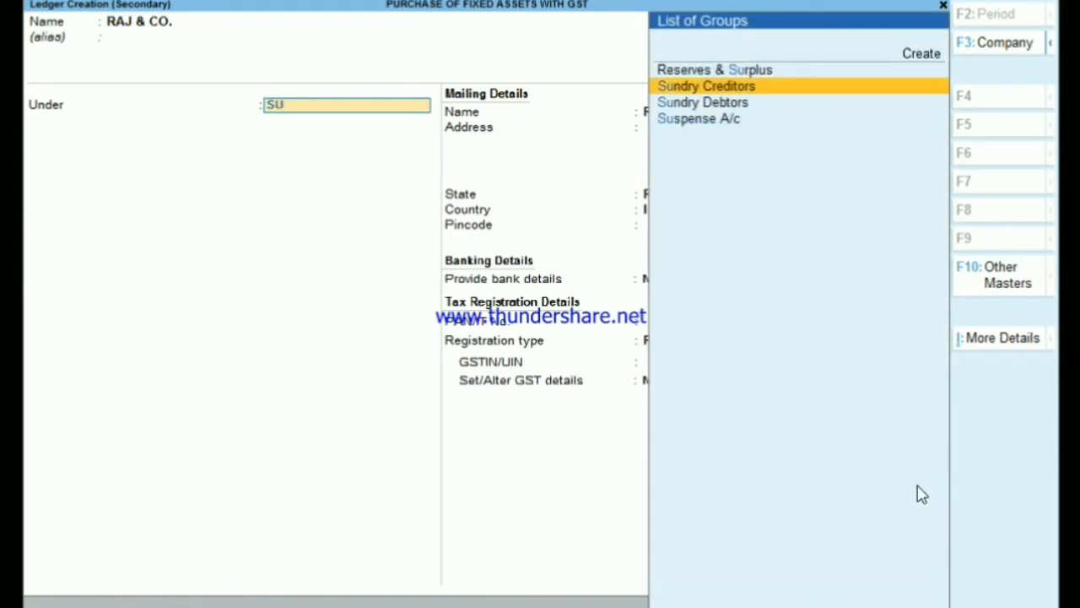
key(Return)
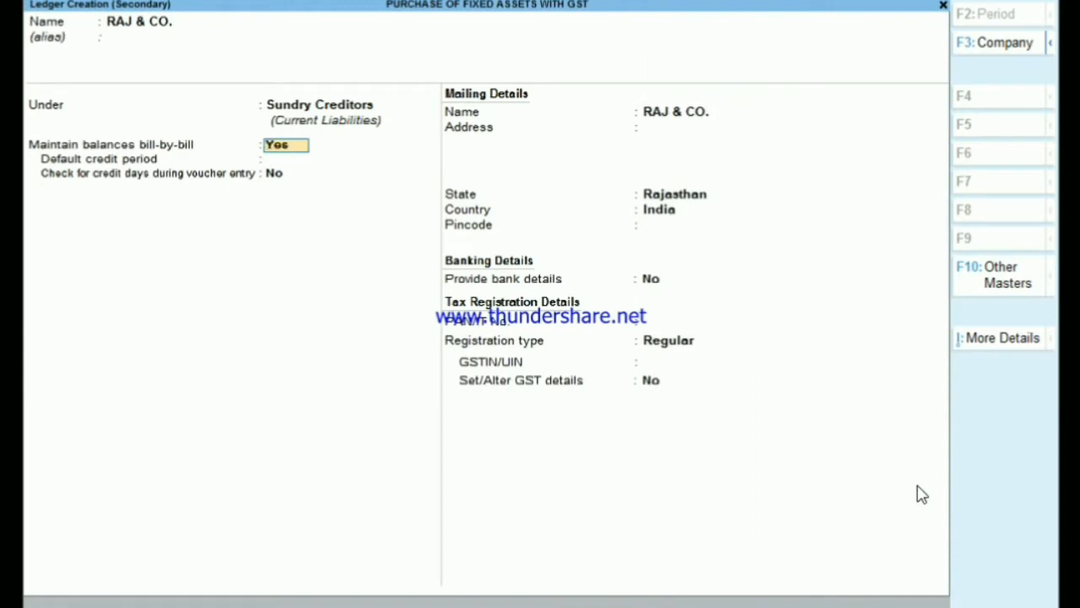
- Enter the supplier's GSTIN/UIN in the RAJ & CO. ledger, keep the other defaults, and save the ledger
key(Return)
key(Return)
key(Return)
key(Return)
key(Return)
key(Return)
key(Return)
key(Return)
key(Return)
key(Return)
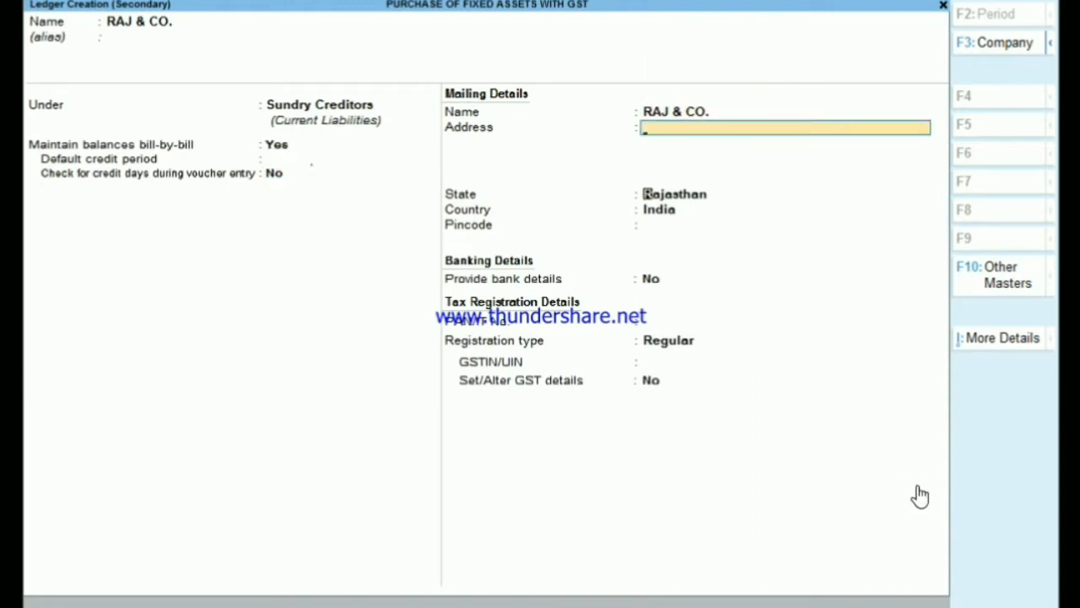
key(Return)
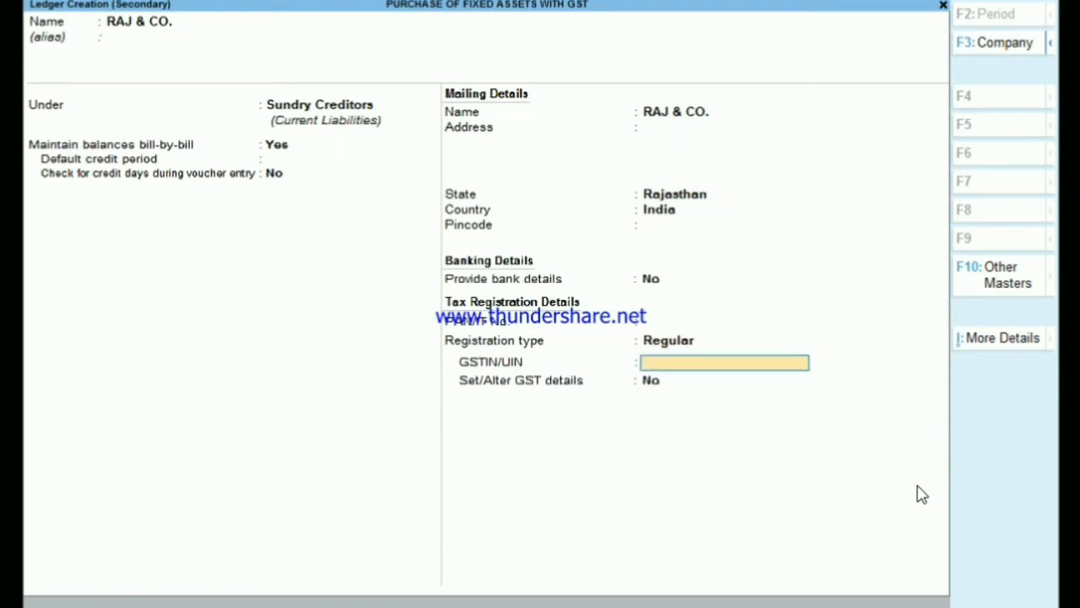
text(08AWERT1234A1Z5)
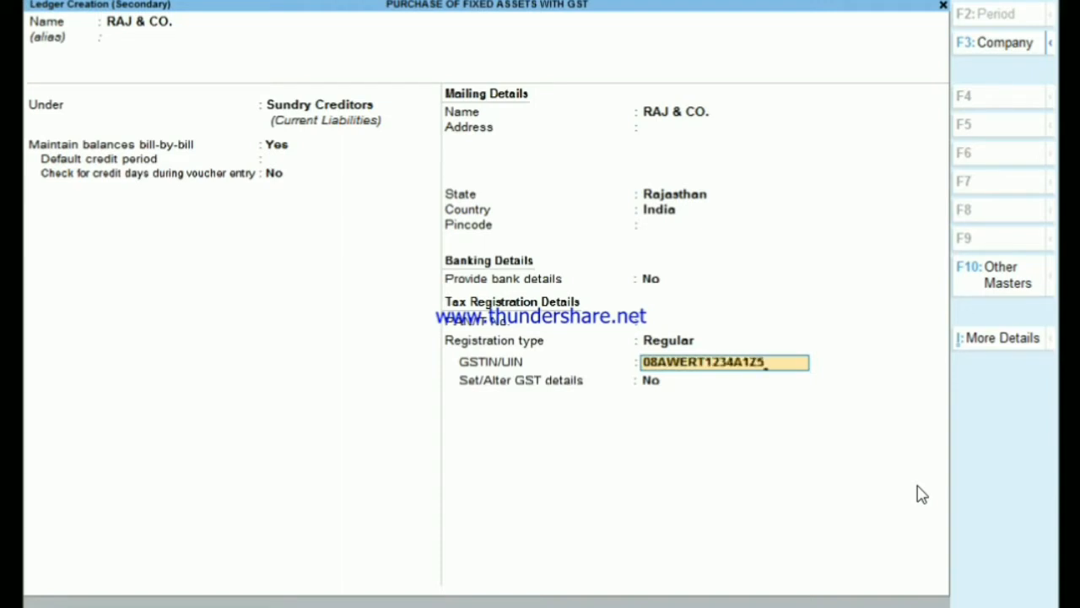
key(Return)
key(Return)
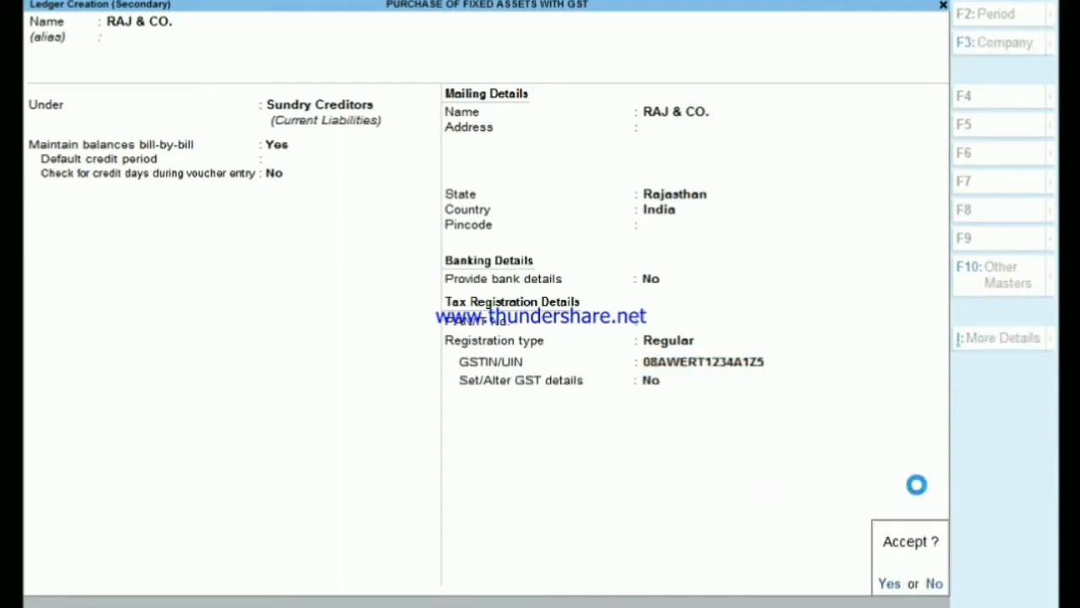
key(Return)
key(Return)
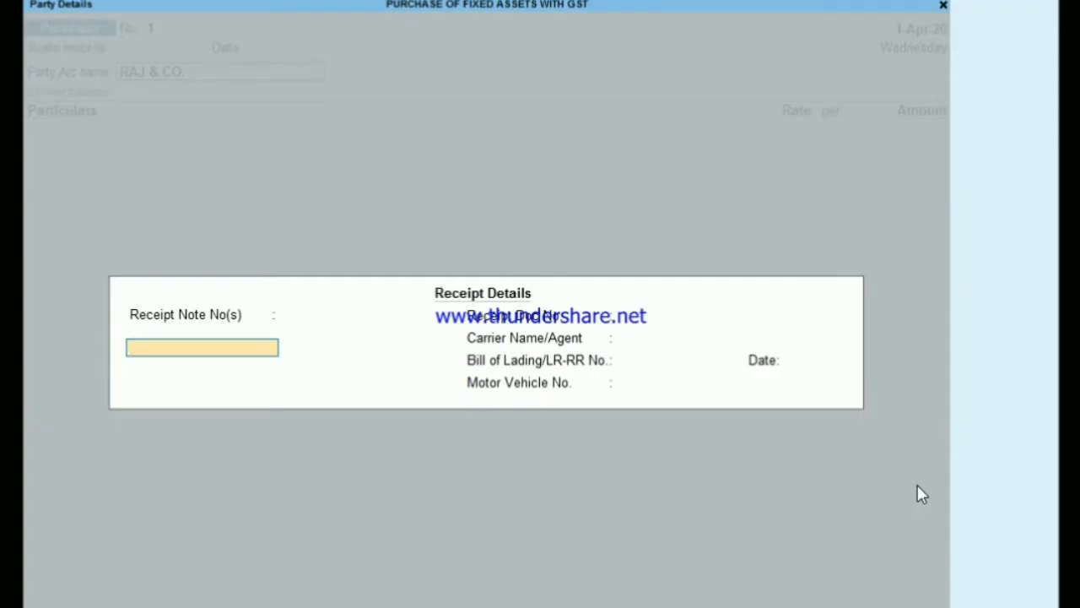
- Use RAJ & CO. as the voucher's party, leaving the receipt details blank and accepting the default party details
key(Return)
key(Return)
key(Return)
key(Return)
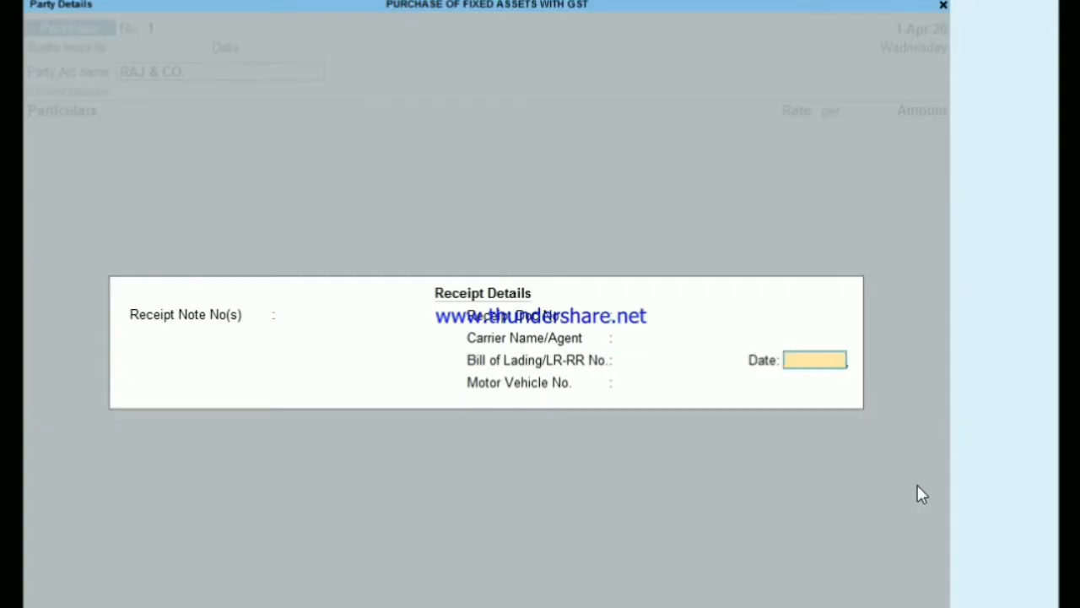
key(Return)
key(Return)
key(Return)
key(Return)
key(Return)
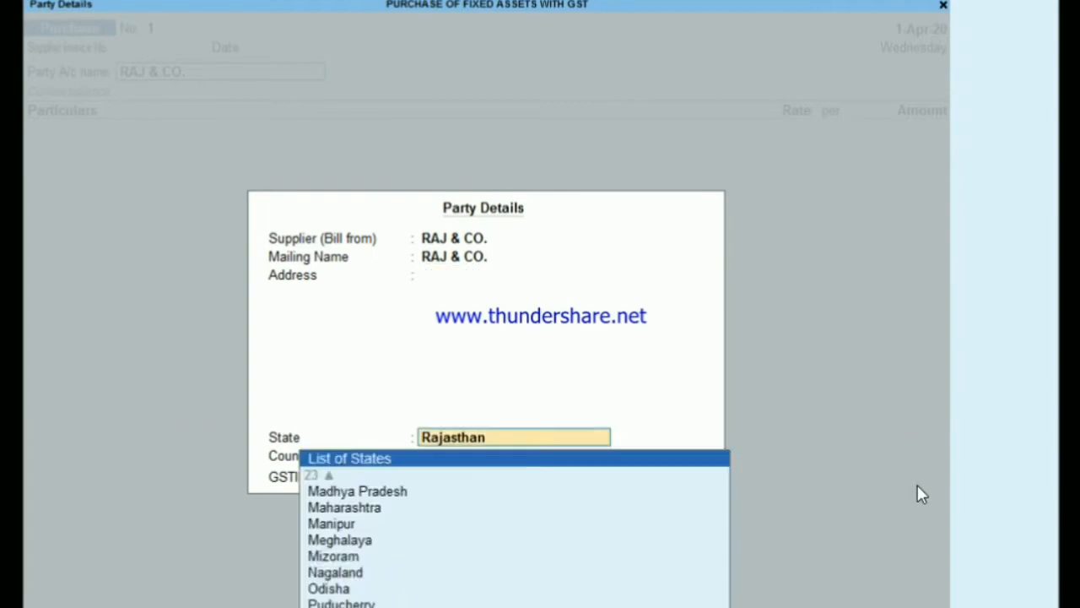
key(Return)
key(Return)
key(Return)
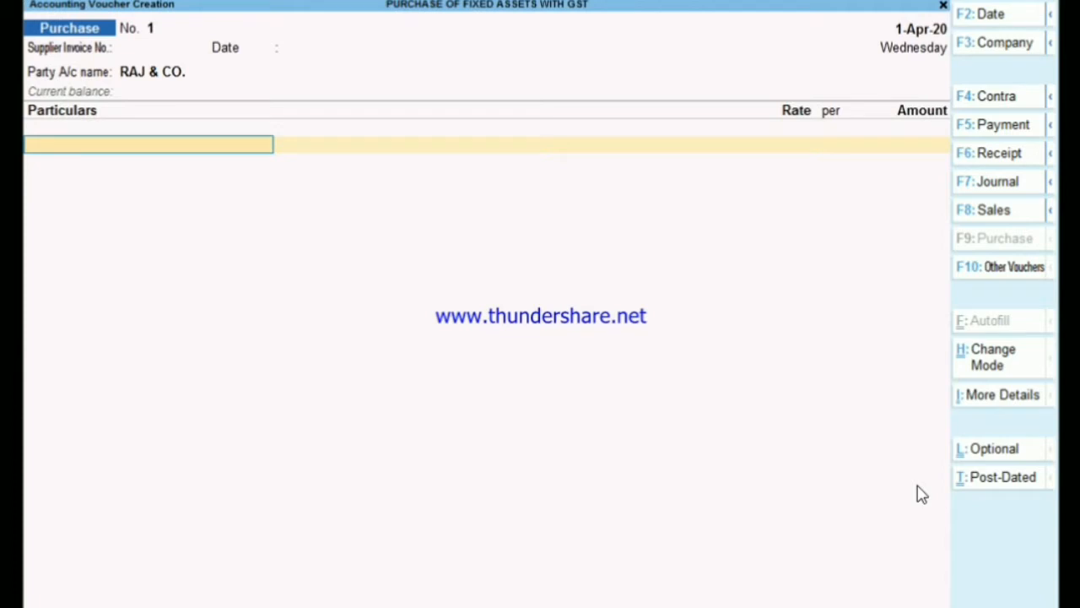
- Create a ledger named MACHIN under the Fixed Assets group for the voucher's particulars
key(alt+c)
text(MA)
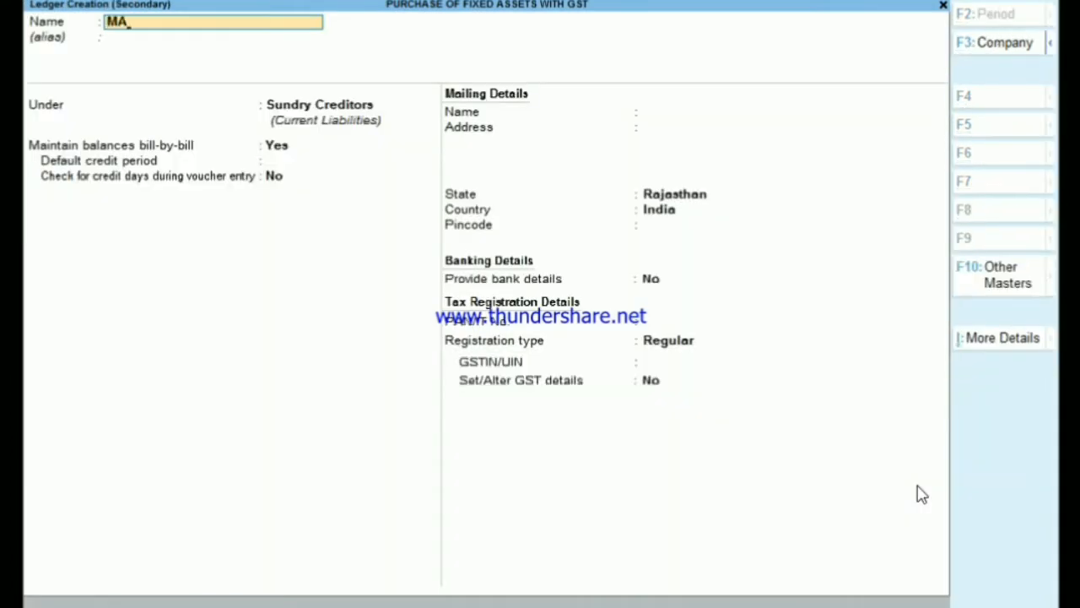
text(CHIN)
key(Return)
key(Return)
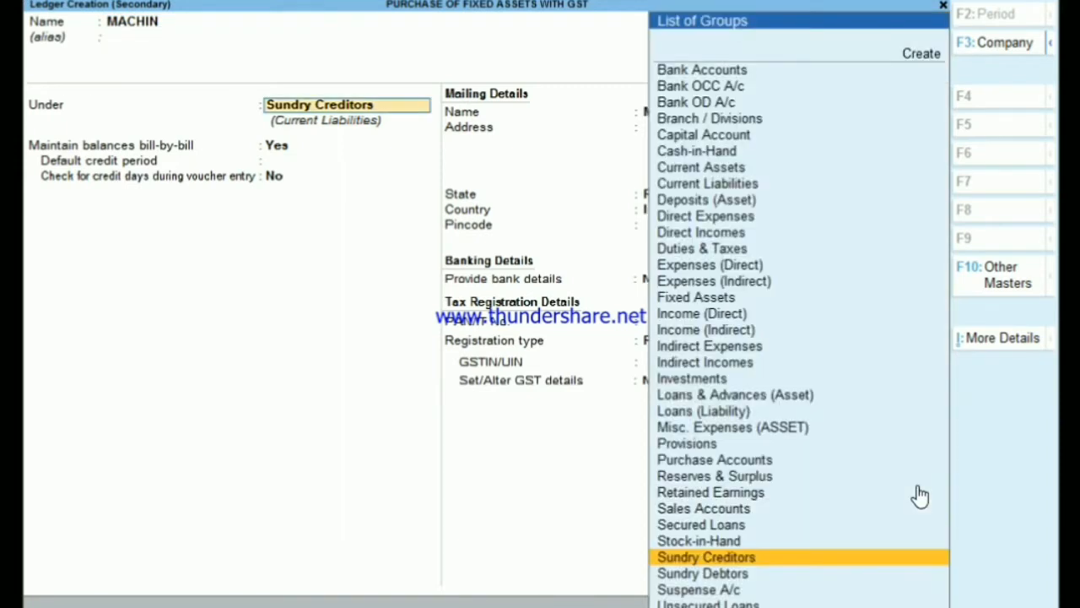
text(F)
key(Return)
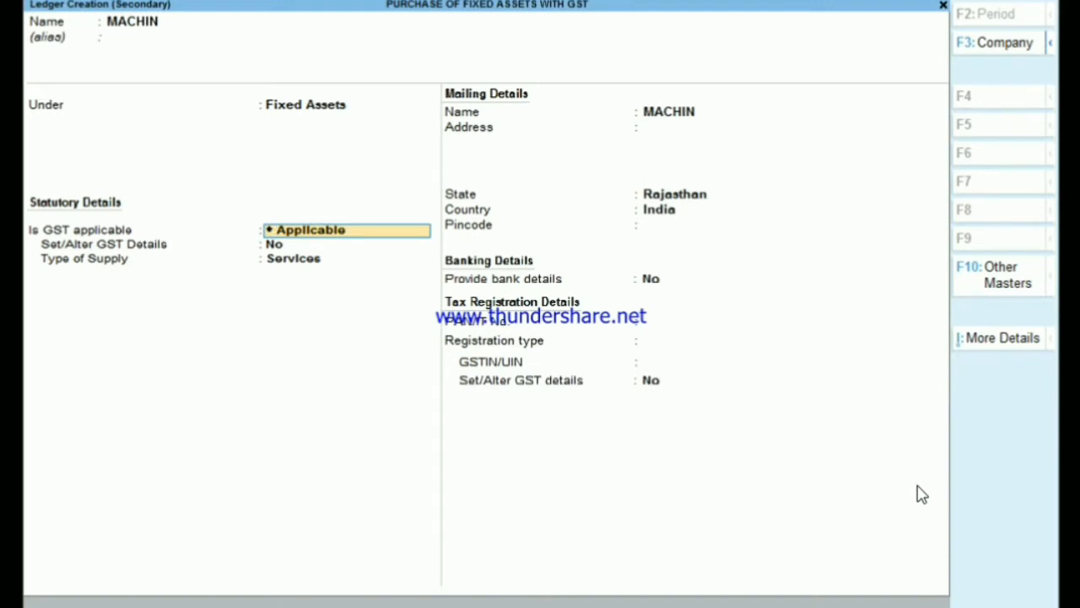
- Enable GST details for the MACHIN ledger and set the nature of transaction to Purchase Taxable for Capital Goods
key(Return)
text(Y)
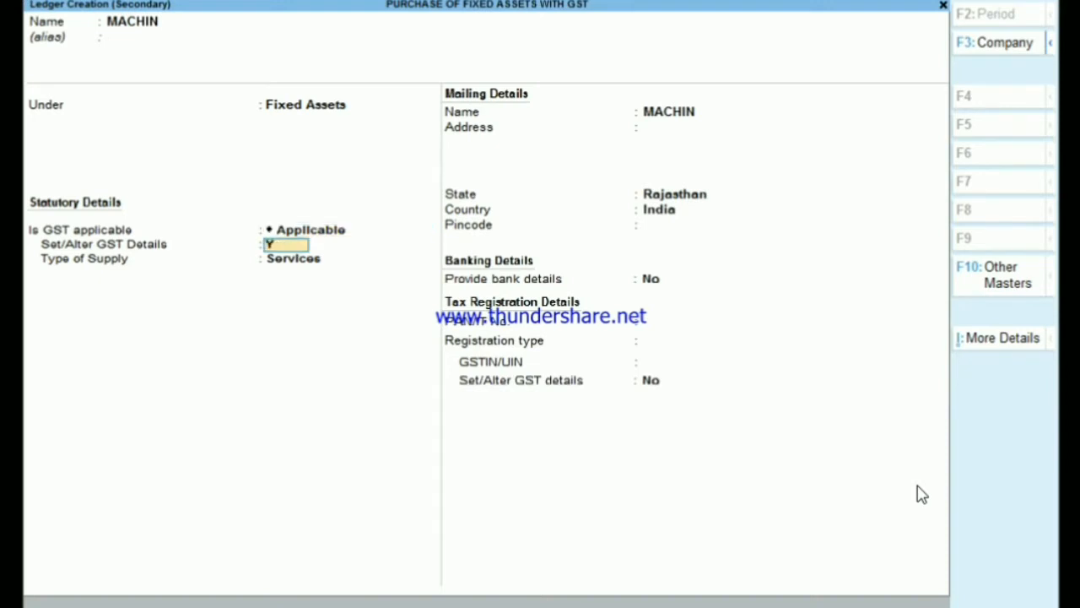
key(Return)
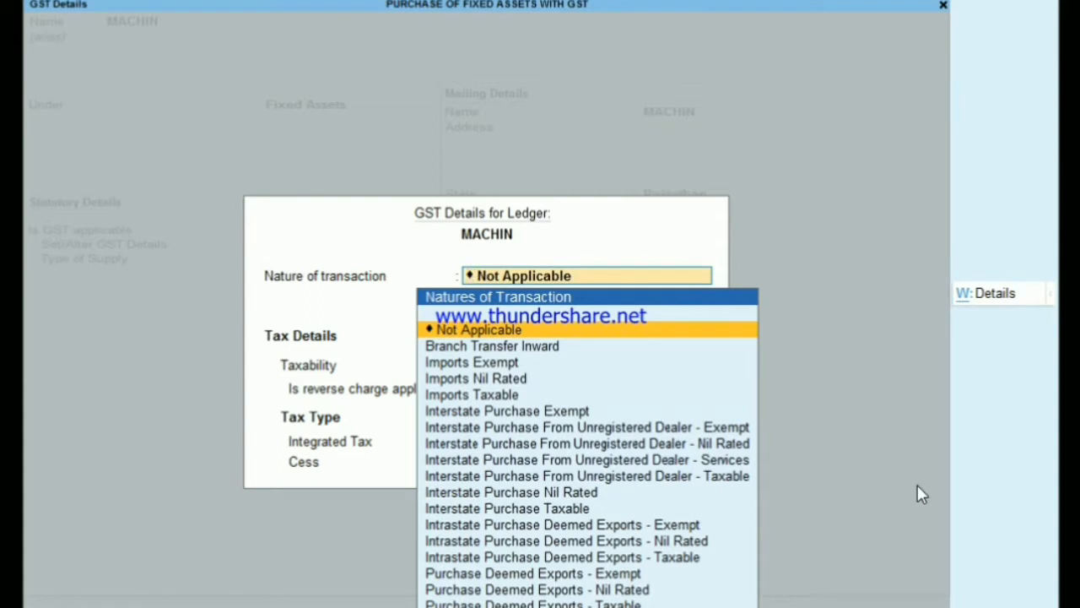
text(S)
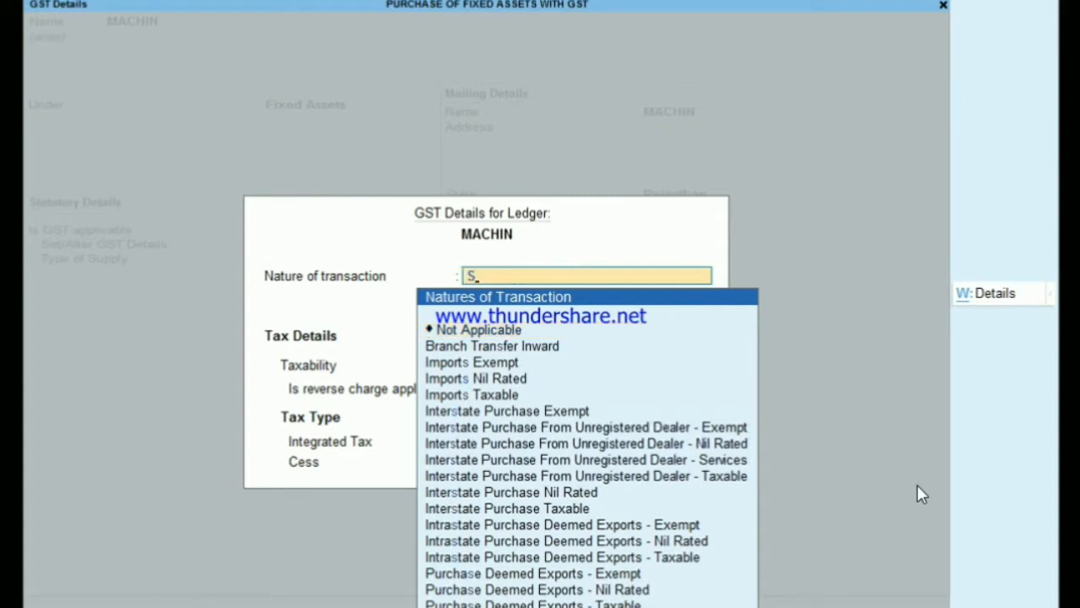
key(BackSpace)
text(PU)
key(Return)
- Set the MACHIN ledger's integrated tax rate to 18%, keep cess at 0%, and accept the GST details
key(Return)
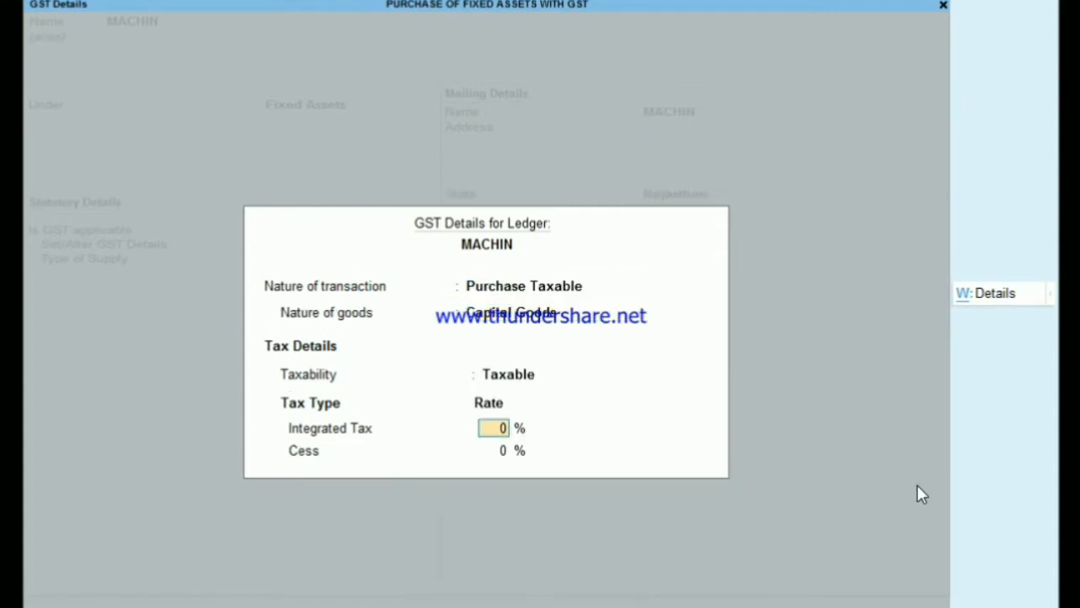
text(18)
key(Return)
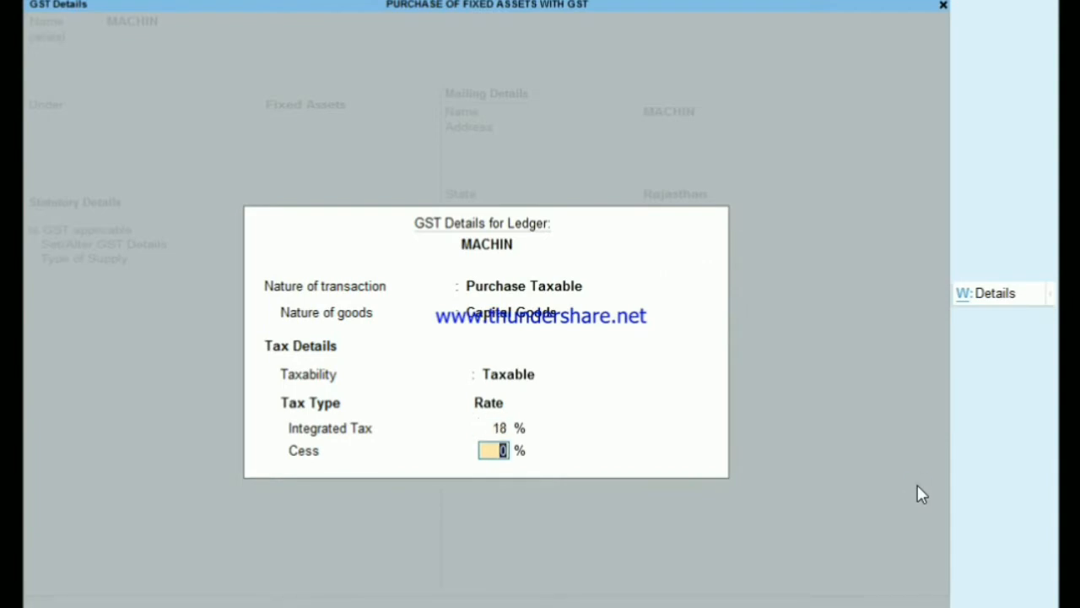
key(Return)
- Set the MACHIN ledger's type of supply to Goods, keep its remaining details at their defaults, and save the ledger
key(Up)
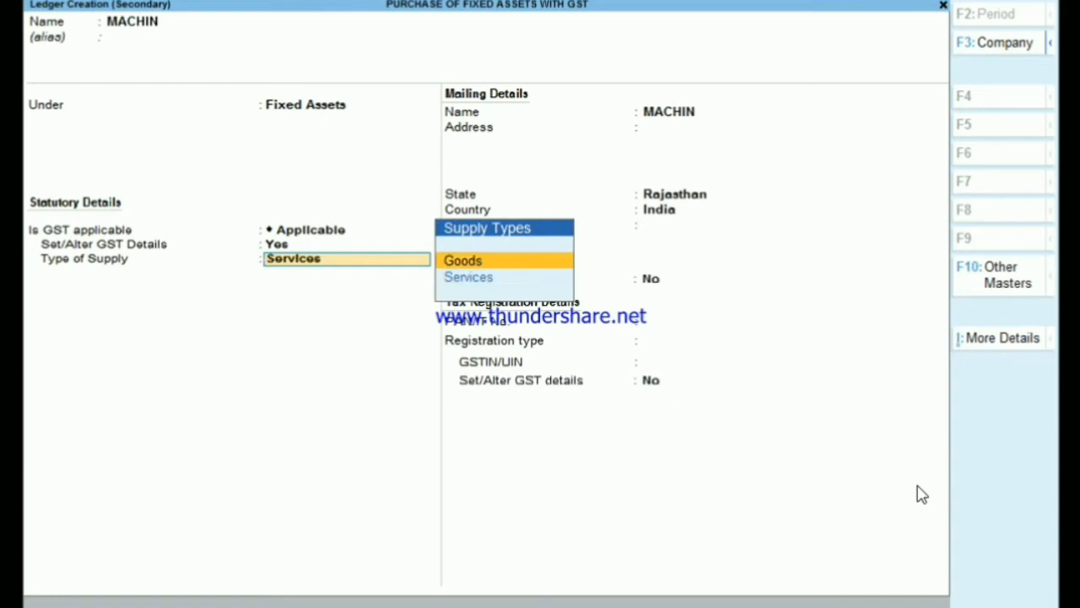
key(Return)
key(Return)
key(Return)
key(Return)
key(Return)
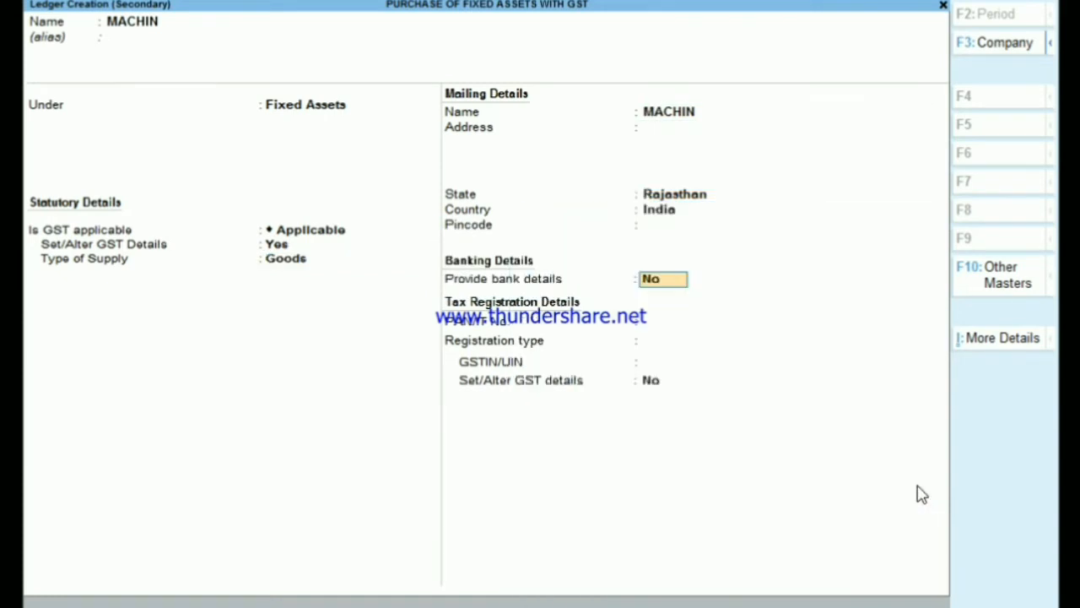
key(Return)
key(Return)
- Use MACHIN in the voucher's particulars with a GST-inclusive amount of 118000
key(Return)
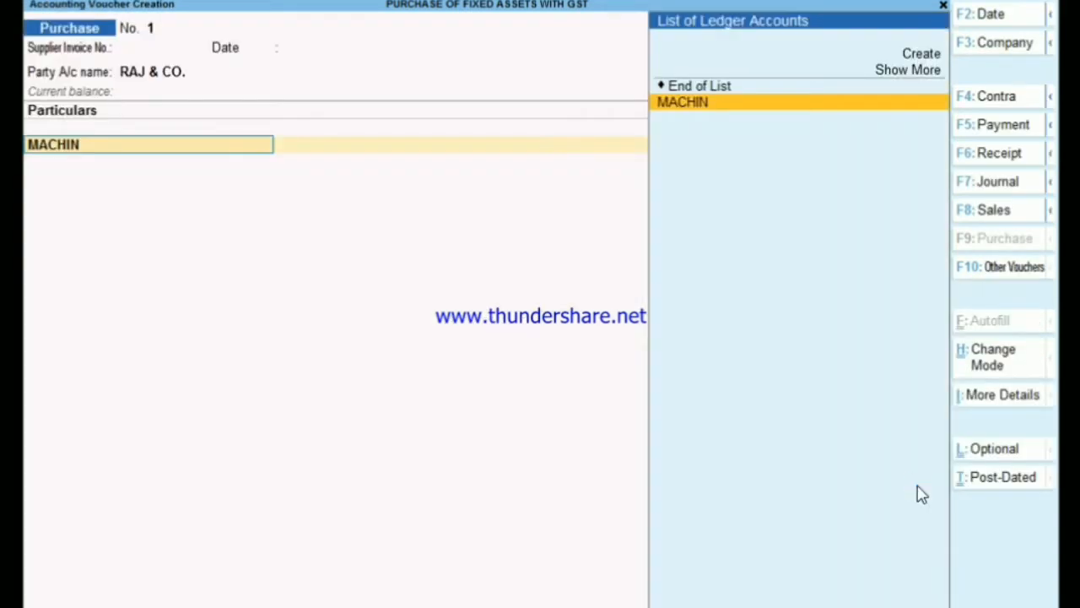
key(Return)
key(BackSpace)
key(Return)
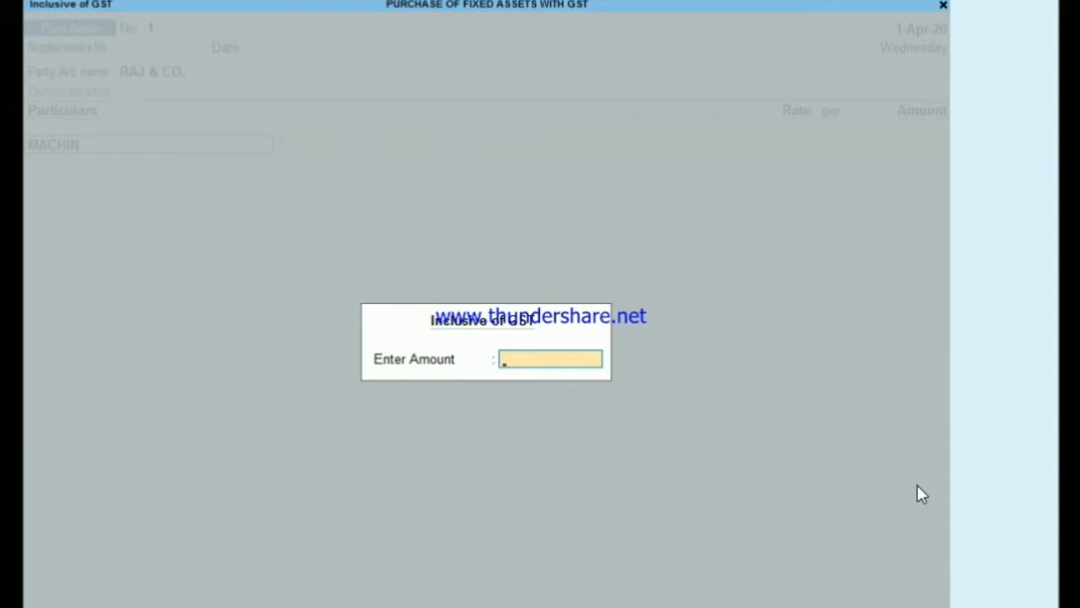
text(118000)
key(Return)
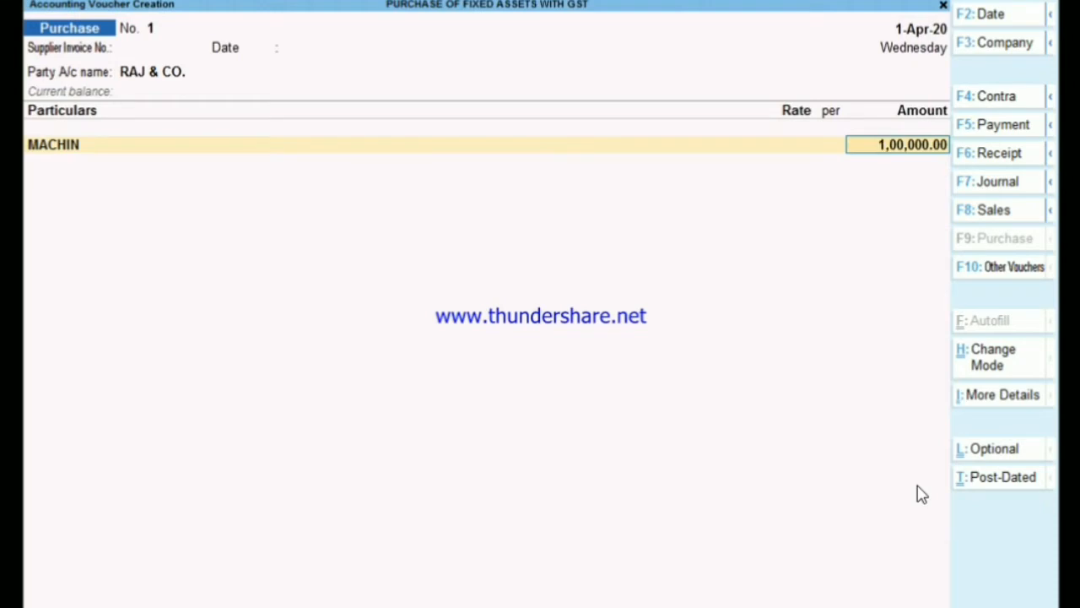
- Accept the MACHIN line's amount and set its tax classification to Purchase Taxable
key(Return)
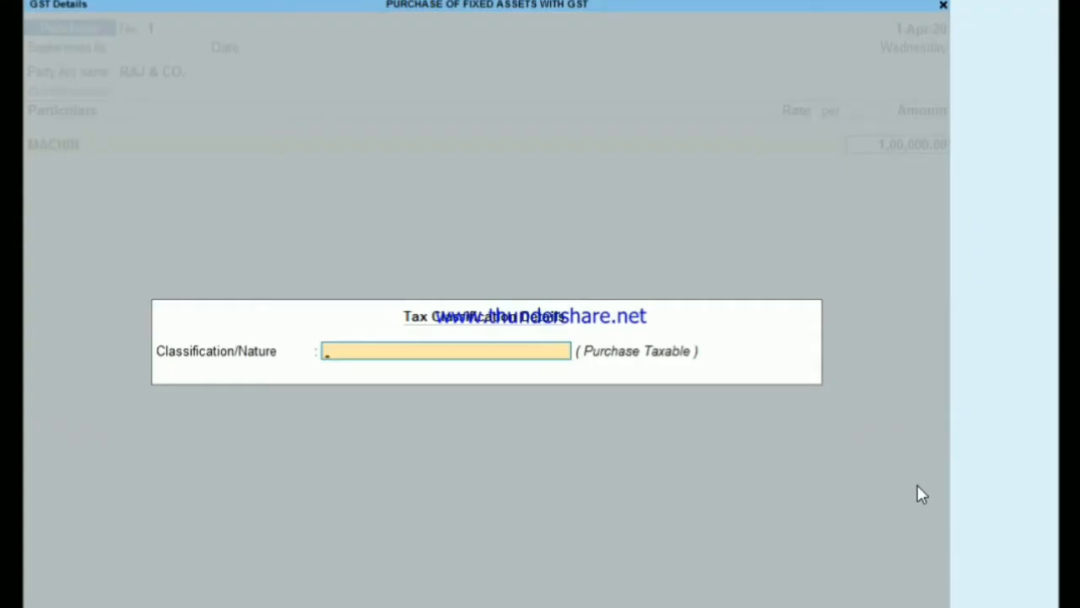
text(PU)
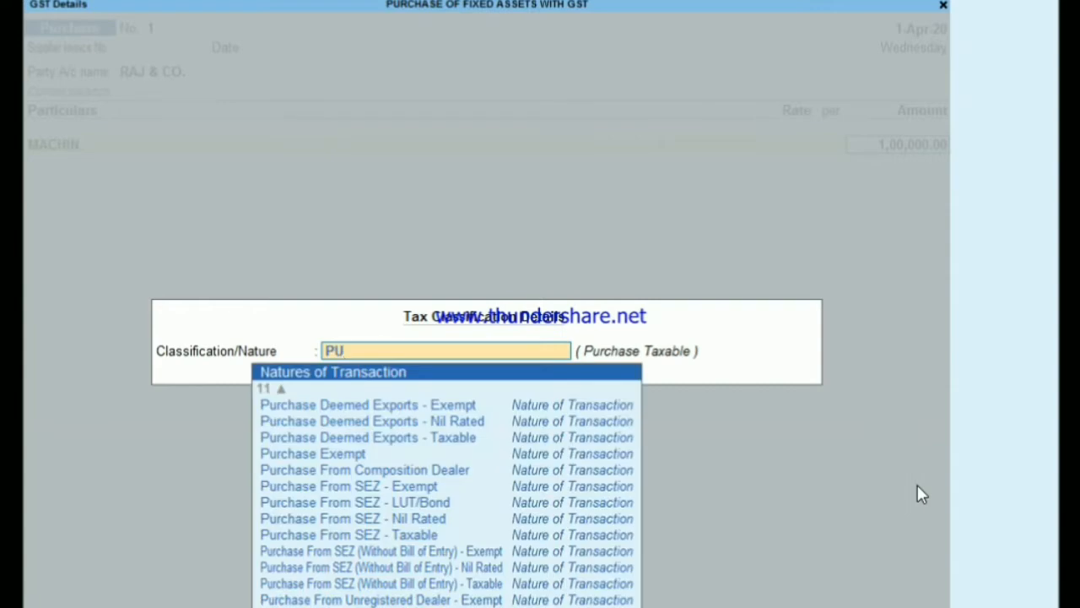
text(RC)
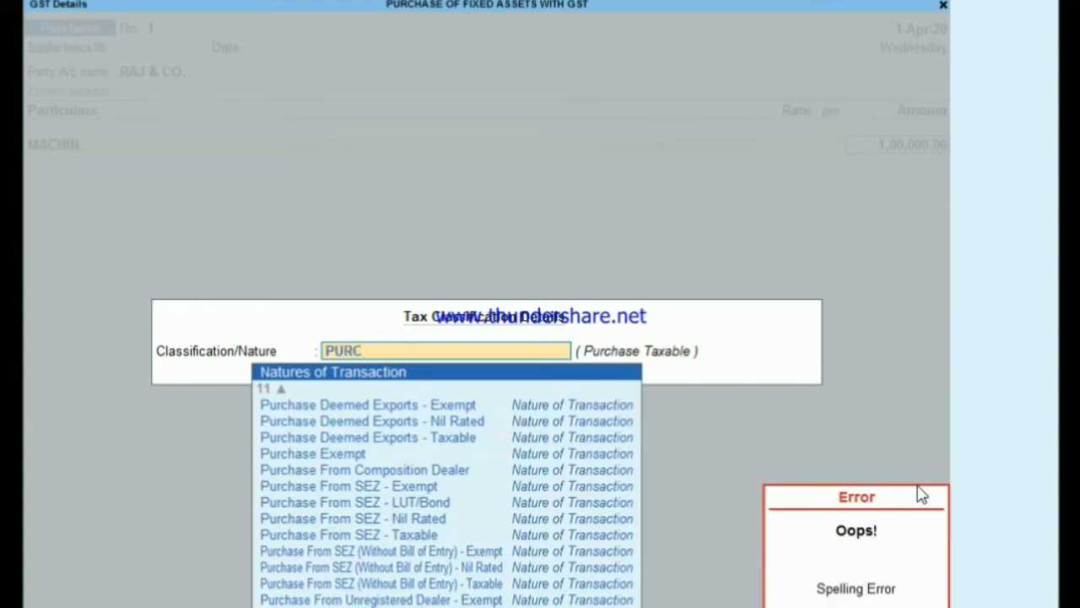
key(BackSpace)
key(BackSpace)
text(R)
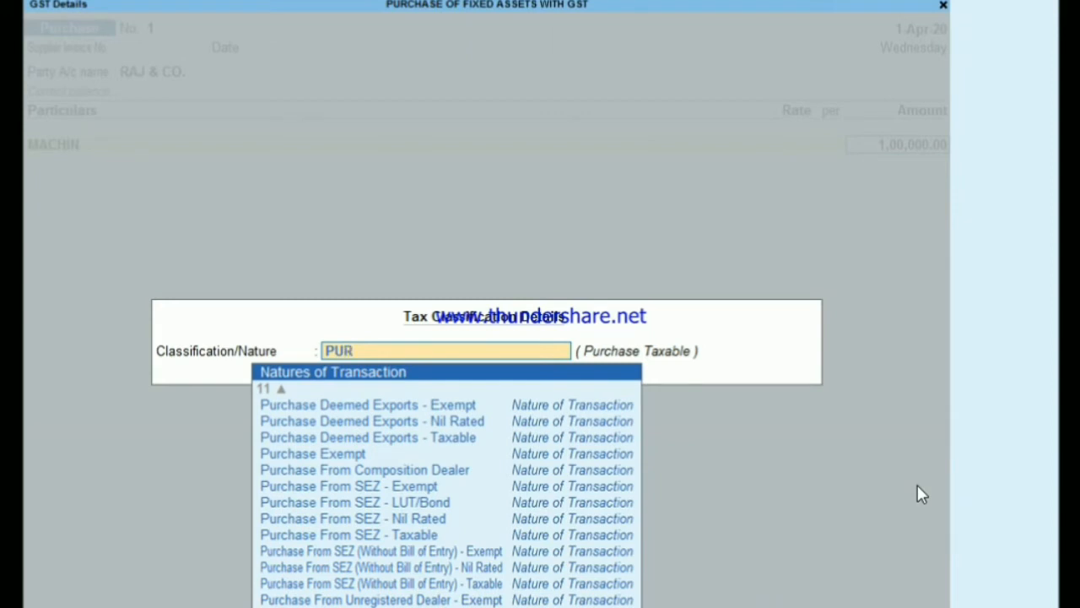
text(CHASE TA)
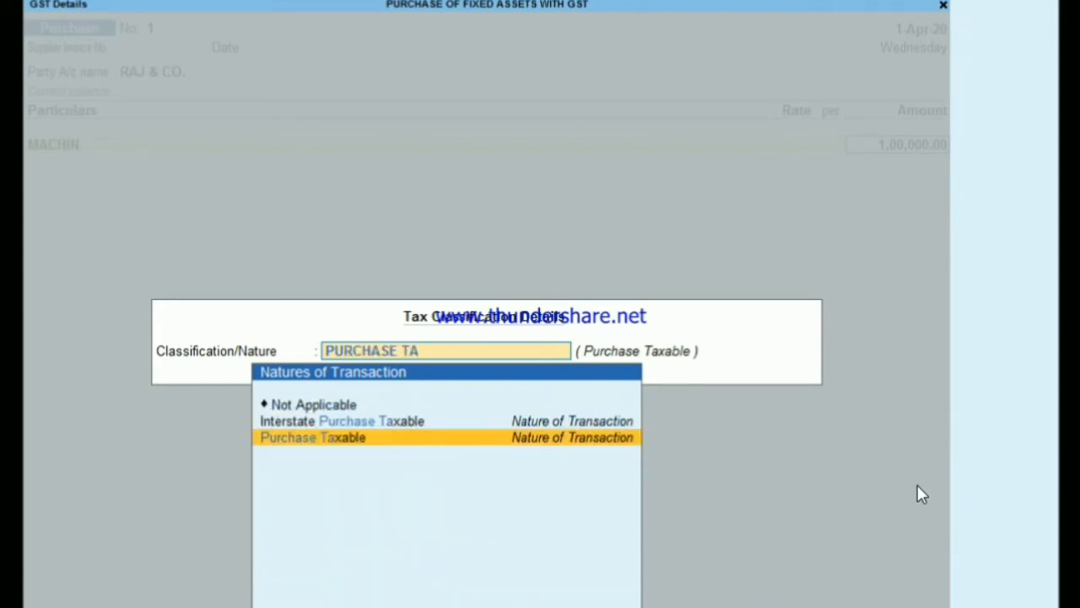
key(Return)
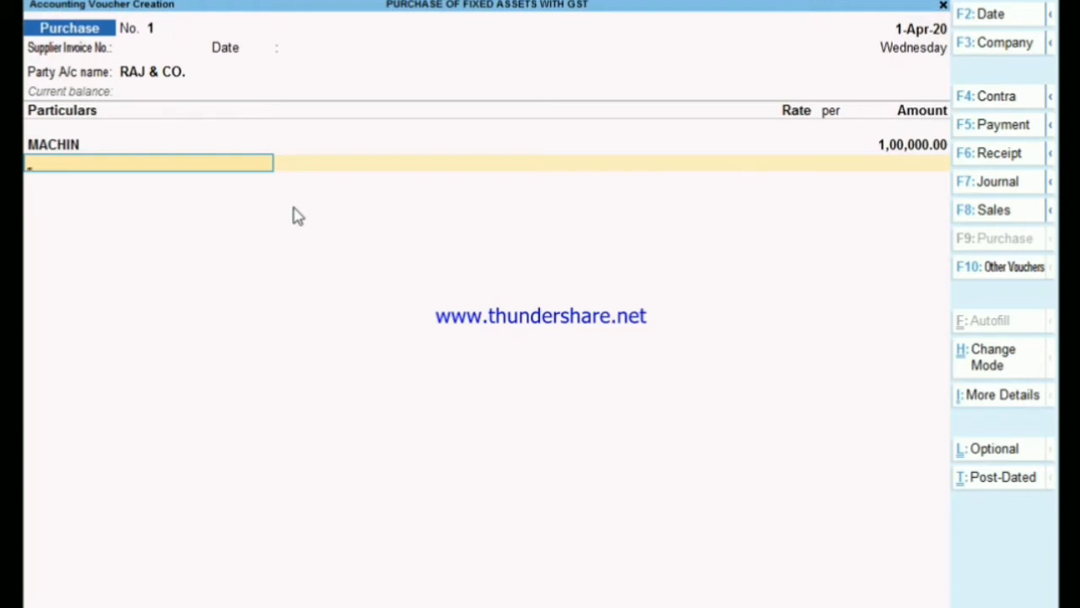
- Change the voucher mode to Item Invoice and accept RAJ & CO. again as the party with blank receipt details
key(ctrl+h)
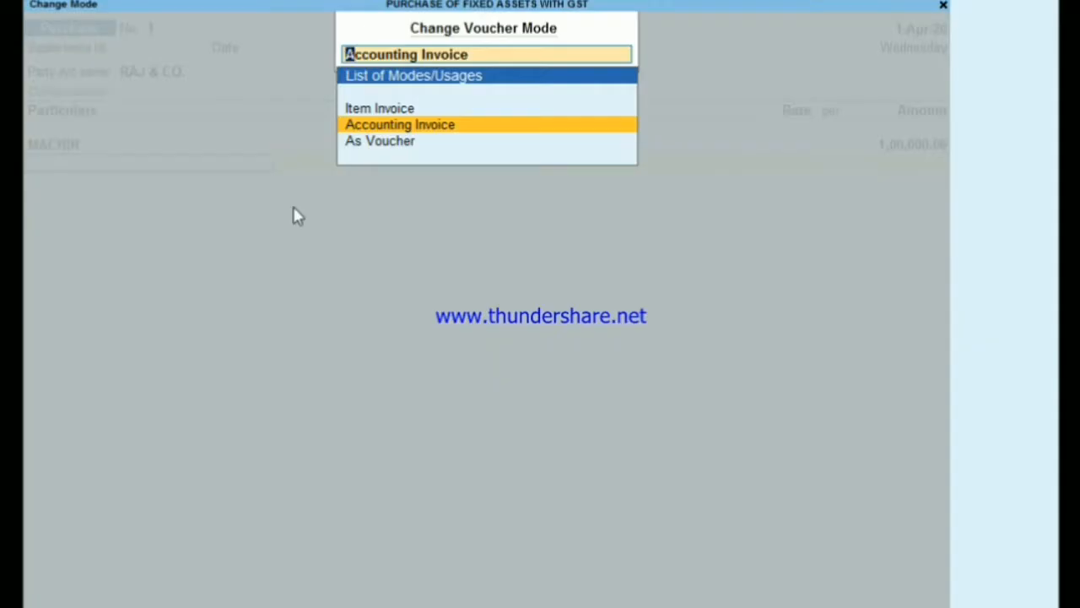
key(Up)
key(Return)
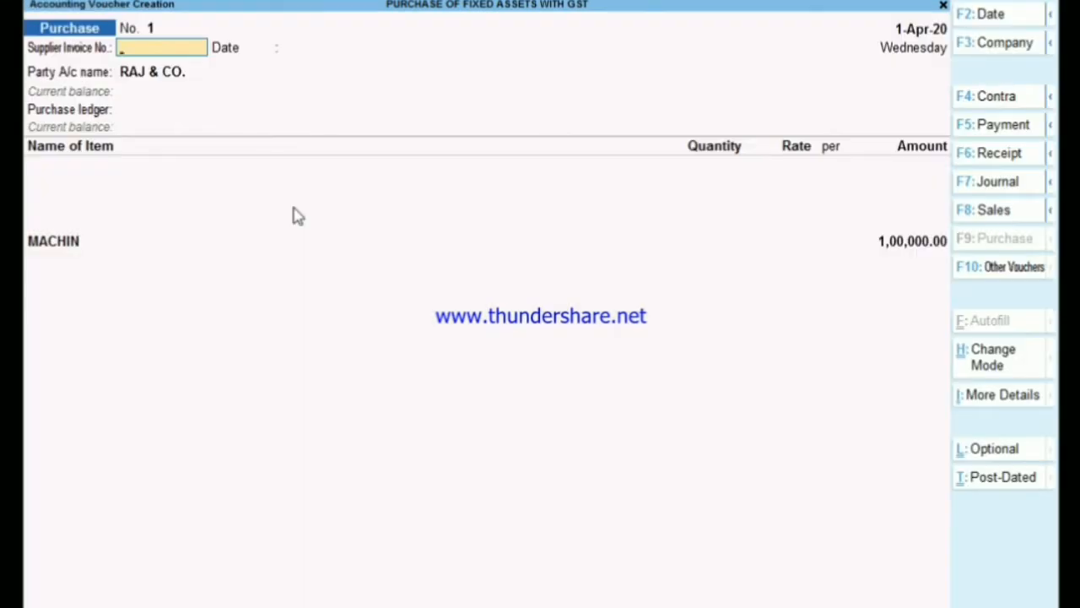
key(Return)
key(Return)
key(Return)
key(Return)
key(Return)
key(Return)
key(Return)
key(Return)
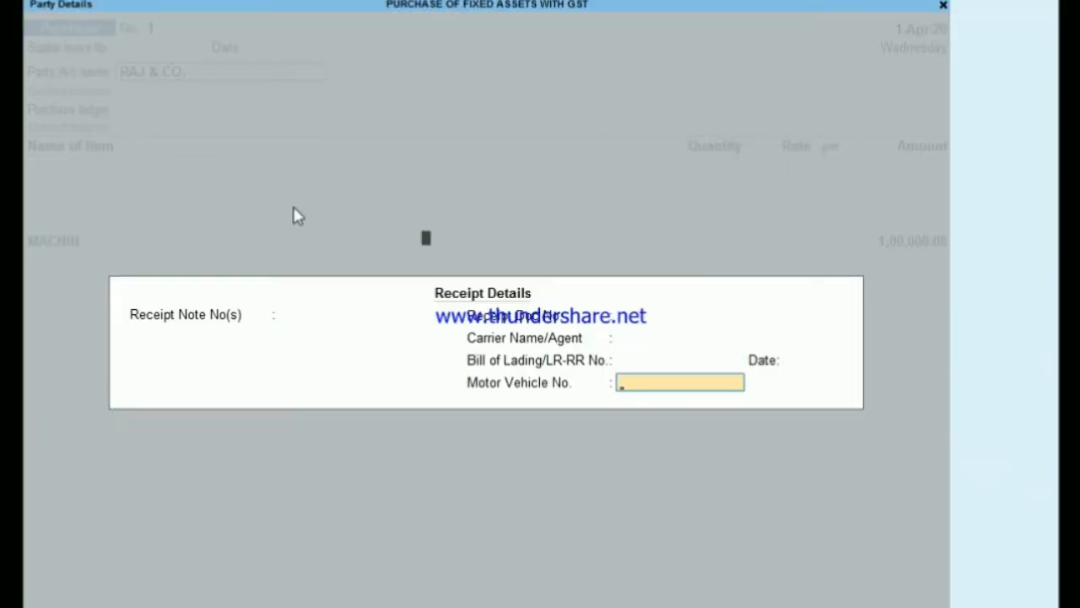
key(Return)
key(Return)
key(Return)
key(Return)
key(Return)
key(Return)
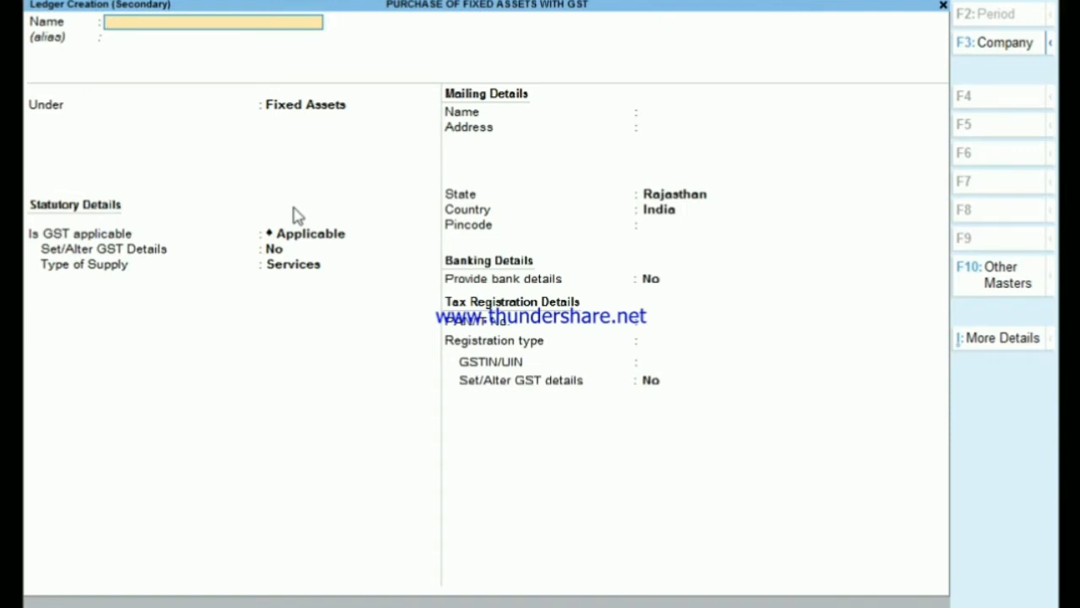
- Discard the blank ledger creation and abandon the unfinished purchase voucher
key(Escape)
key(y)
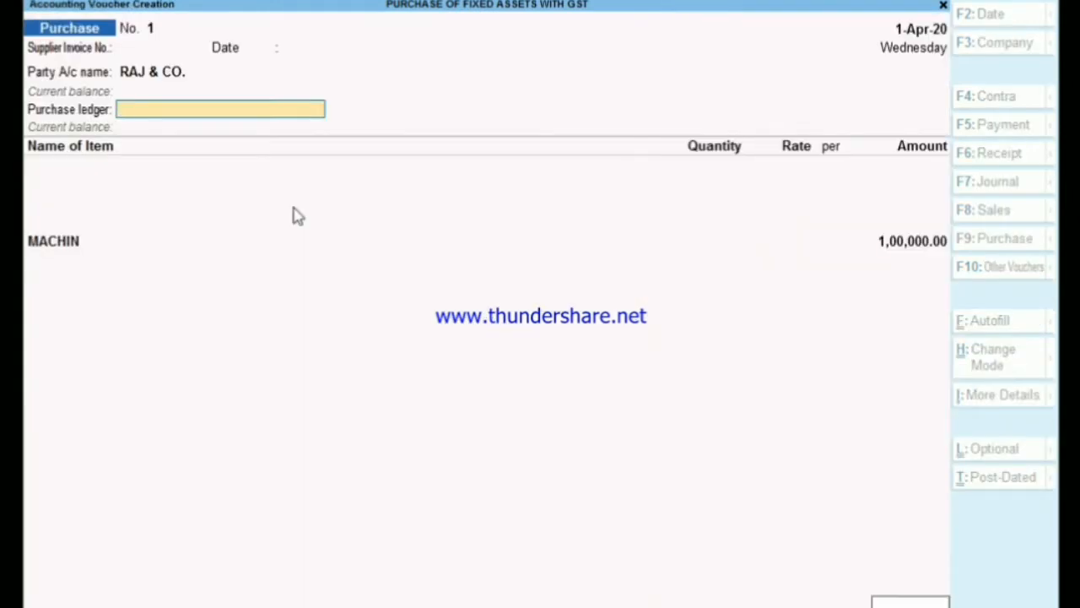
key(y)
key(Return)
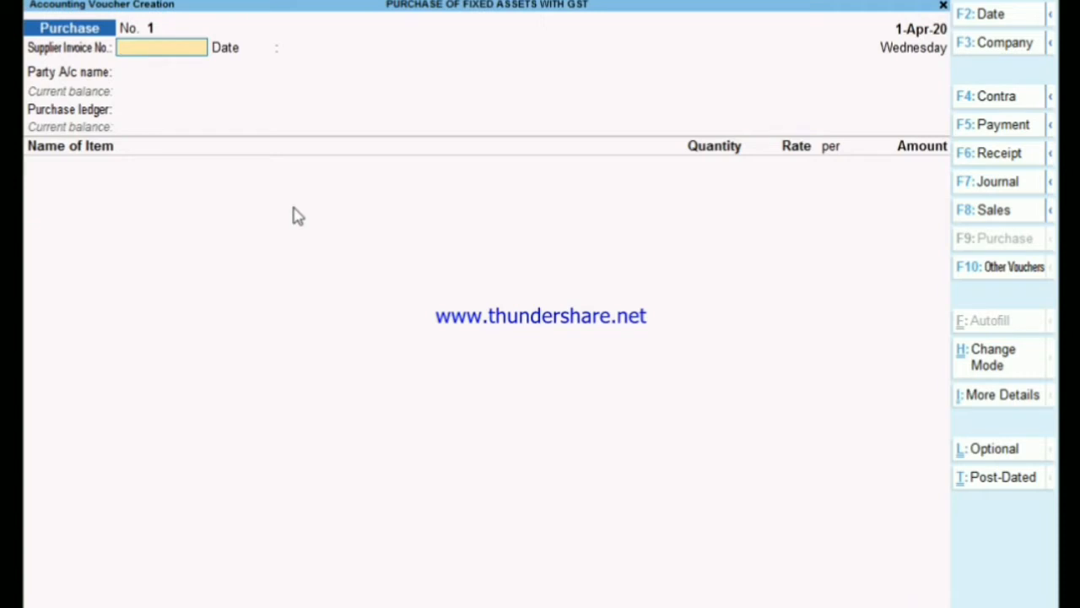
- Change the blank purchase voucher's mode to Accounting Invoice
key(ctrl+h)
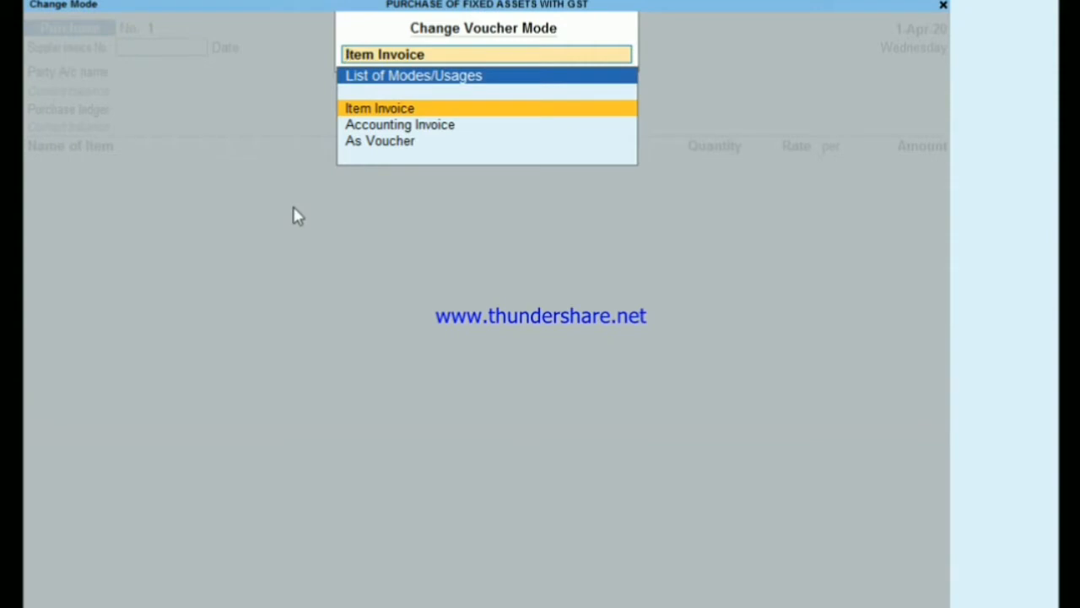
key(Down)
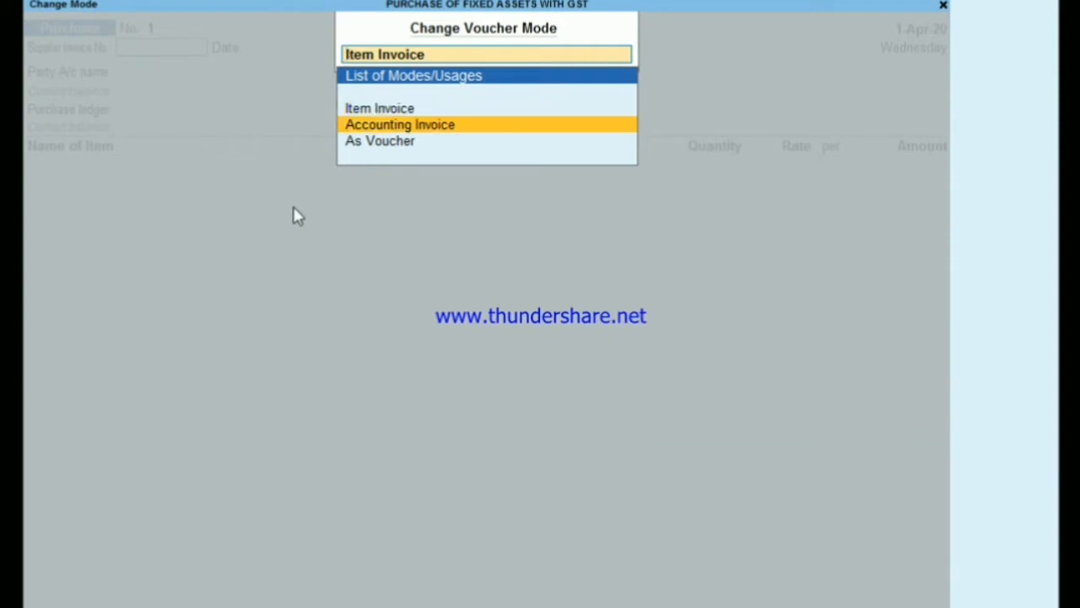
key(Return)
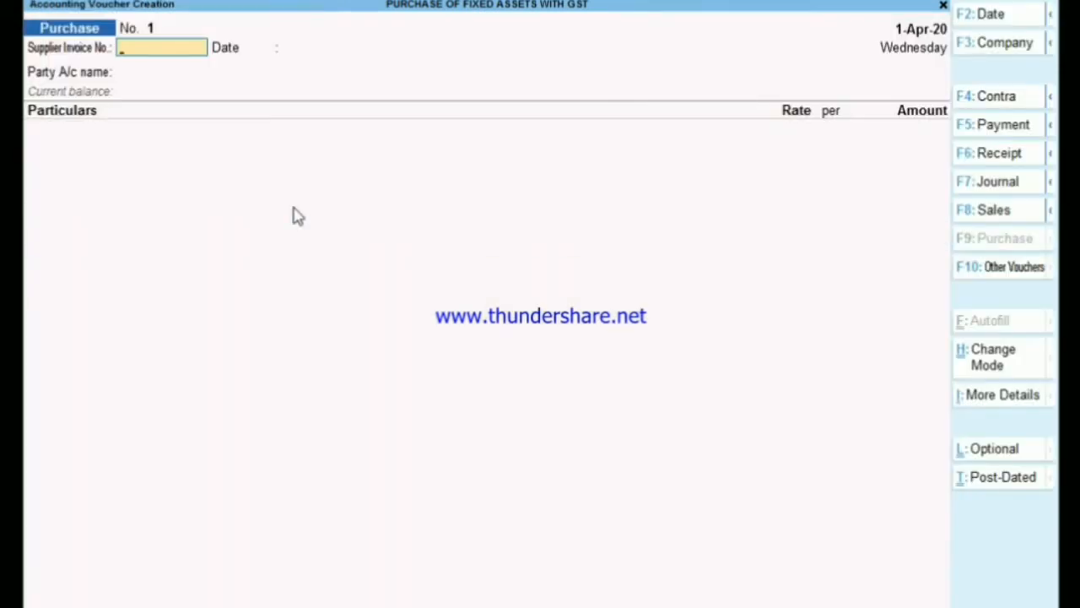
- Leave the supplier invoice number blank, choose RAJ & CO. as the party, and accept blank receipt details and default party details
key(Return)
key(Return)
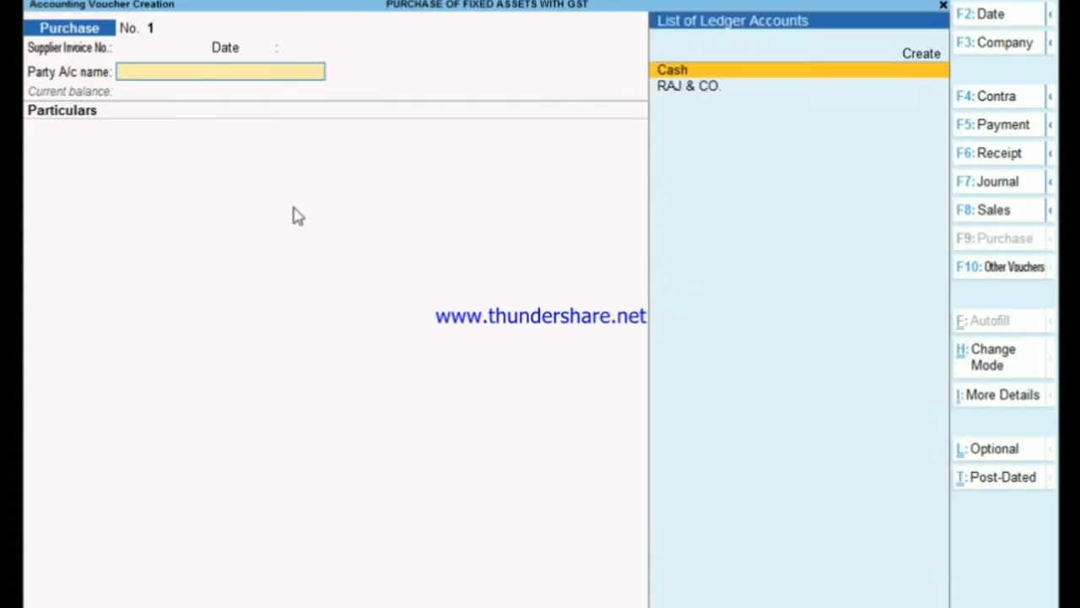
key(Down)
key(Return)
key(Return)
key(Return)
key(Return)
key(Return)
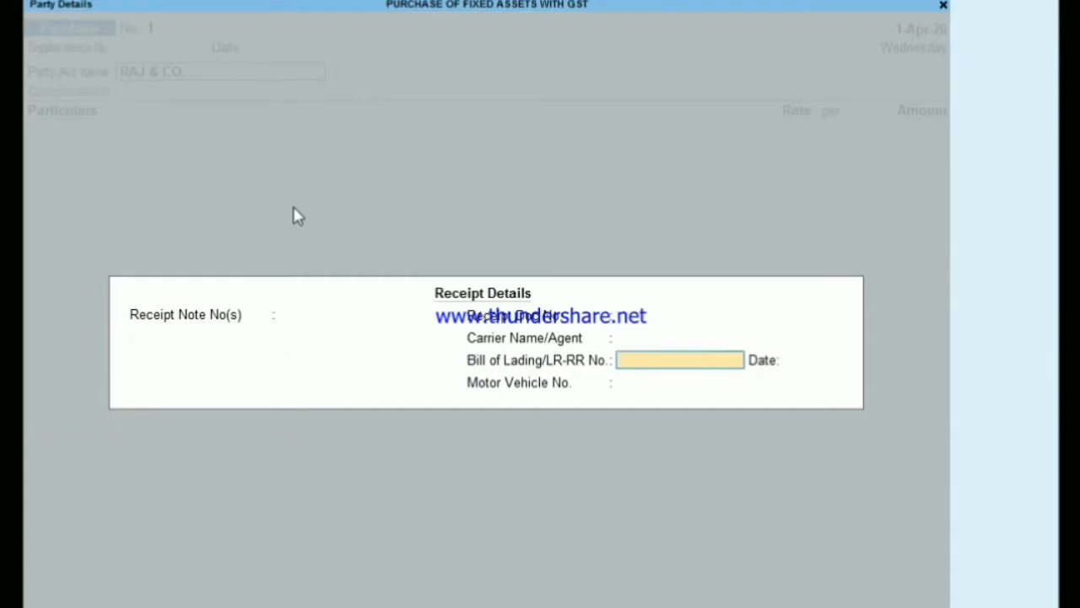
key(Return)
key(Return)
key(Return)
key(Return)
key(Return)
key(Return)
key(Return)
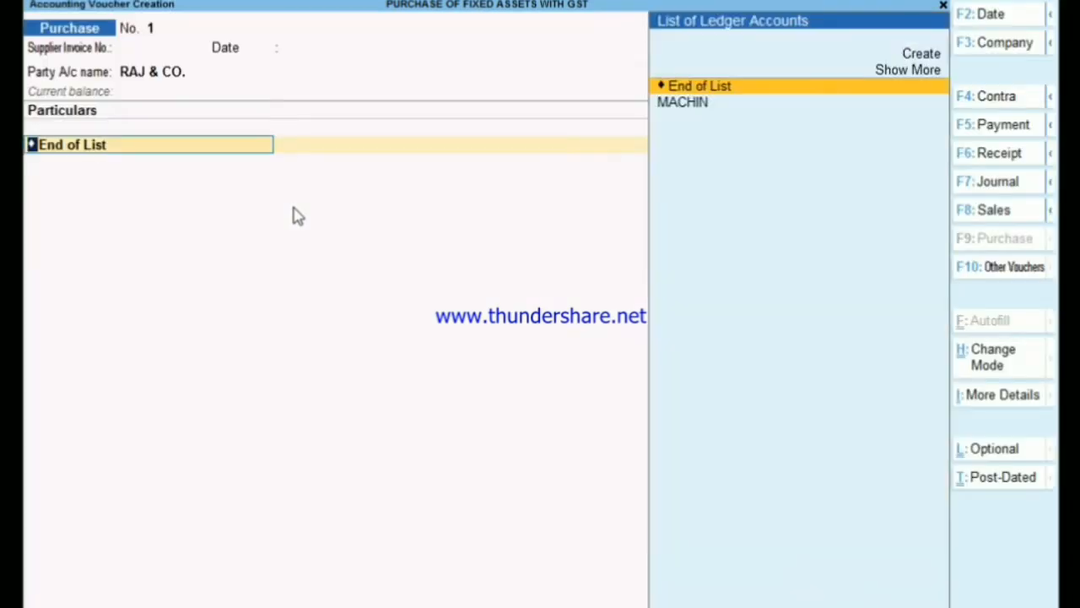
- Add MACHIN to the voucher's particulars with a GST-inclusive amount of 118000
key(Down)
key(Return)
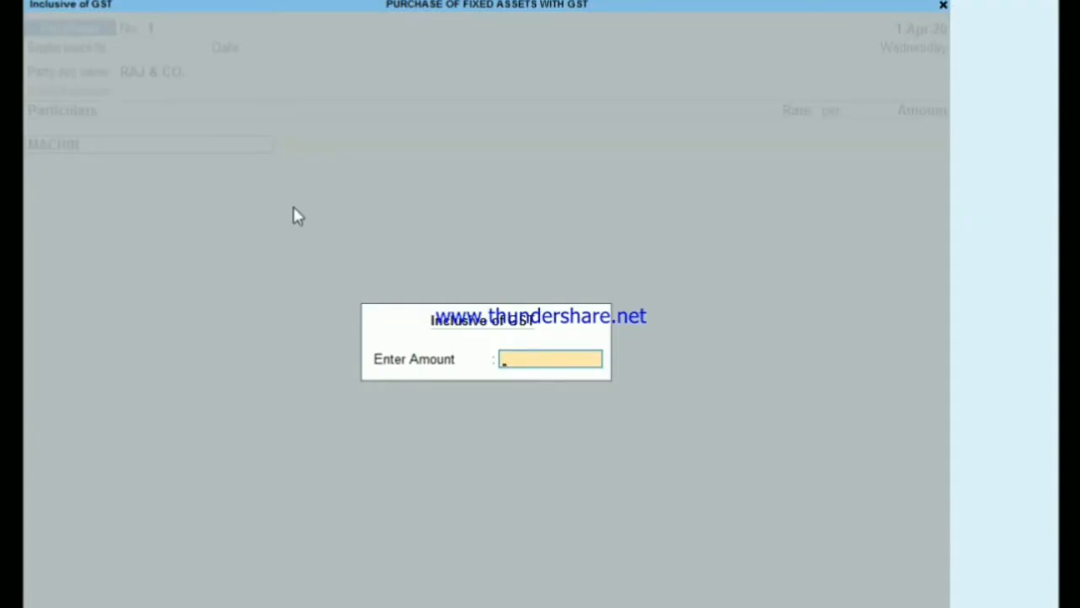
text(11800000)
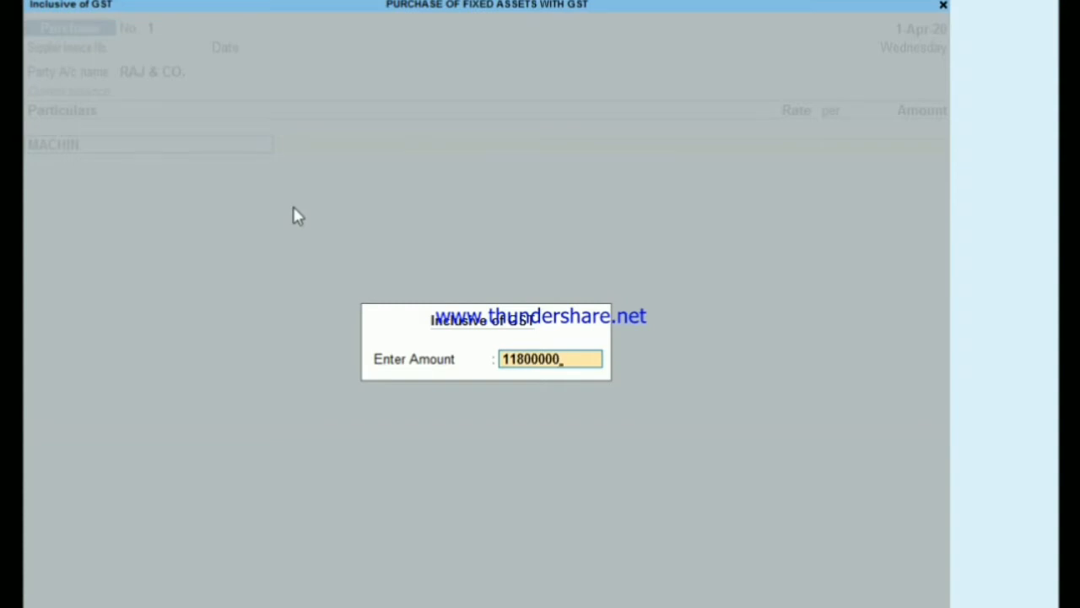
key(BackSpace)
key(BackSpace)
key(Return)
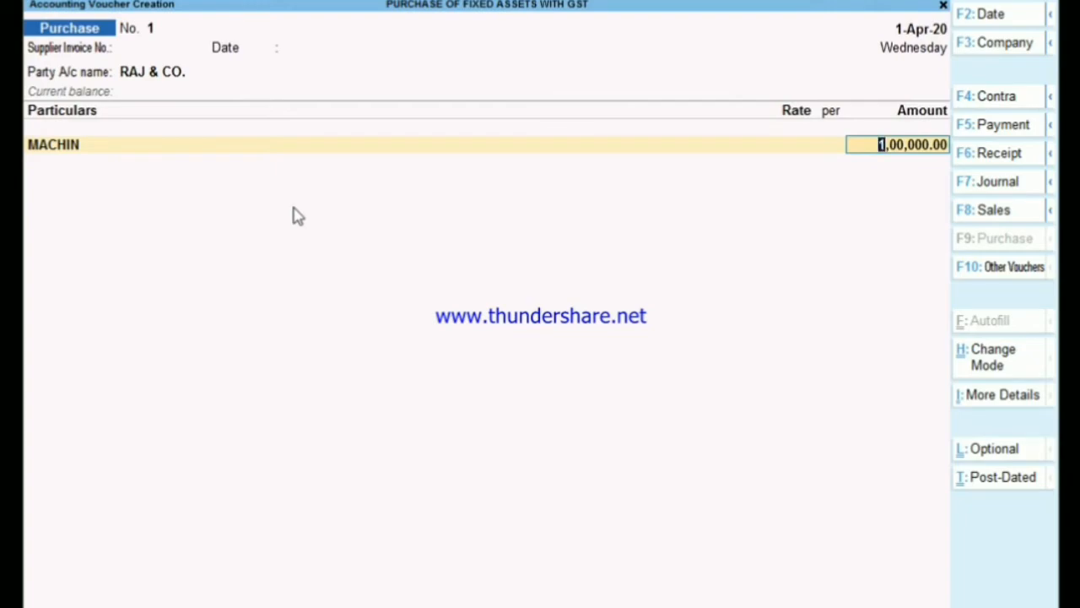
- Accept the MACHIN amount and choose Purchase Taxable as the line's classification/nature
key(Return)
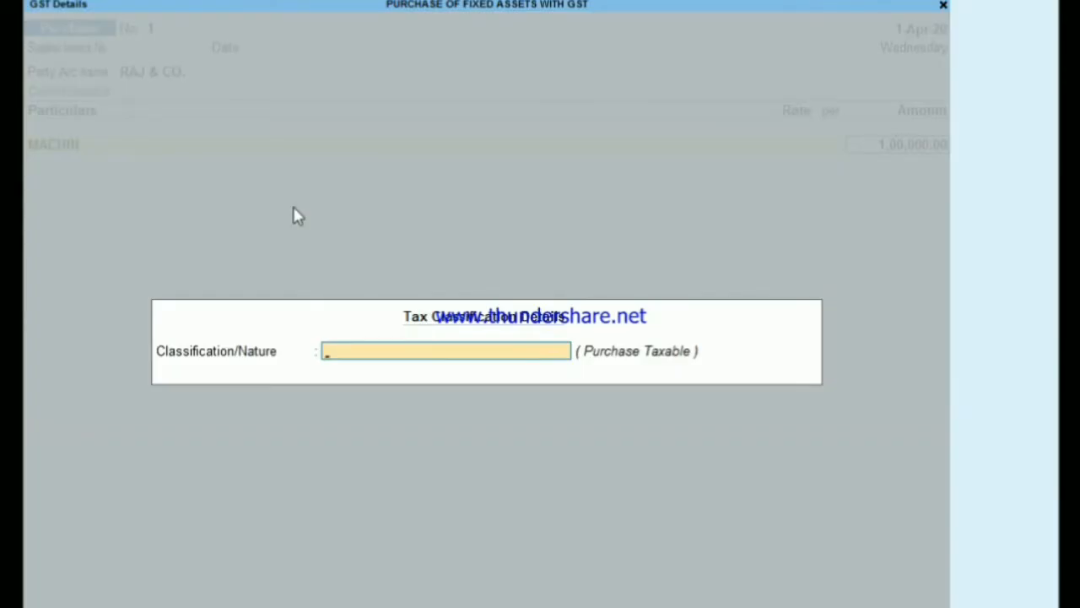
text(PUR)
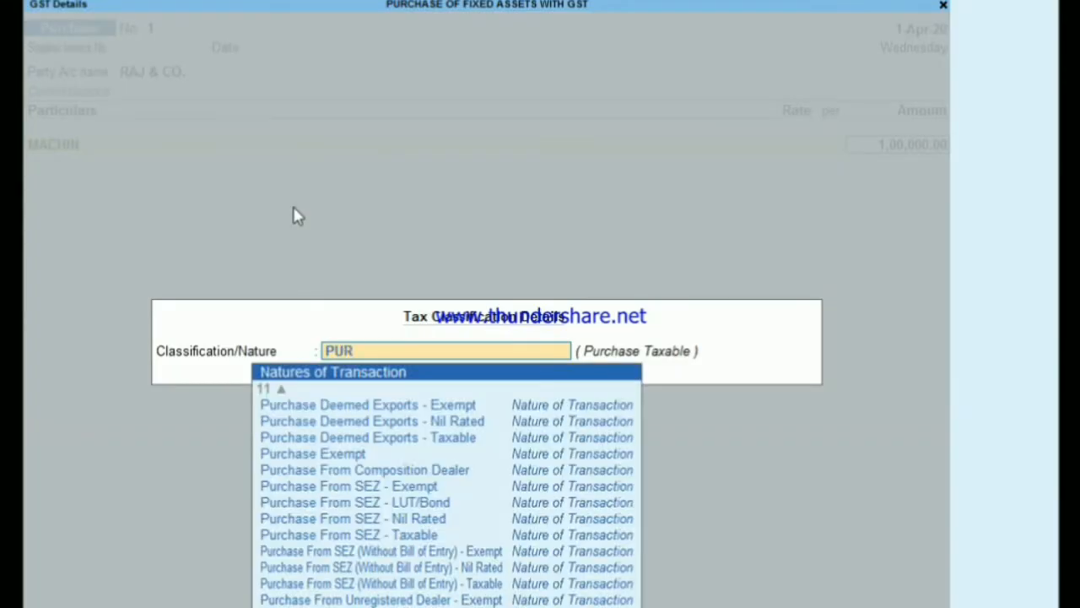
text(CHASE TA)
key(Return)
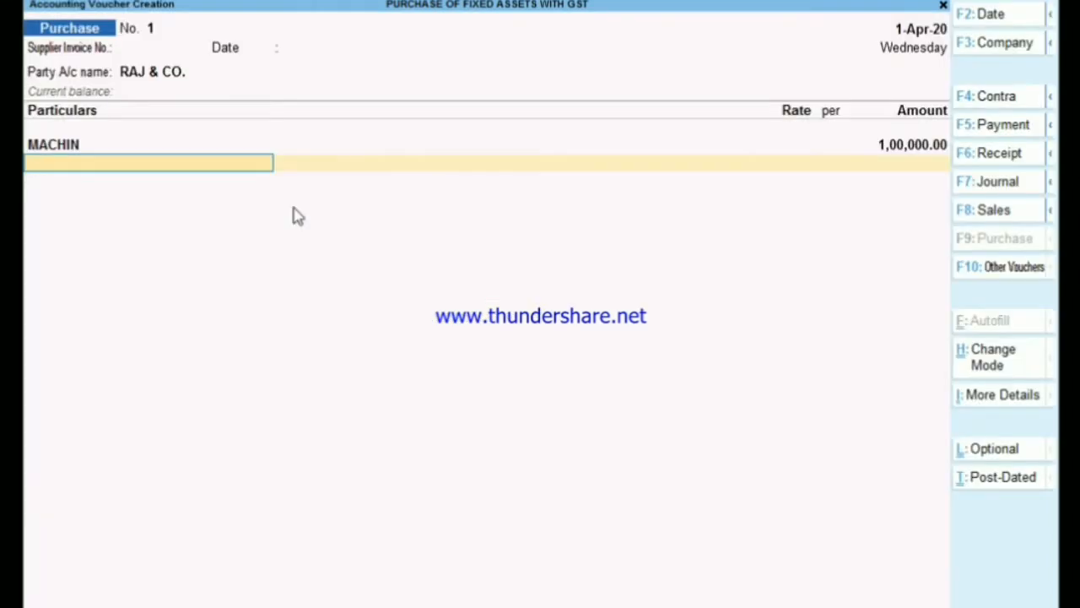
- Create a CGST ledger under Duties & Taxes with GST as the duty type and Central Tax as the tax type
key(alt+c)
text(CGST)
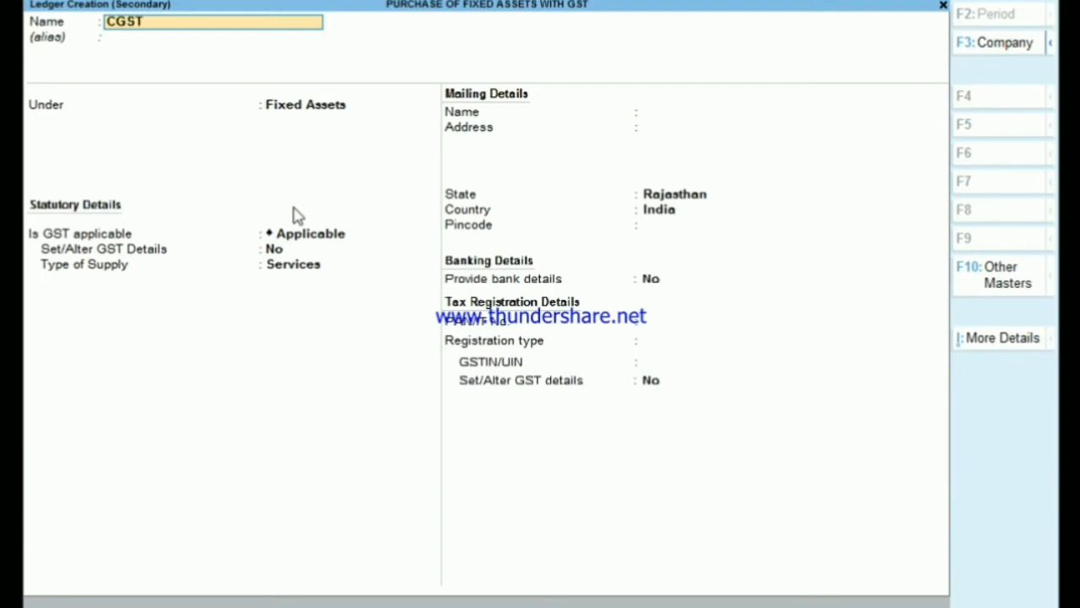
key(Return)
key(Return)
text(DU)
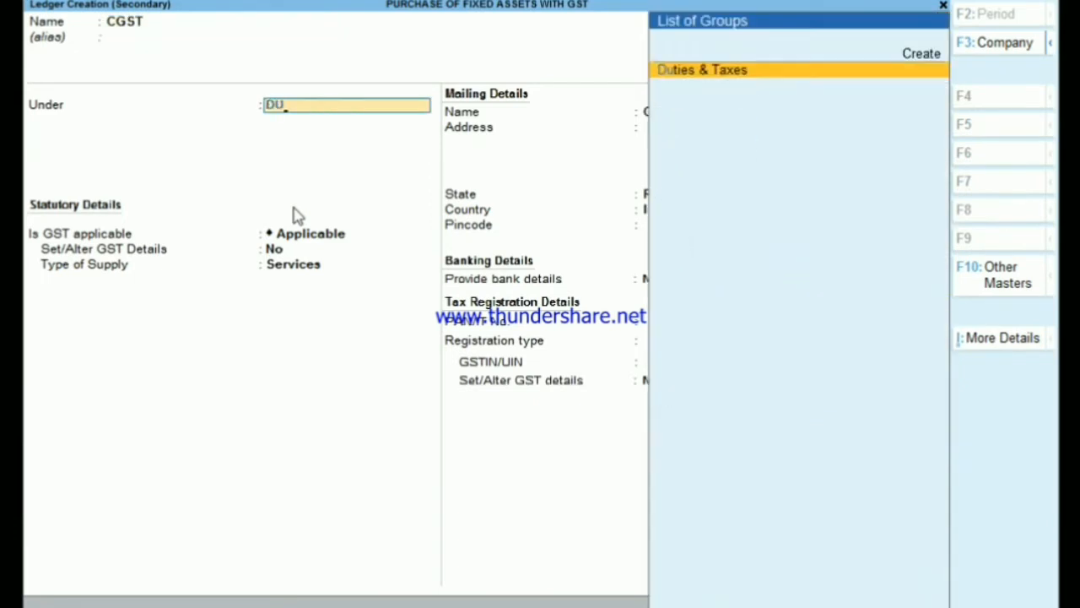
key(Return)
key(Up)
key(Return)
- Keep the CGST ledger's percentage at 0%, set Normal Rounding with a limit of 1, and save it into the voucher
key(Return)
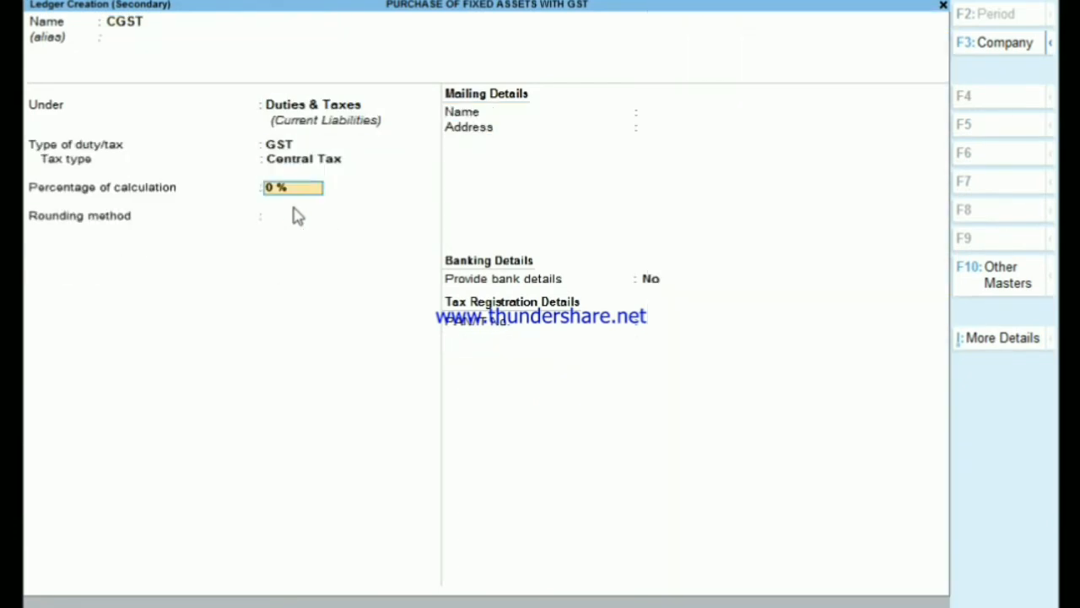
key(Return)
key(Down)
key(Down)
key(Return)
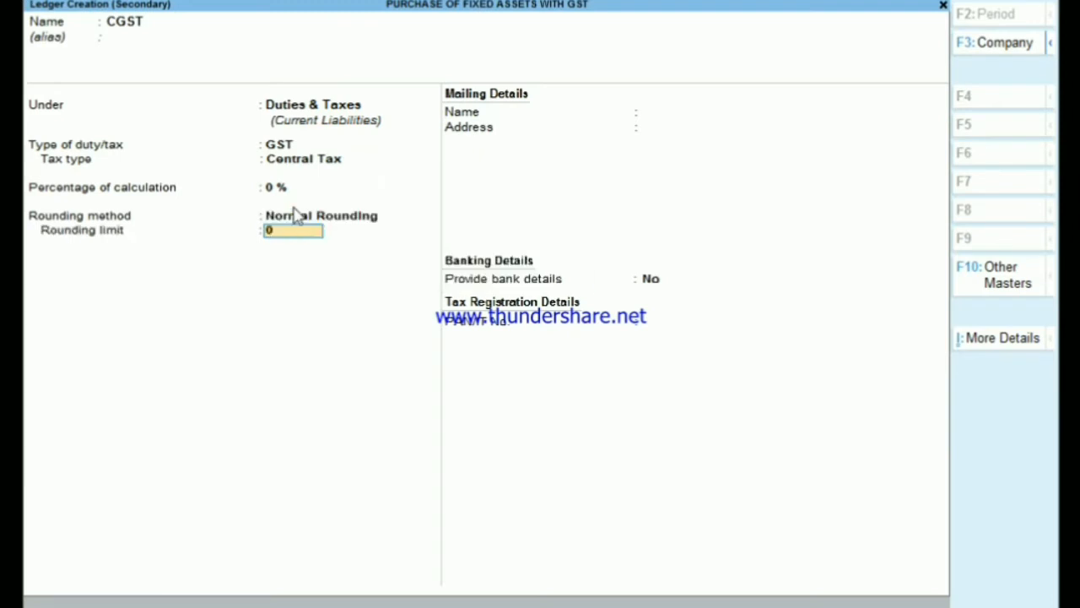
text(1)
key(Return)
key(Return)
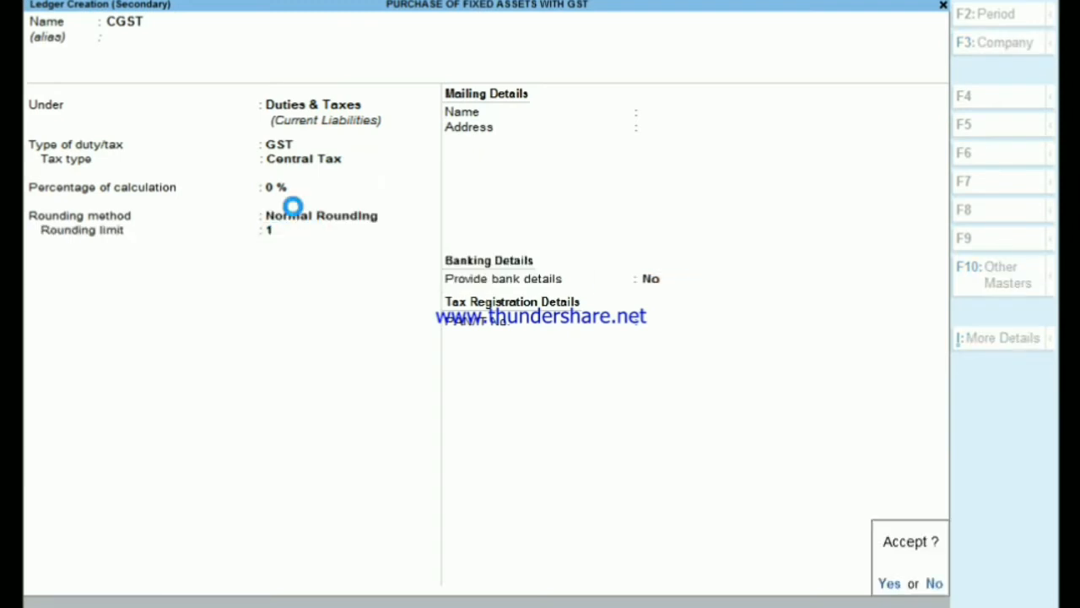
key(Return)
- Create an SGST ledger from the voucher under Duties & Taxes with GST as the duty type and State Tax as the tax type
key(Return)
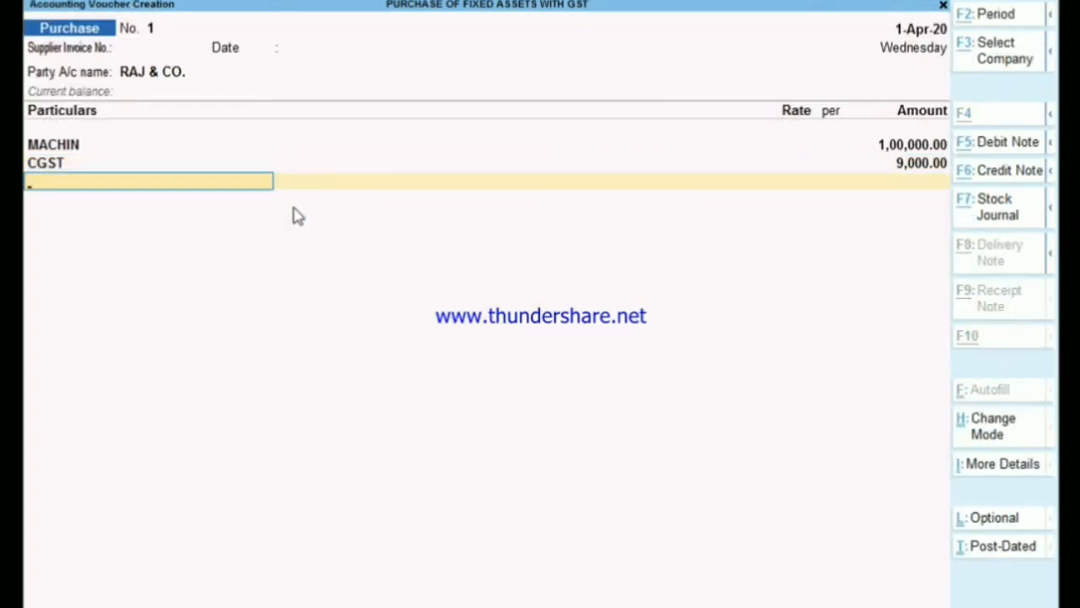
key(alt+c)
text(SGST)
key(Return)
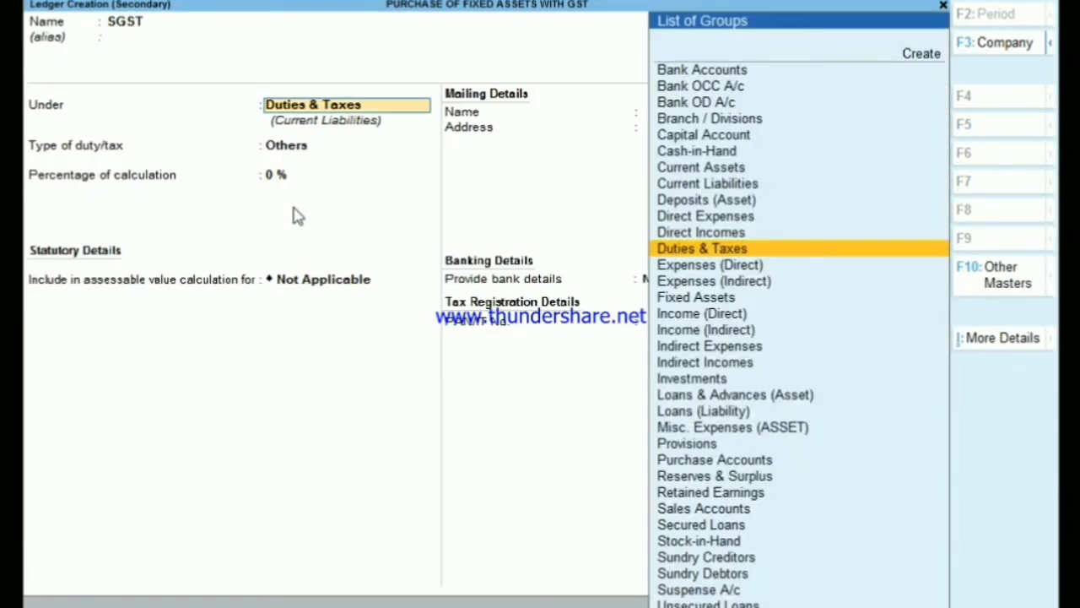
key(Return)
key(Up)
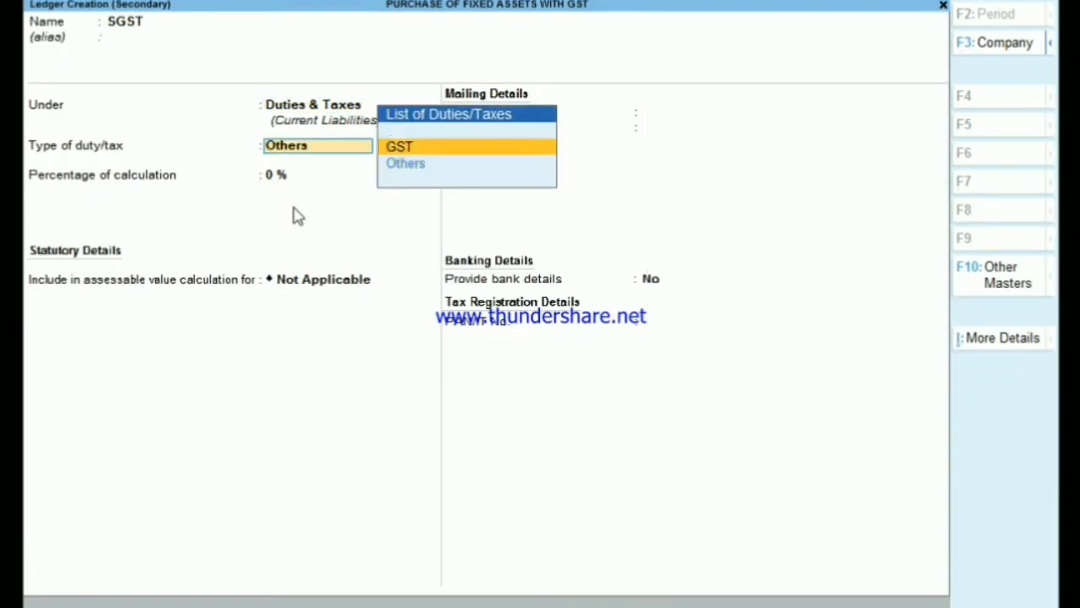
key(Return)
- Keep the SGST ledger's percentage at 0%, set Normal Rounding with a limit of 1, and save it into the voucher
key(Return)
key(Return)
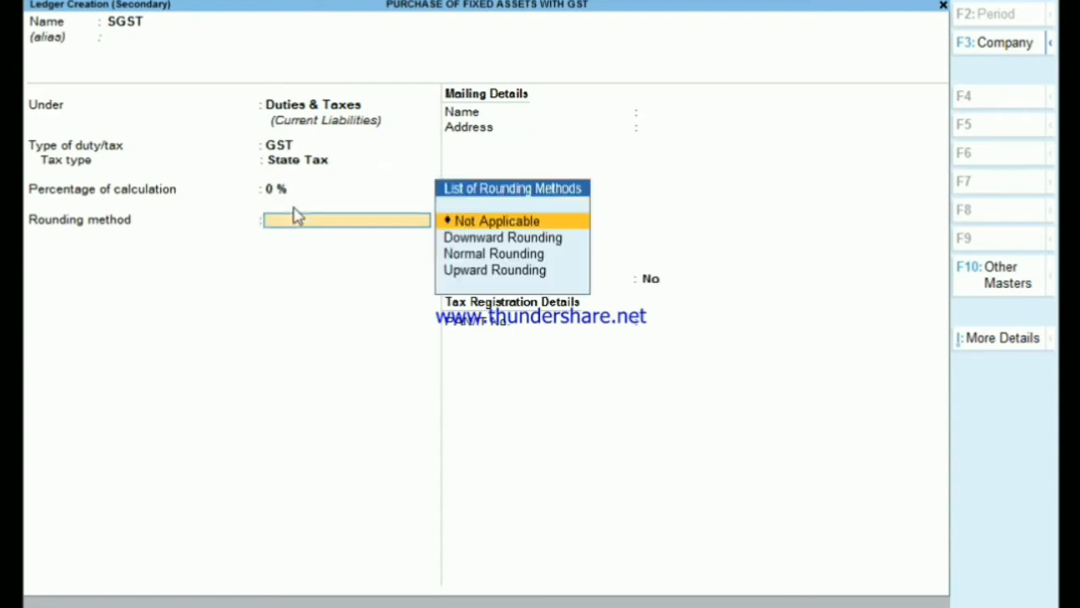
key(Down)
key(Down)
key(Return)
text(1)
key(Return)
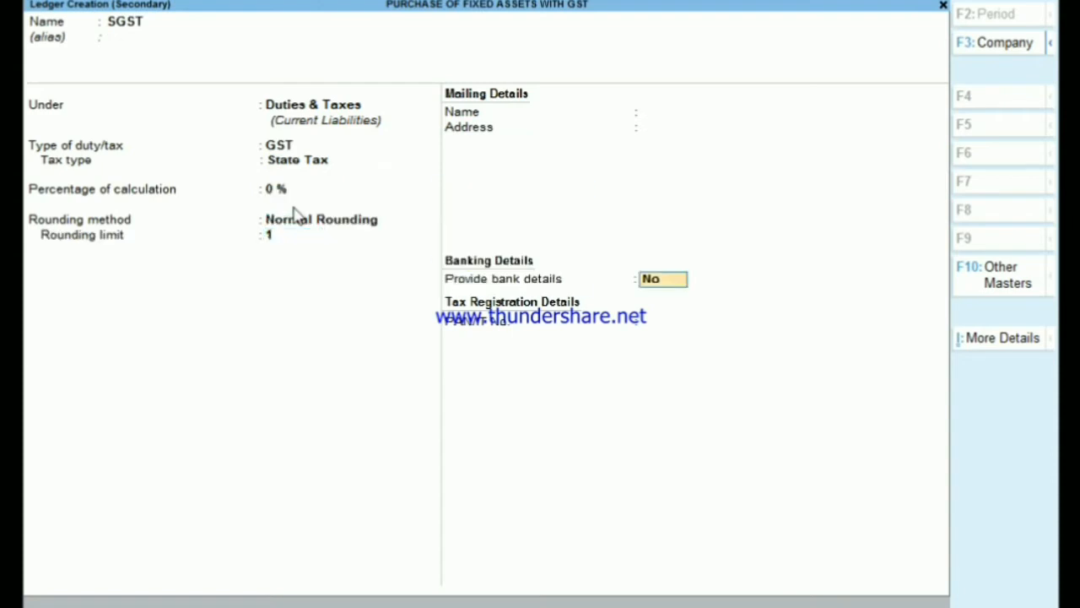
key(Return)
key(Return)
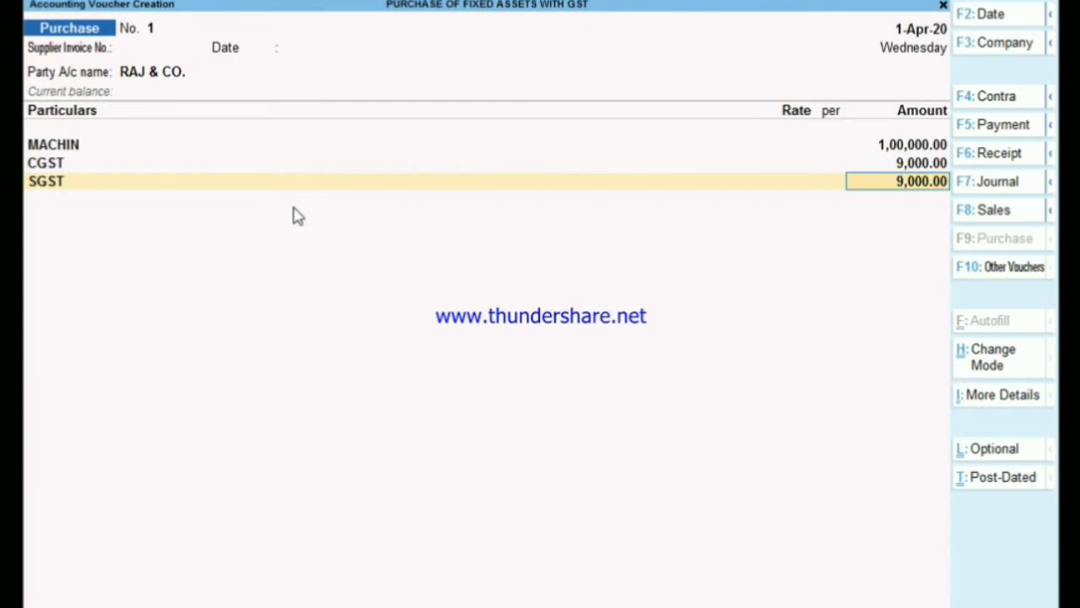
- Accept the SGST amount, allocate the RAJ & CO. bill as New Ref 1, and save the purchase voucher
key(Return)
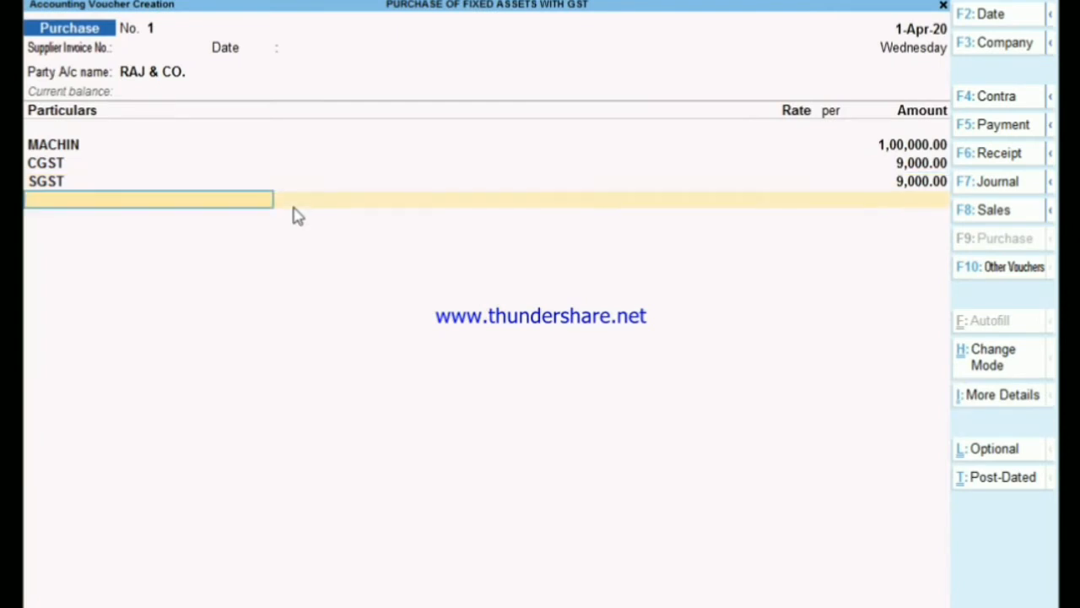
key(Return)
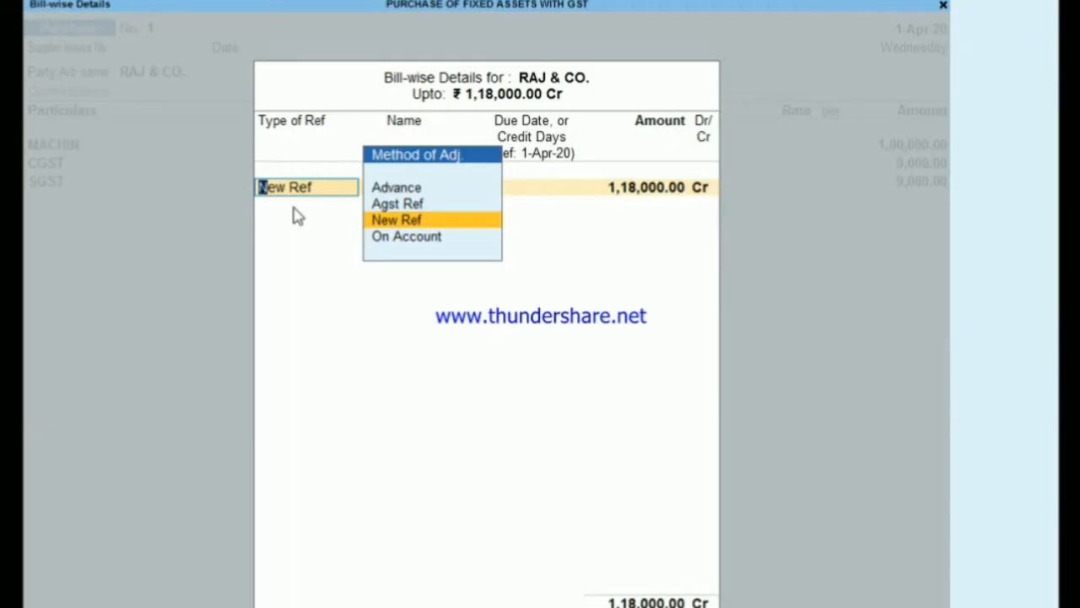
key(Return)
key(Return)
key(Return)
key(Return)
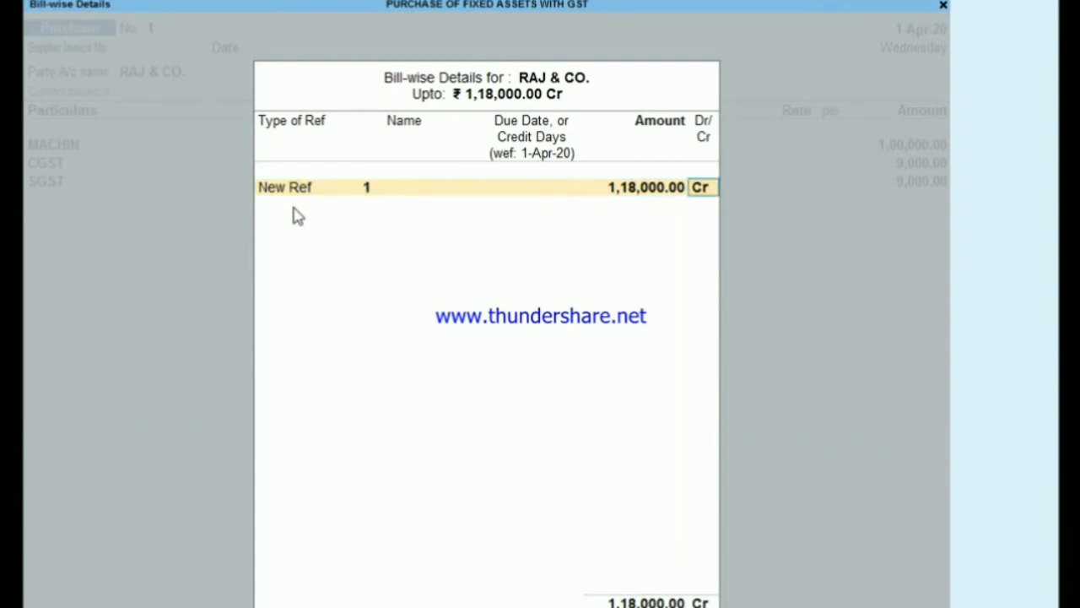
key(Return)
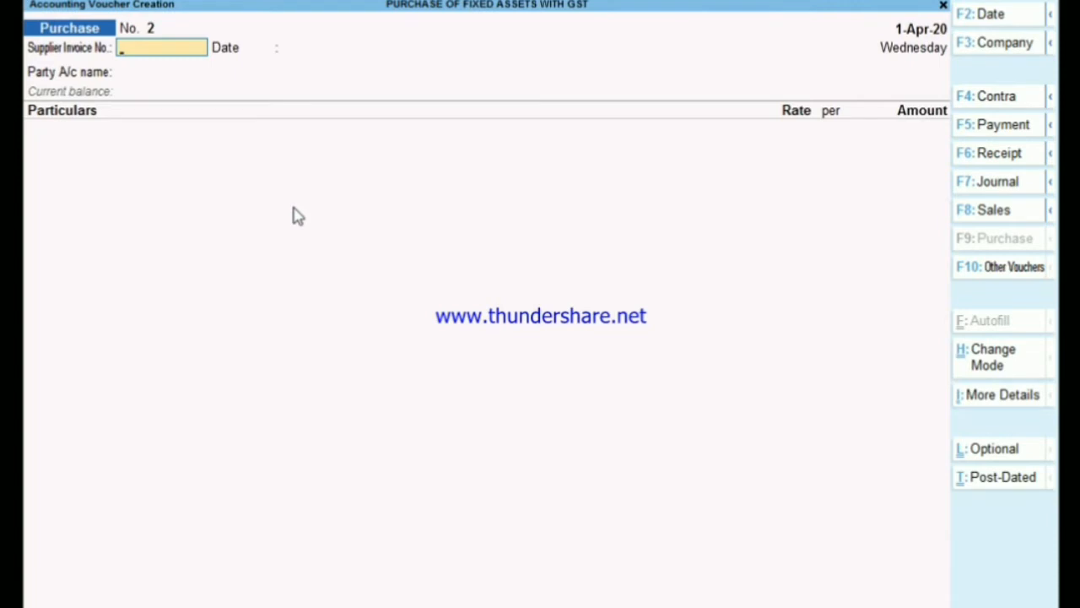
- Leave voucher entry and open the list of additional reports from the Gateway of Tally
key(Escape)
key(Return)
key(Up)
key(Up)
key(Up)
key(Up)
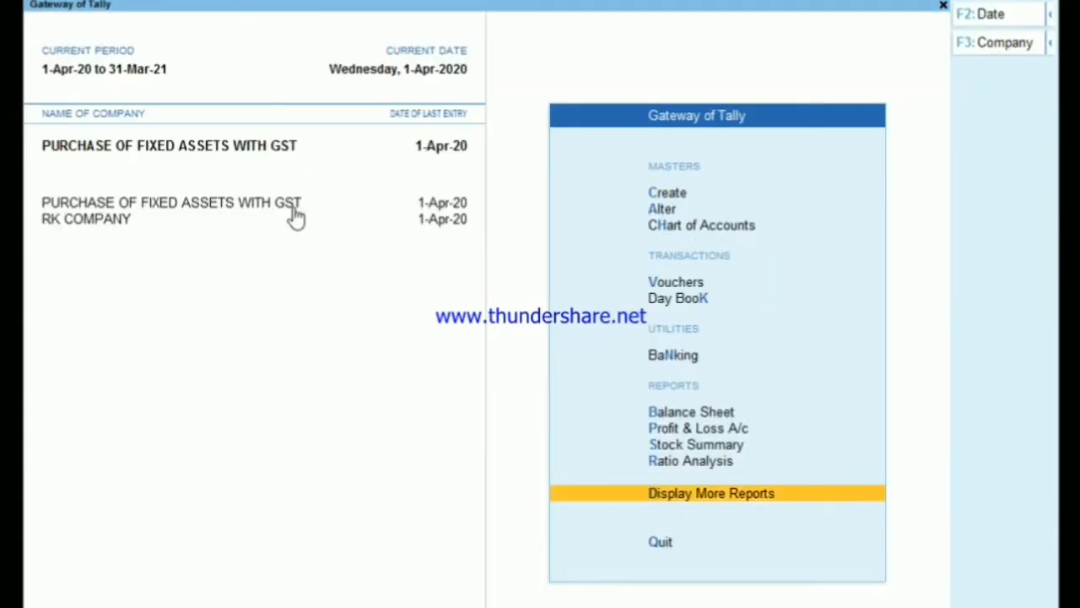
key(Up)
key(Down)
- Open the GSTR-2 return from the statutory GST reports
key(Down)
key(Down)
key(Return)
key(Down)
key(Down)
key(Down)
key(Down)
key(Down)
key(Down)
key(Down)
key(Down)
key(Down)
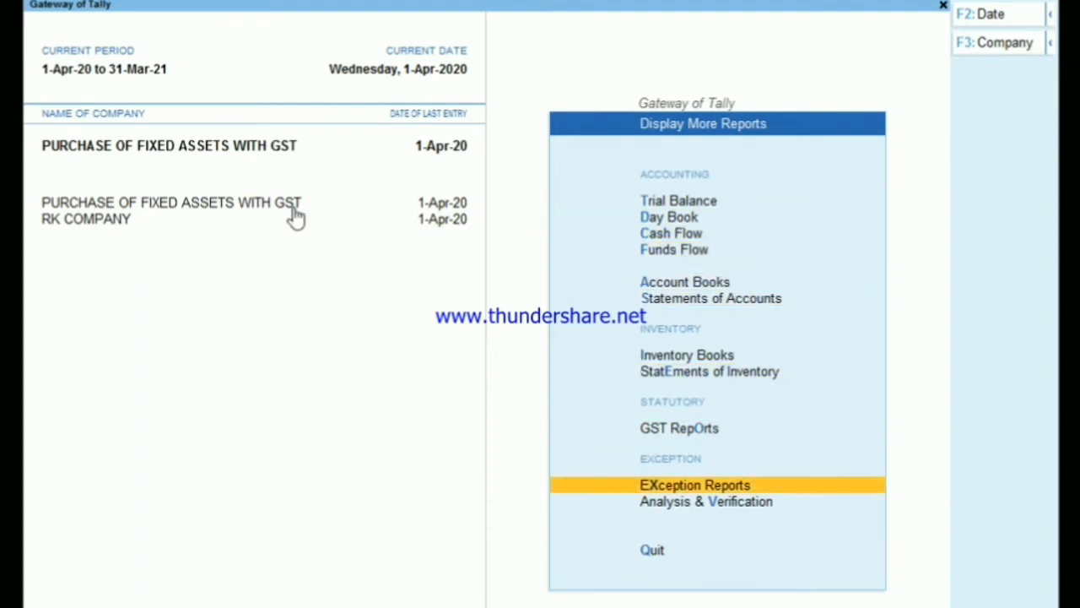
key(Up)
key(Return)
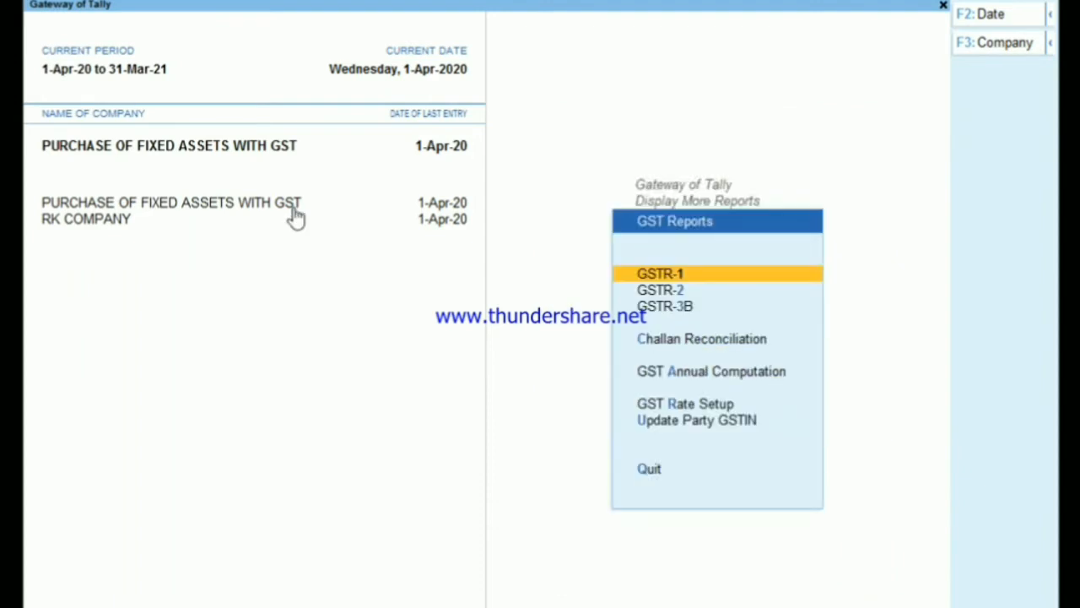
key(Down)
key(Return)
- Examine the B2B Invoices row in GSTR-2 for its taxable amount, tax and available ITC, and close the report
key(Down)
key(Down)
key(Down)
key(Down)
key(Down)
key(Down)
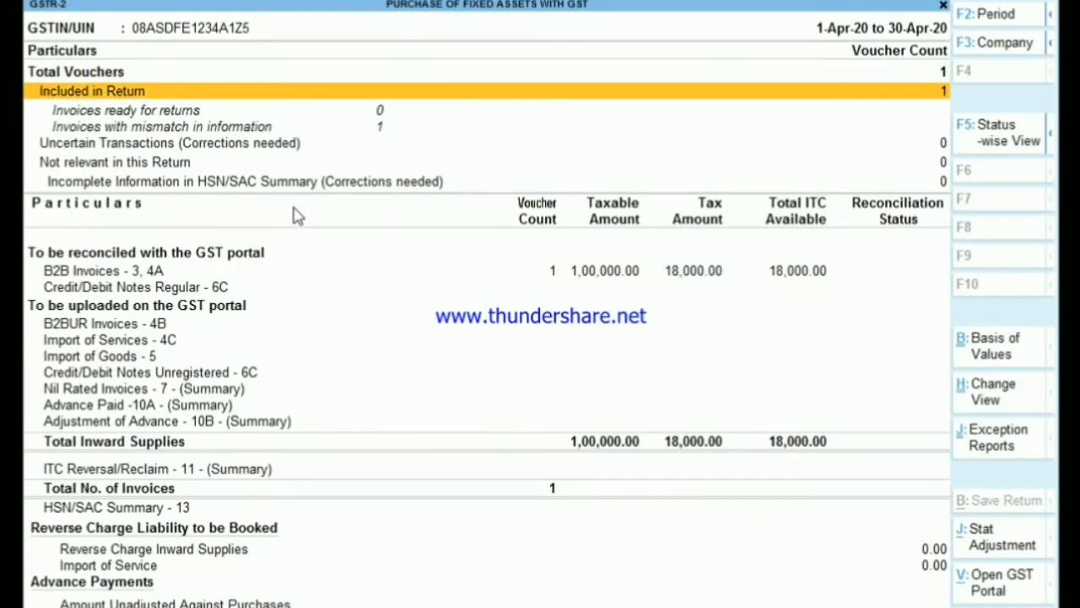
key(Up)
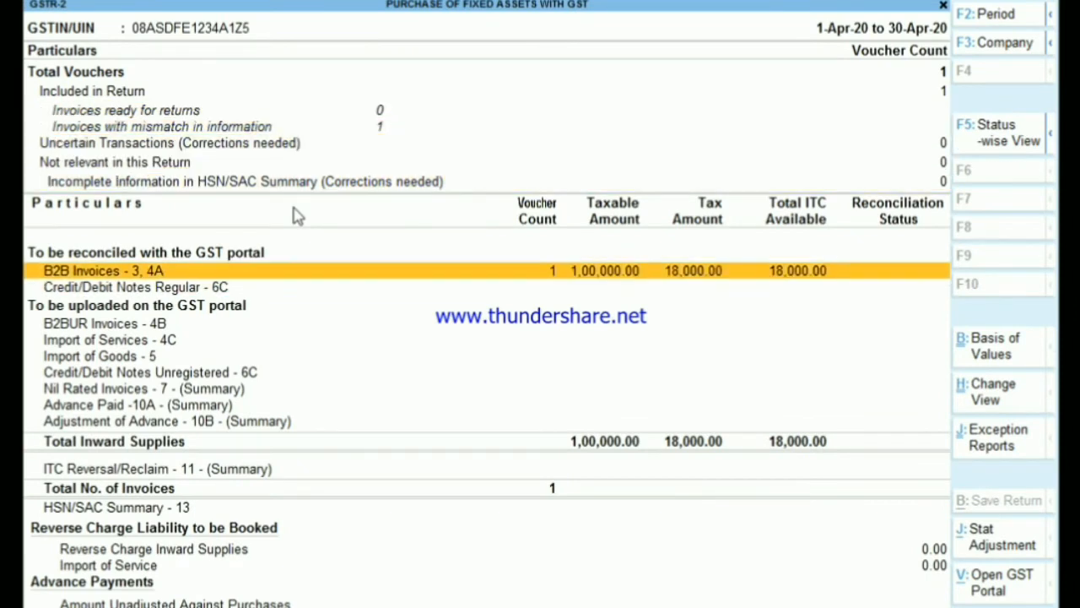
key(Up)
key(Down)
key(Up)
key(Down)
key(Escape)
key(Escape)
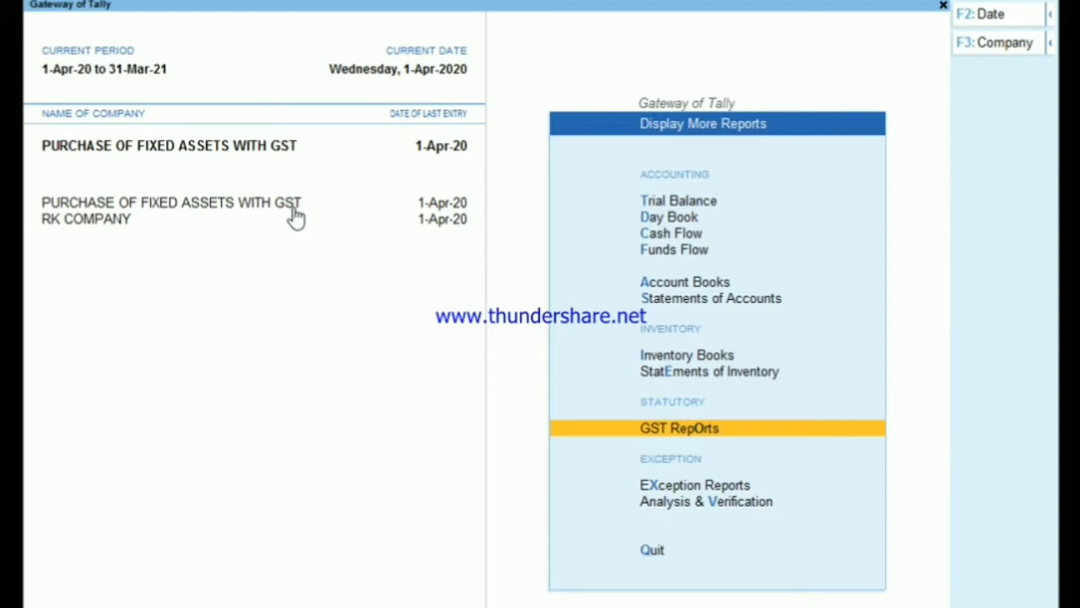
- View the balance sheet in detailed form and examine the Duties & Taxes line under Current Liabilities
key(ctrl)
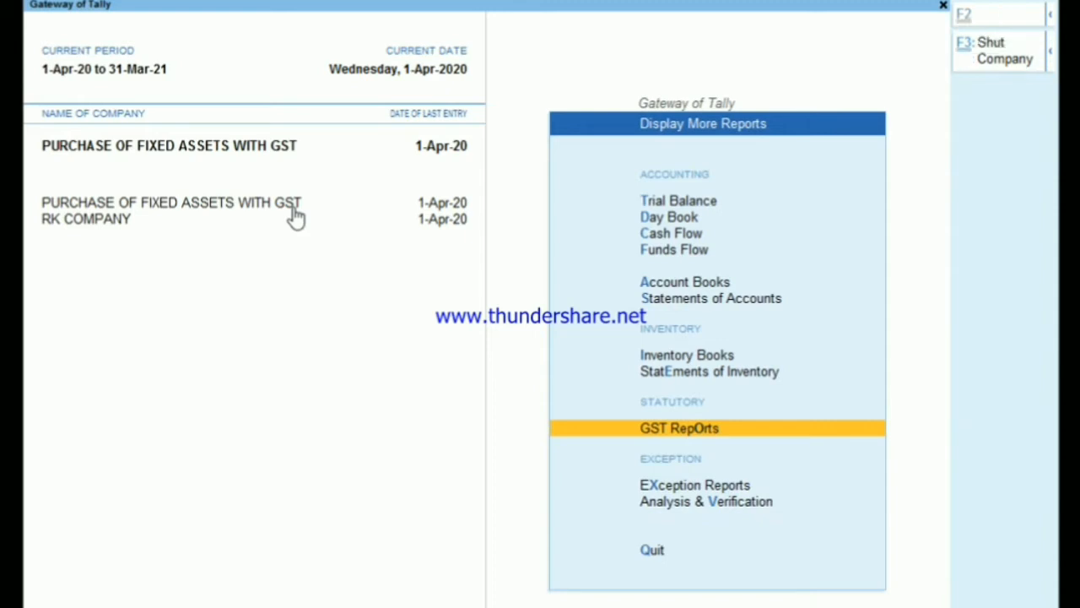
key(Escape)
key(b)
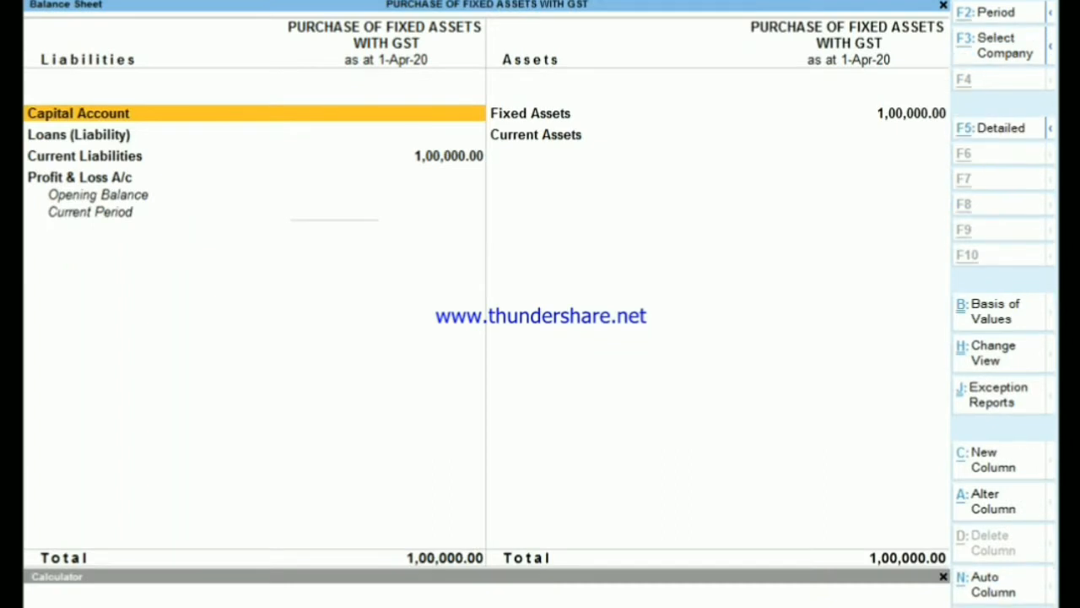
key(alt+F5)
key(Down)
key(Down)
key(Down)
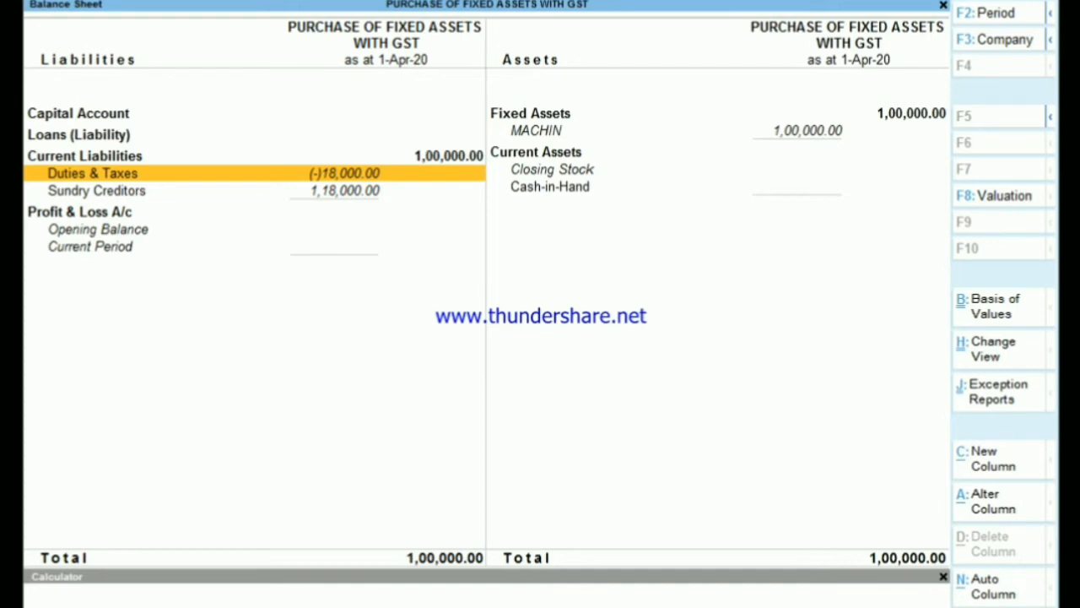
- Enter 18000/5 in the calculator to divide the input tax over five years, and leave the balance sheet
key(ctrl+n)
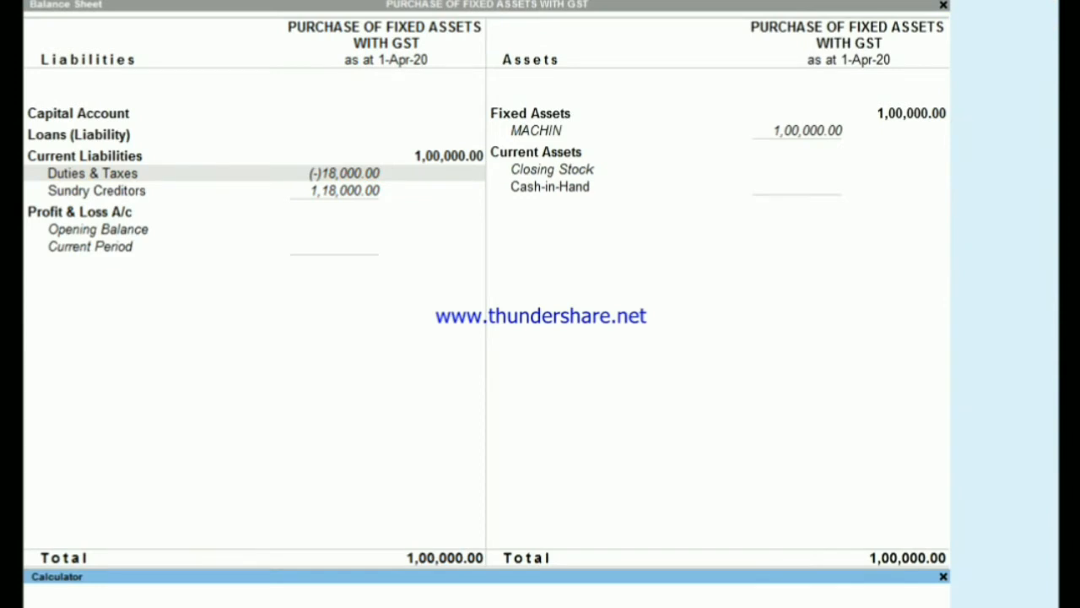
text(18000/5)
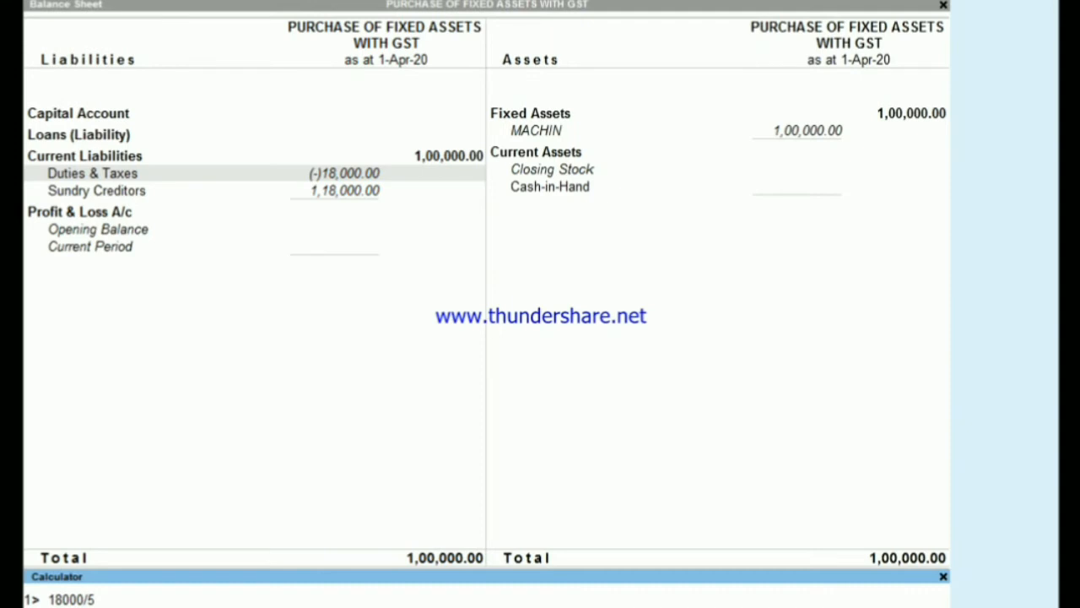
key(Escape)
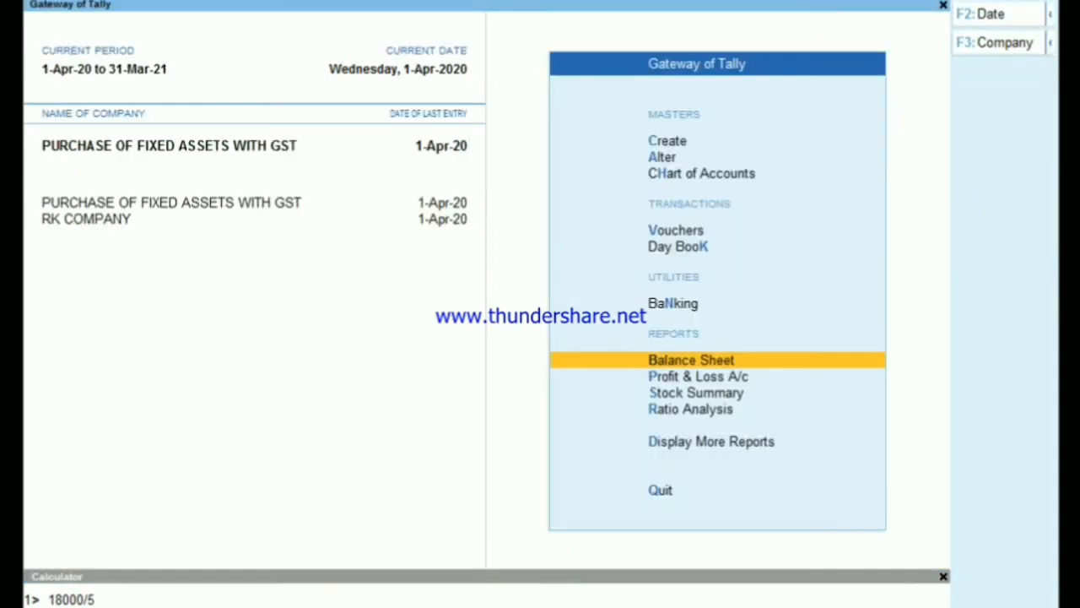
- Start a new Journal voucher in voucher entry
key(Up)
key(Up)
key(Up)
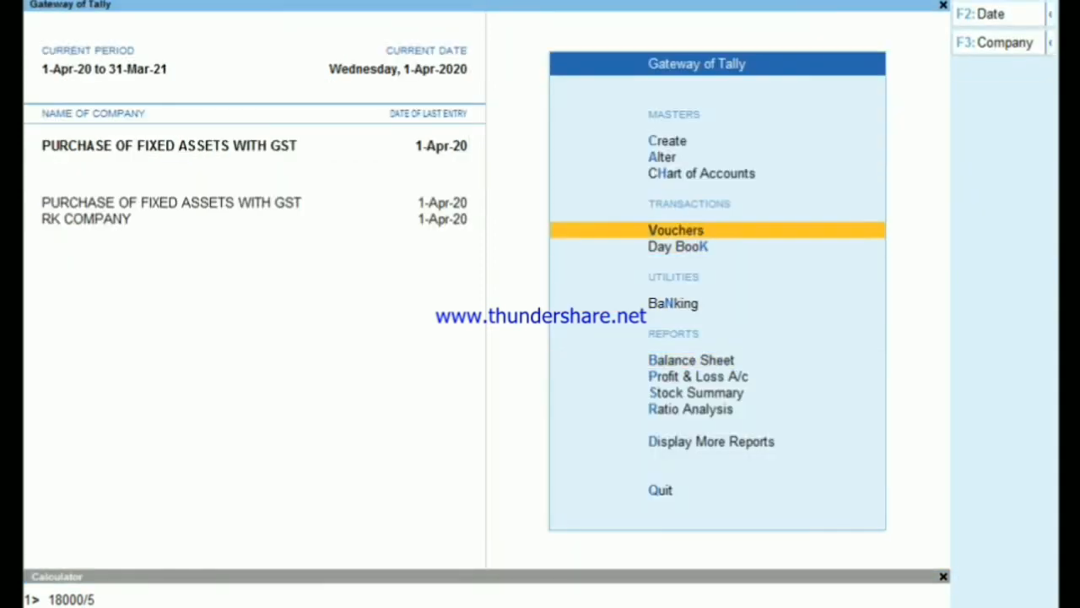
key(Return)
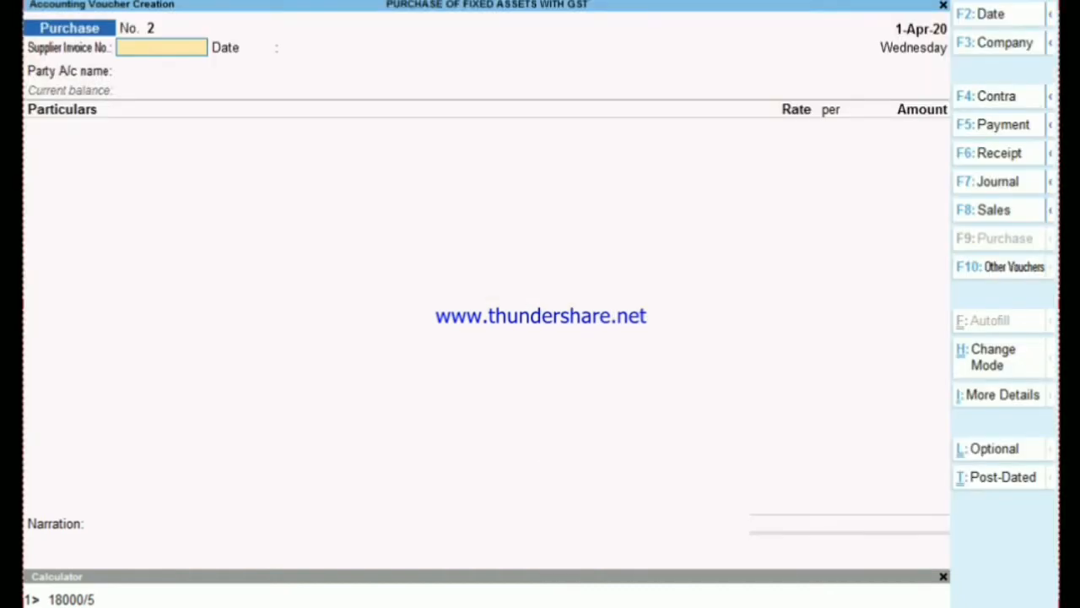
key(F7)
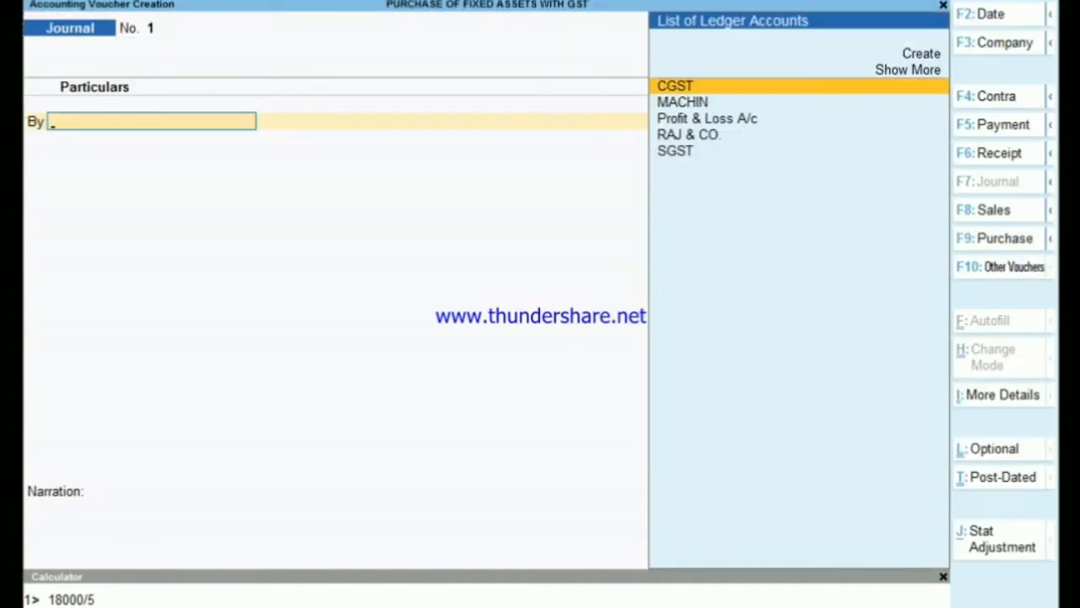
- Set the journal's stat adjustment to GST, Reversal of Input Tax Credit, with Others as the additional details
key(alt+j)
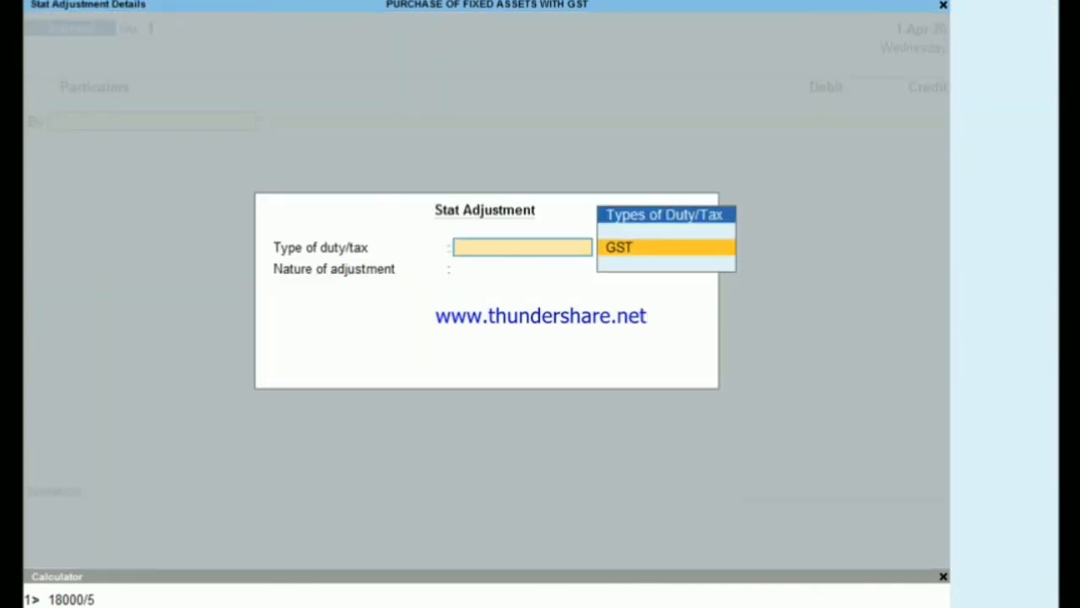
key(Return)
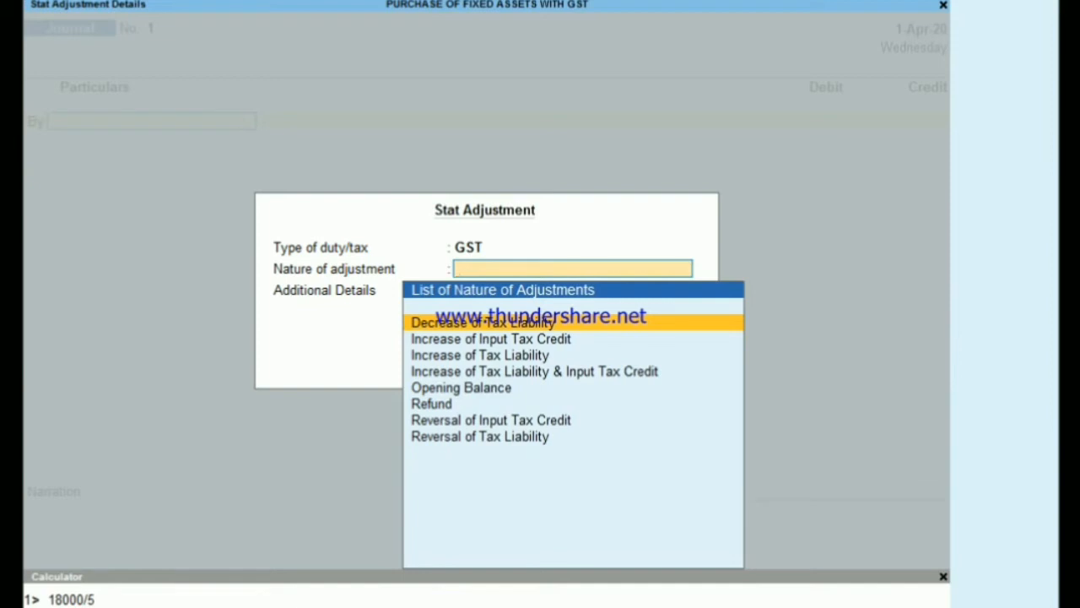
key(Down)
key(Down)
key(Down)
key(Down)
key(Down)
key(Down)
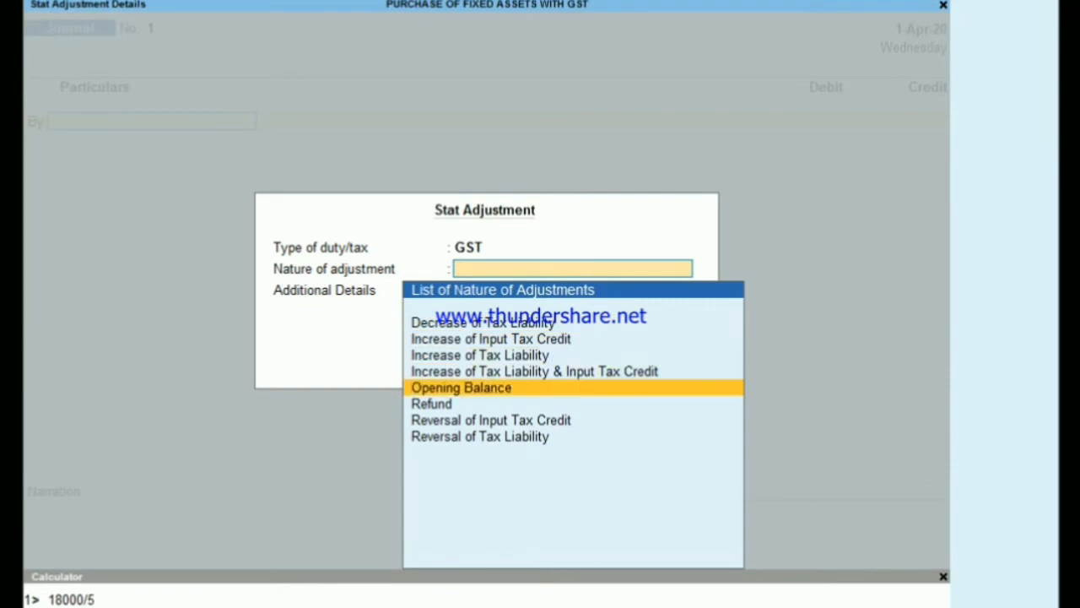
key(Return)
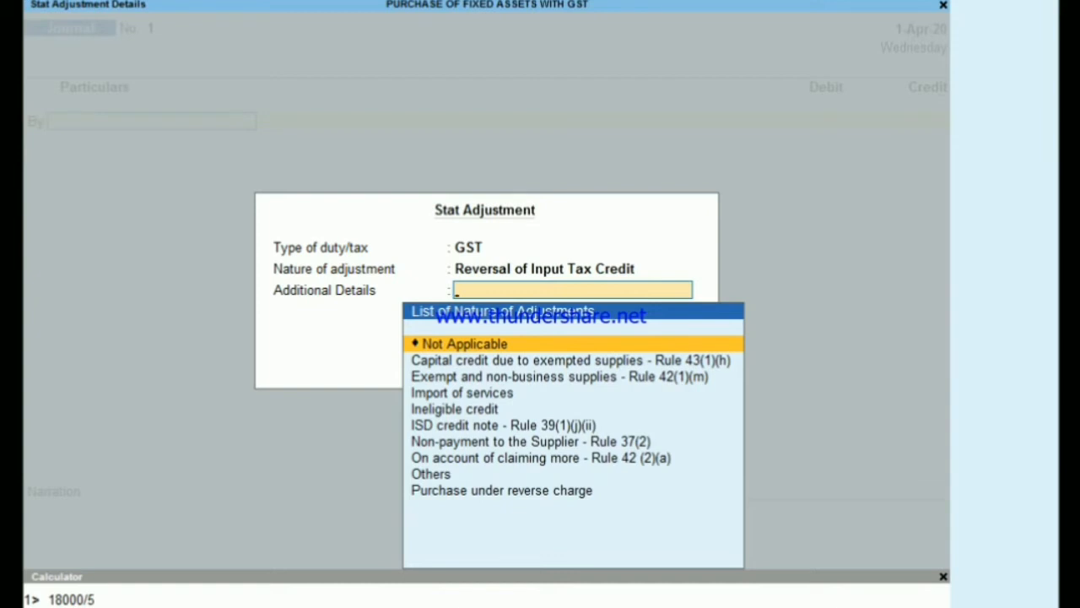
key(Down)
key(Down)
key(Down)
key(Down)
key(Down)
key(Down)
key(Down)
key(Down)
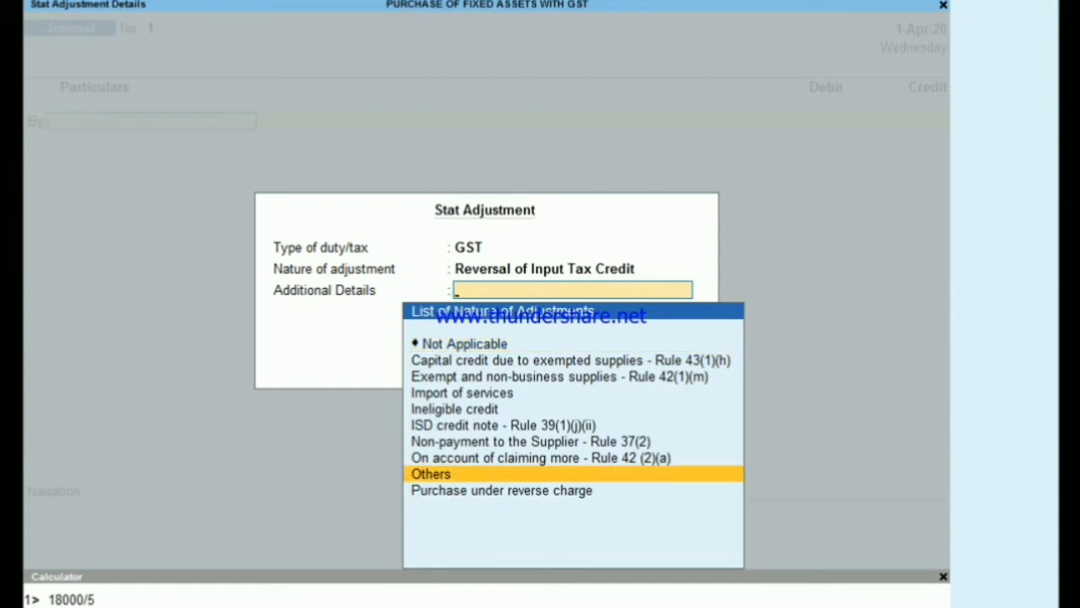
key(Return)
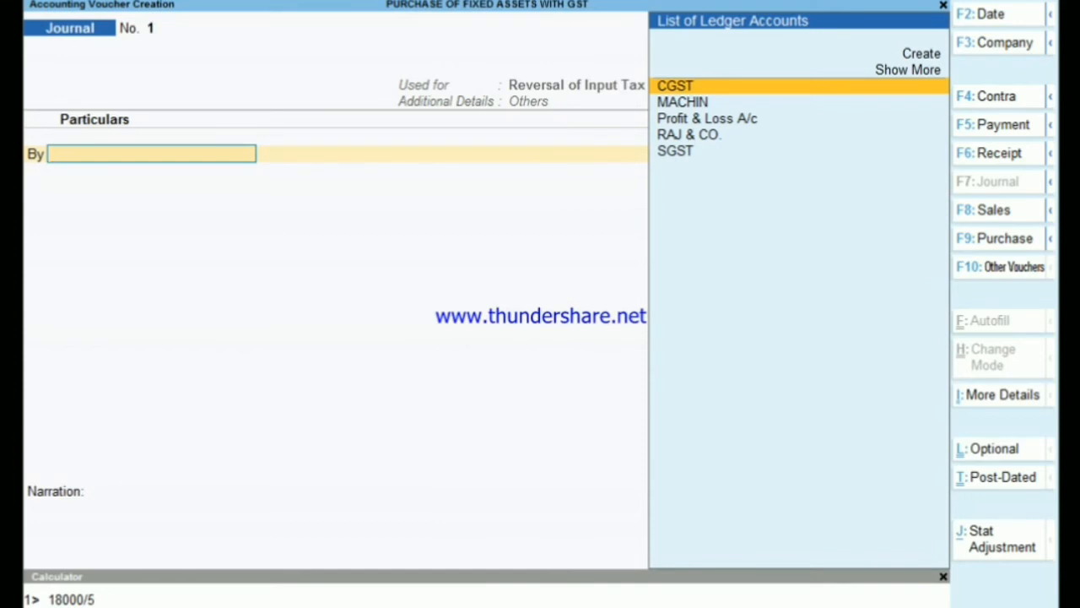
- Start a new ledger from the journal's debit line and name it ADV. TAX ON CAPITAL GOOD
key(alt+c)
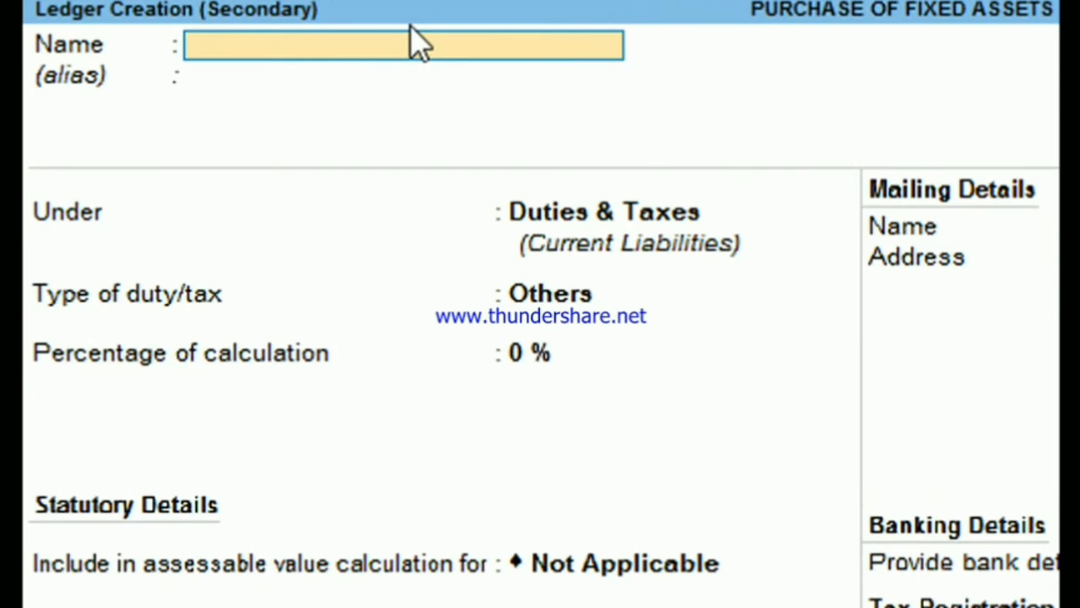
text(AD)
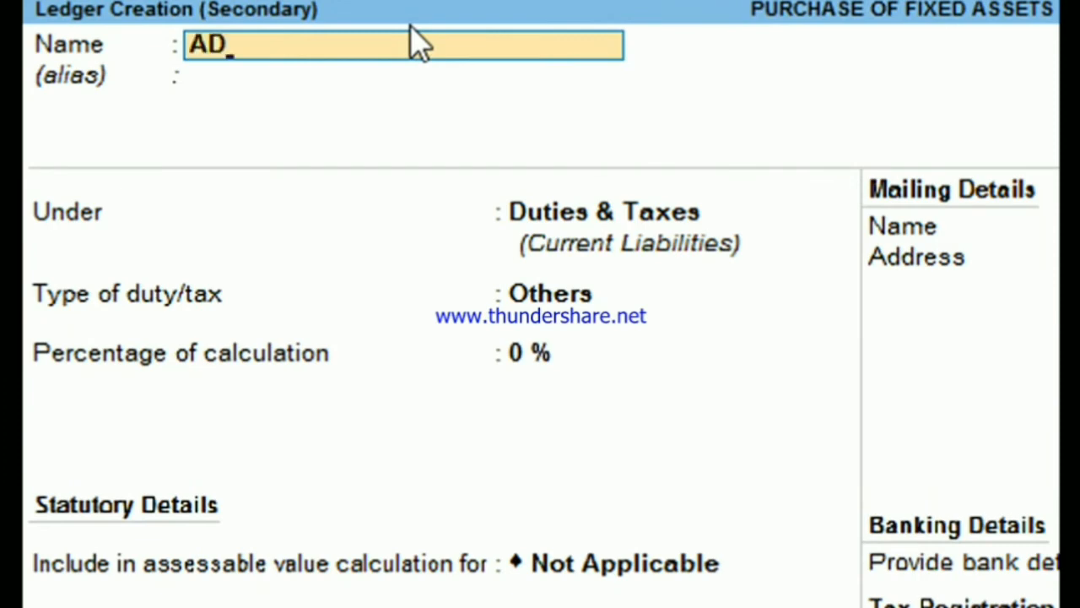
text(V. TAX O)
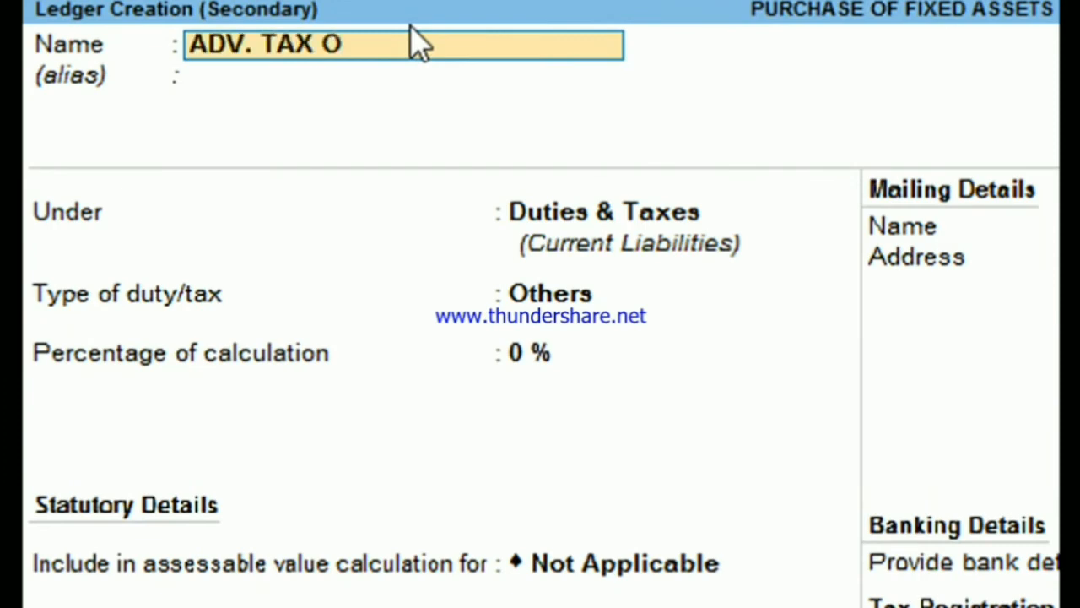
text(N CAPIT)
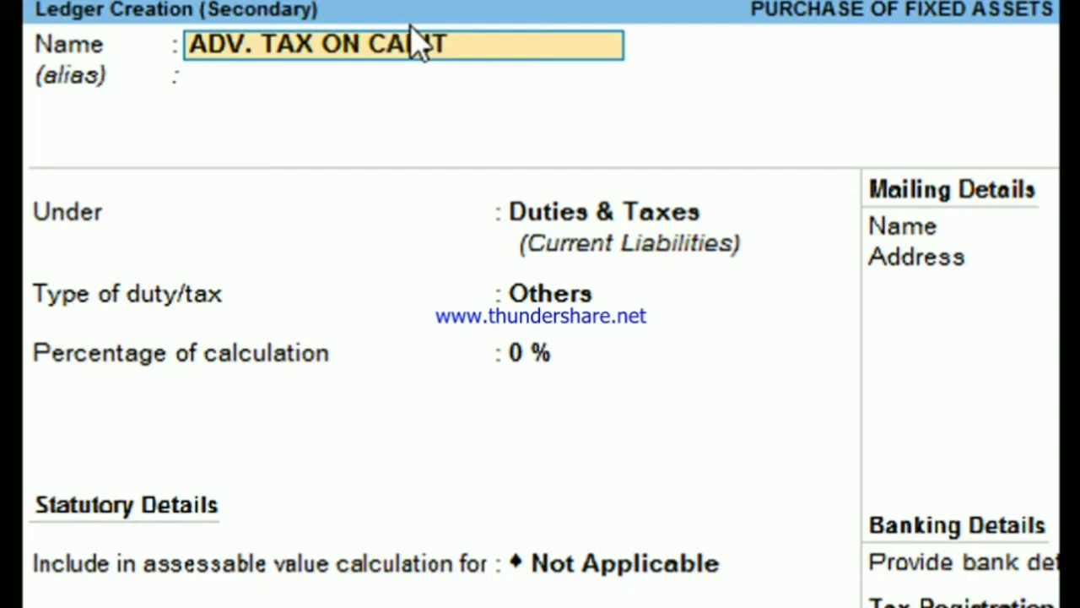
text(AL GOODS)
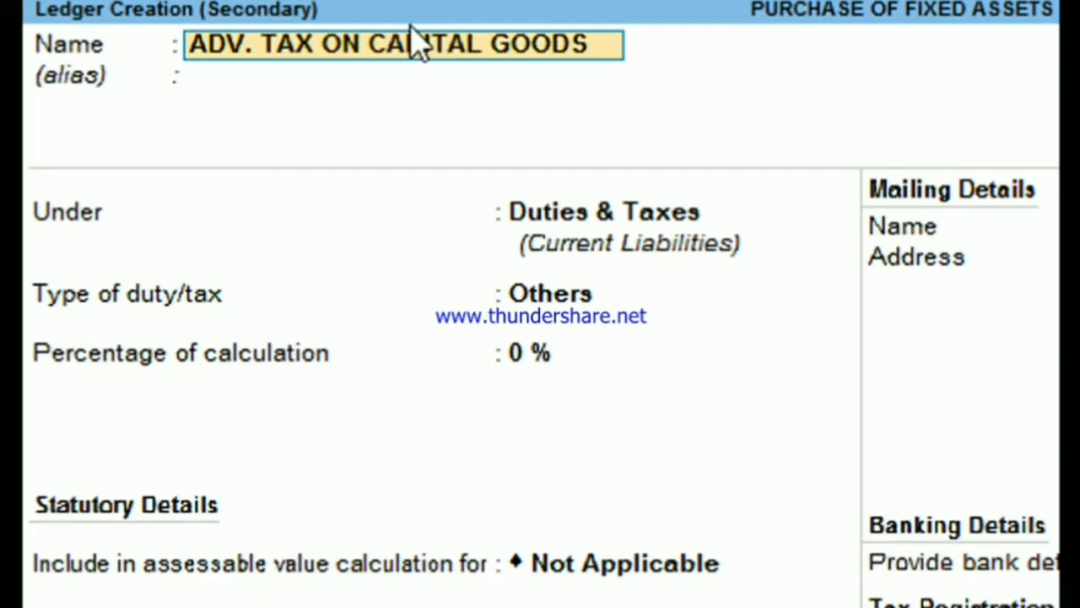
key(BackSpace)
key(Return)
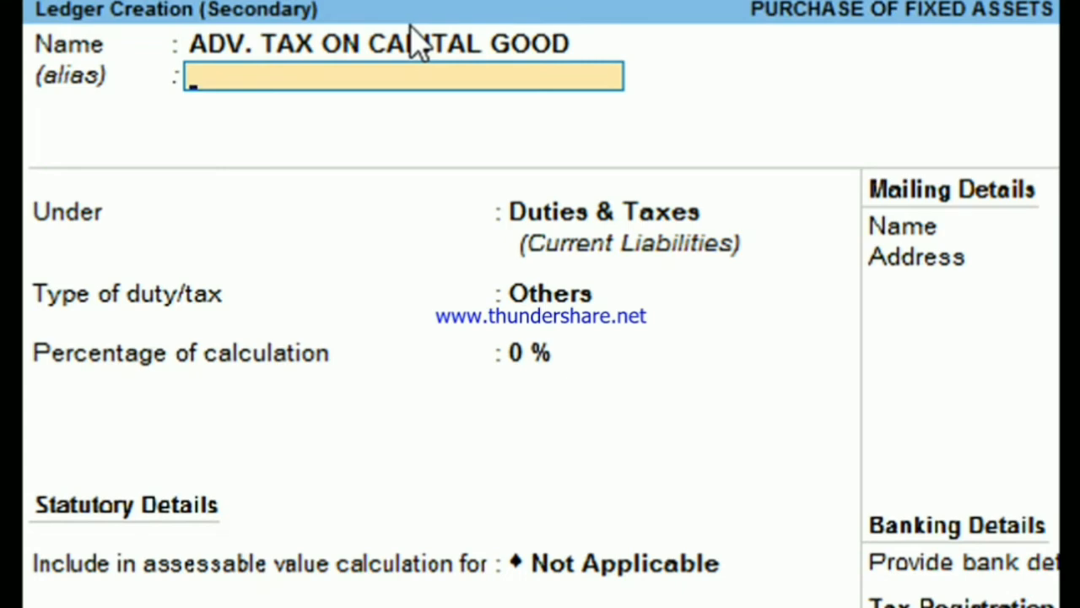
- Group the ADV. TAX ON CAPITAL GOOD ledger under Current Assets, keep the remaining details at their defaults, and save it
key(Return)
text(C)
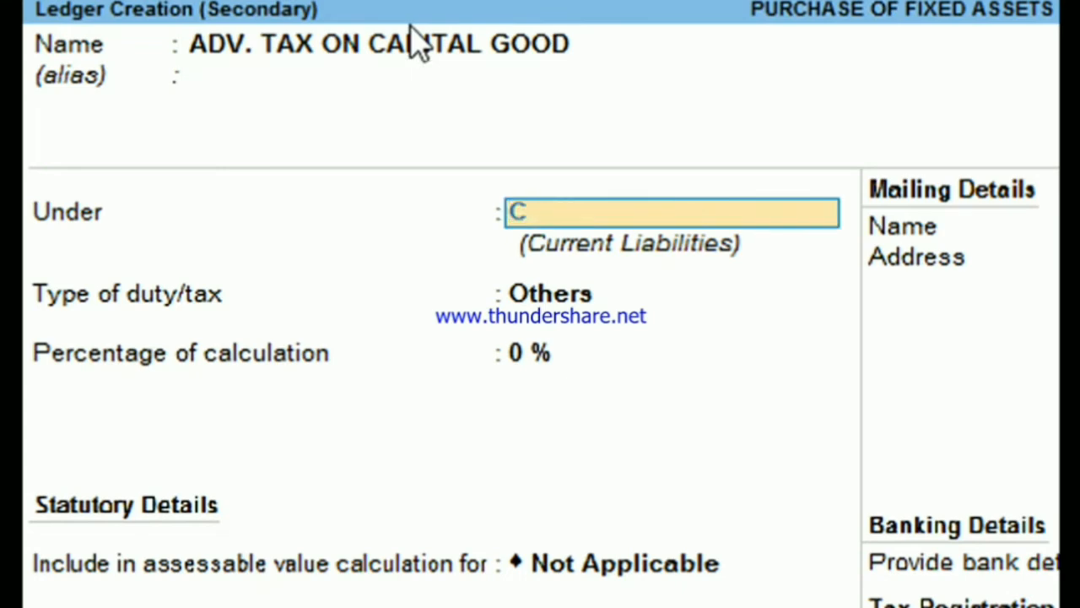
text(U)
key(Return)
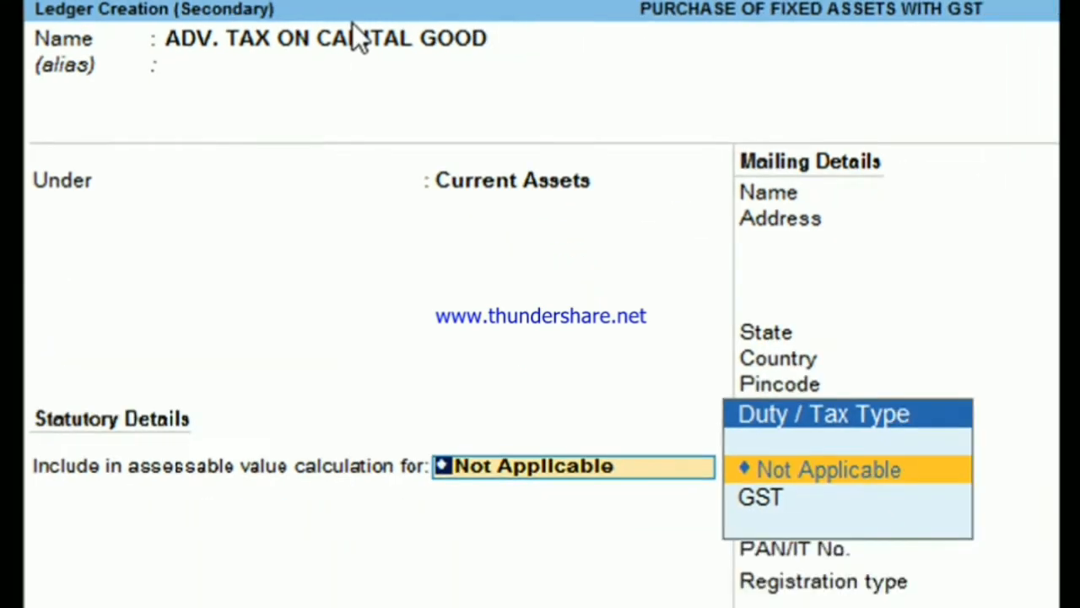
key(Return)
key(Return)
key(Return)
key(Return)
key(Return)
key(Return)
key(Return)
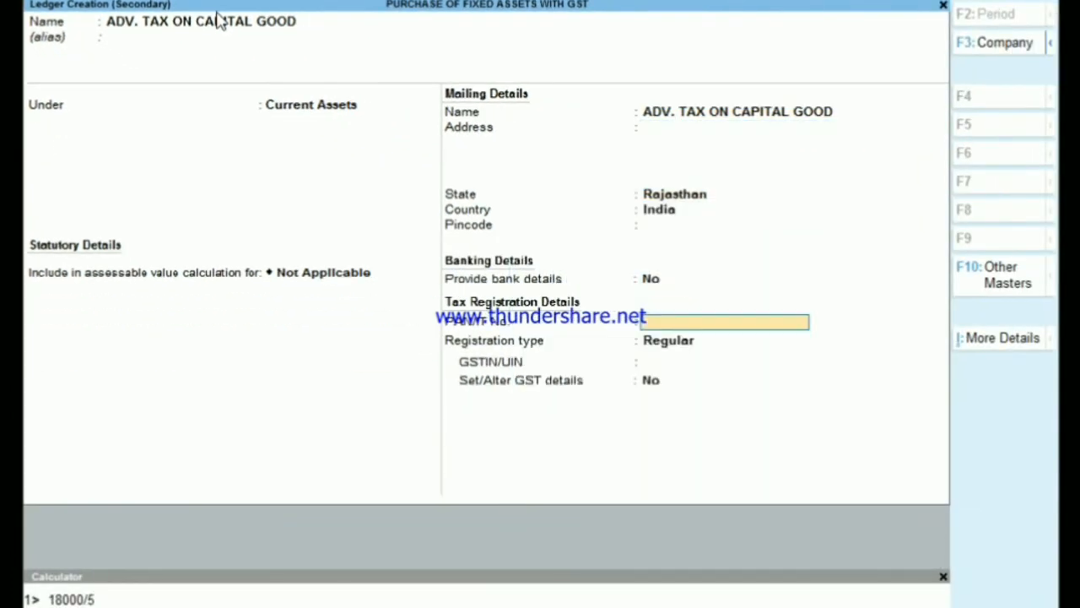
key(Return)
key(Return)
key(Return)
key(Return)
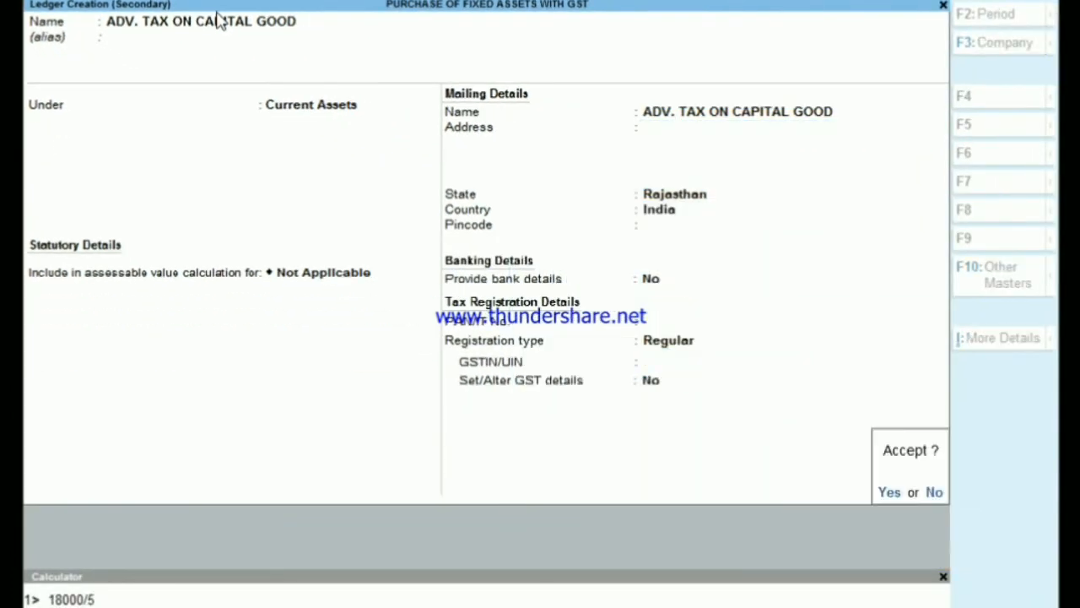
key(Return)
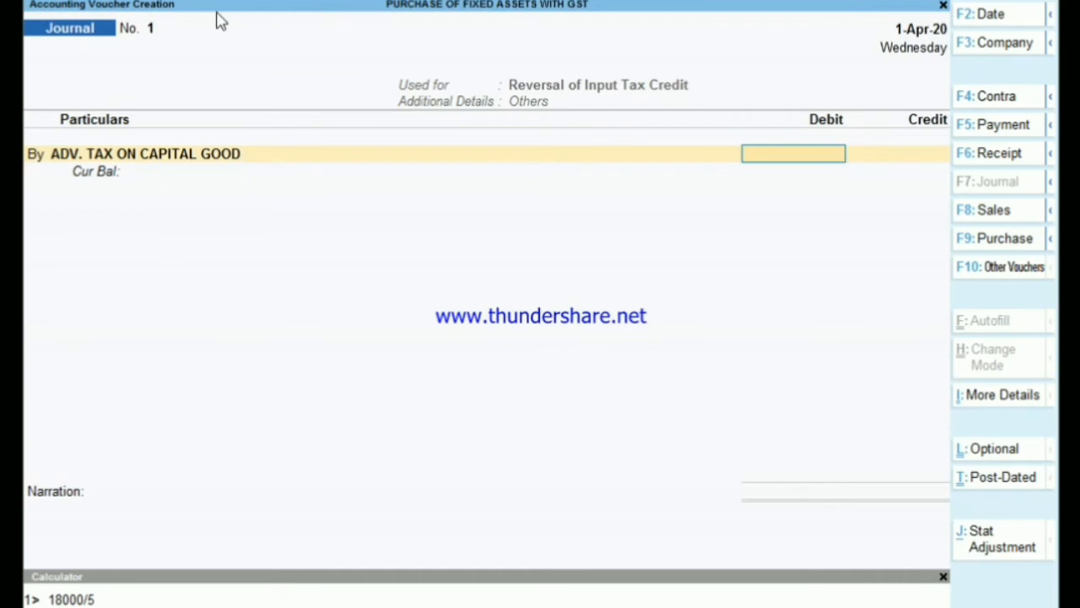
- Debit ADV. TAX ON CAPITAL GOOD with 14,400 and credit CGST with 7,200, giving an 18% GST rate
text(14400)
key(Return)
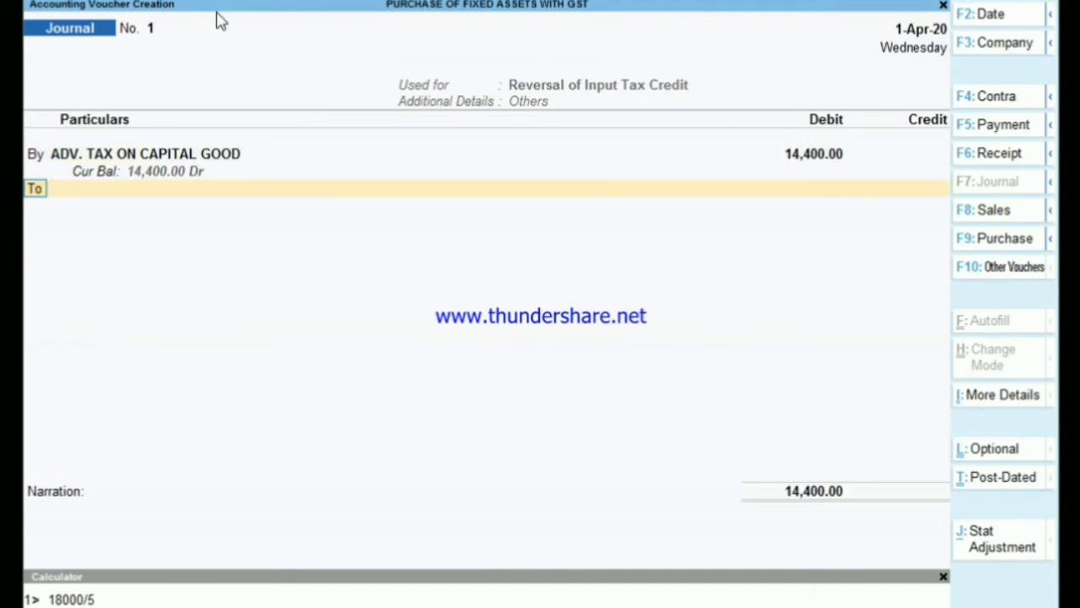
key(Return)
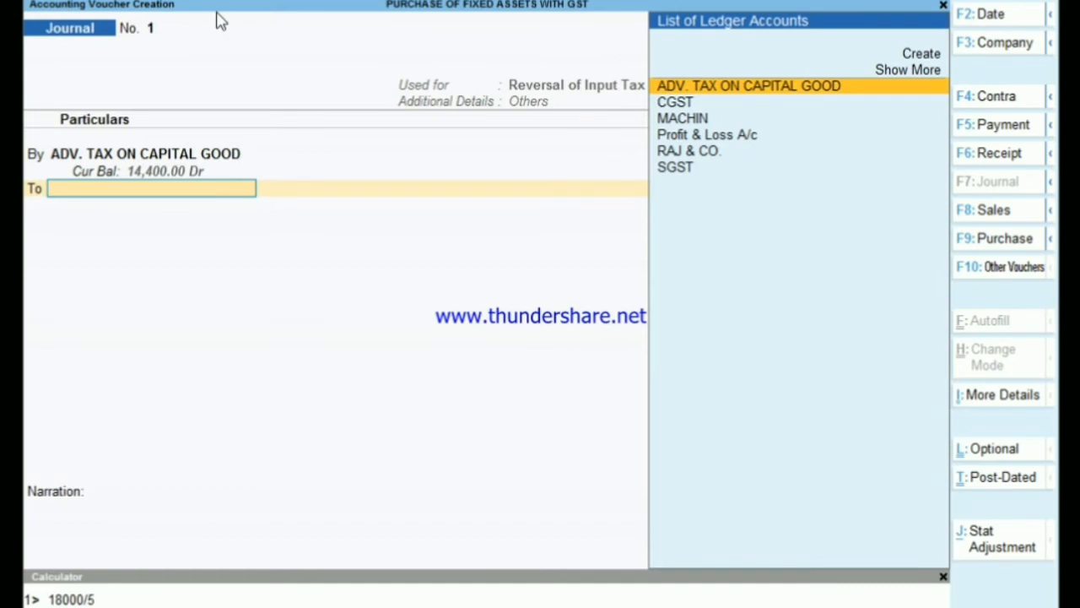
text(C)
key(Return)
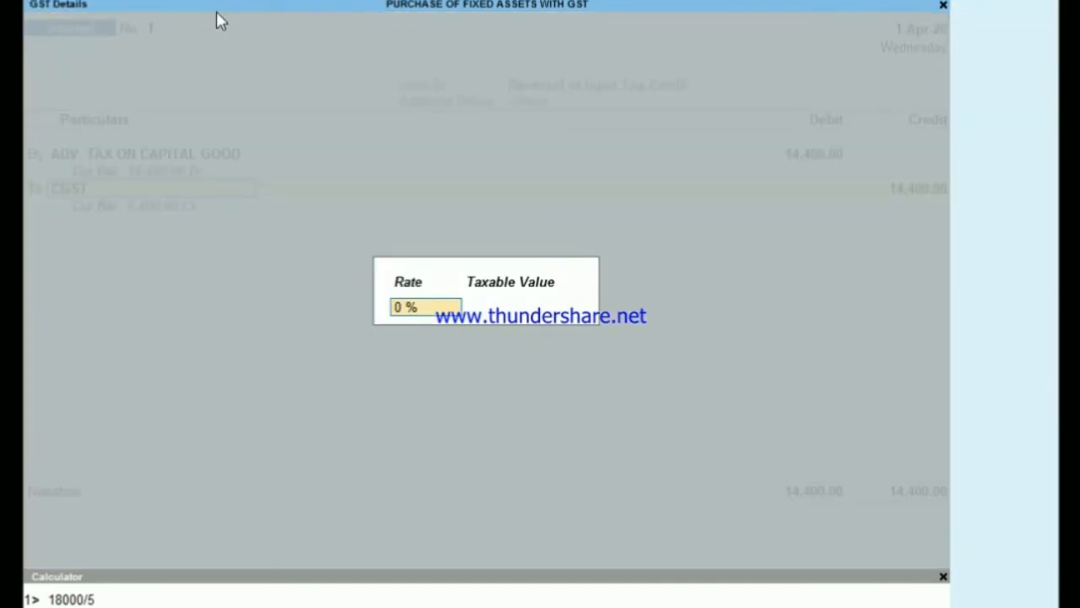
text(18)
key(Return)
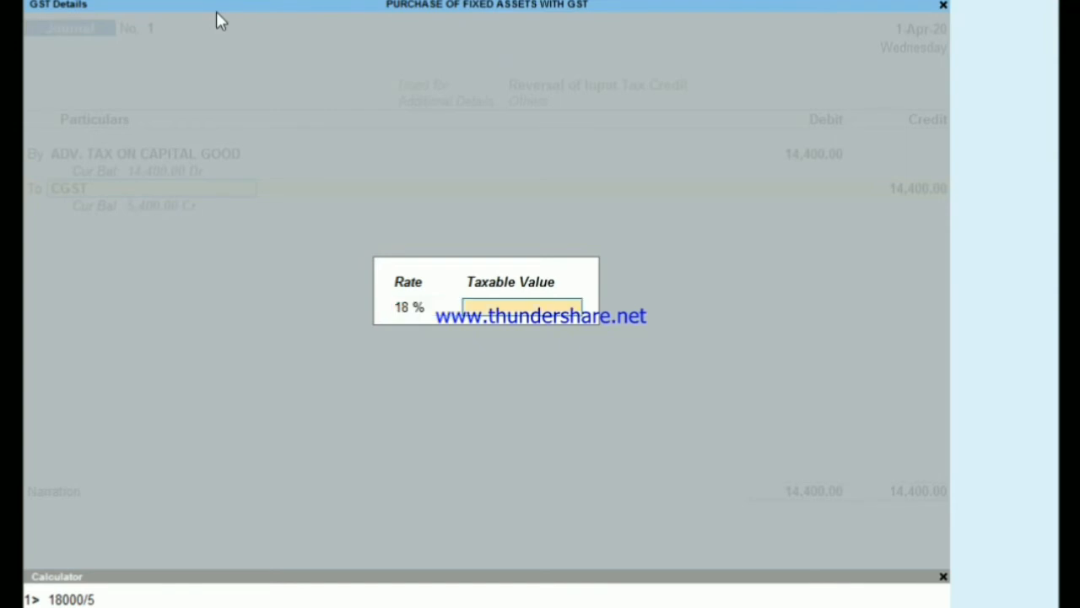
text(118000)
key(Return)
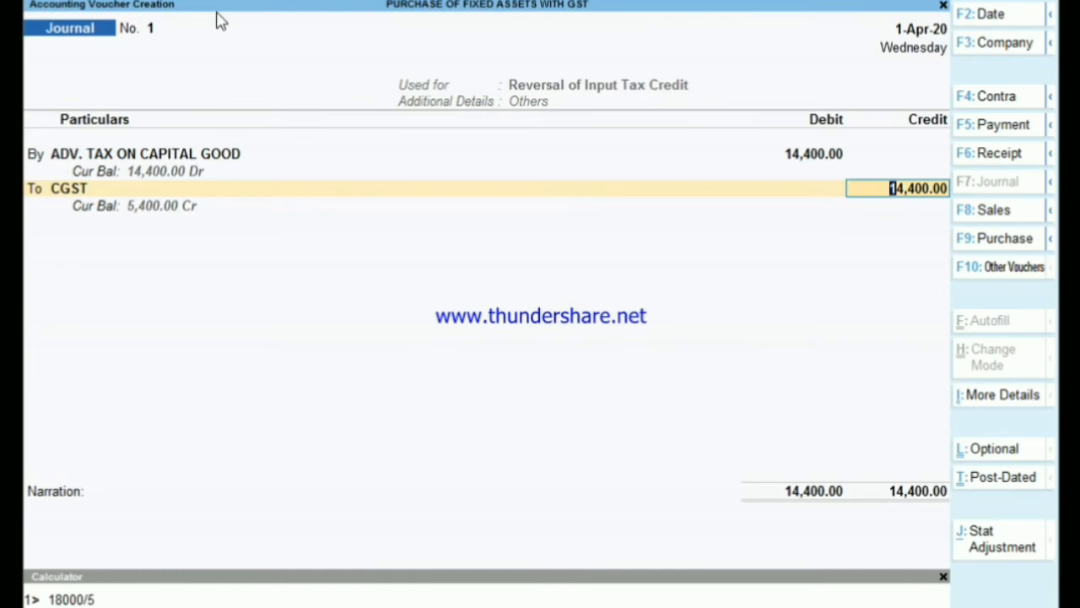
text(7,2)
text(00)
key(Return)
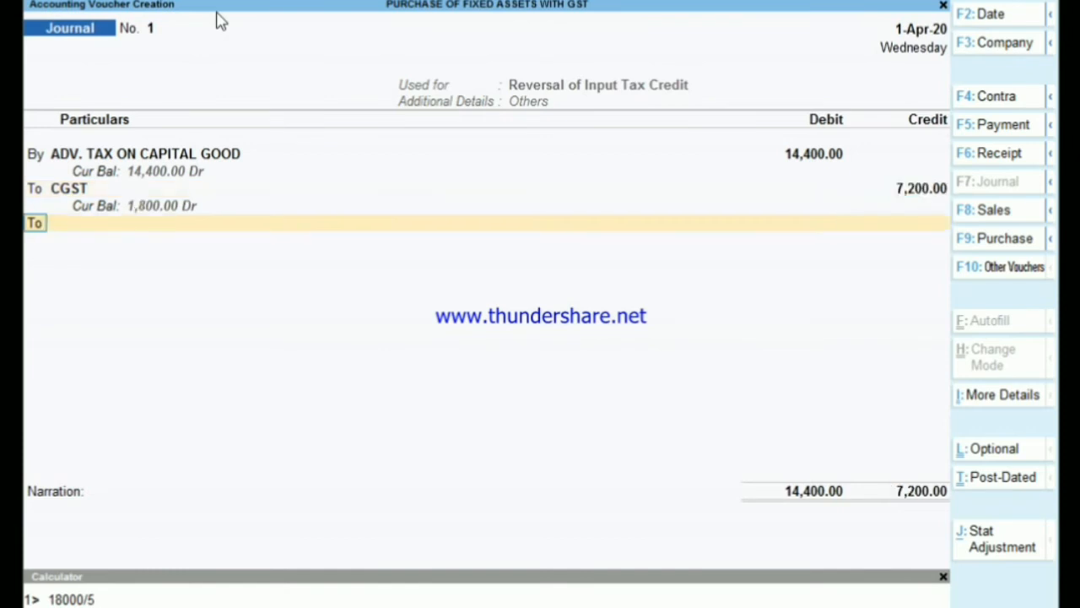
- Credit SGST with 7,200 and save the journal without a narration
key(Return)
key(Down)
key(Down)
key(Down)
key(Down)
key(Down)
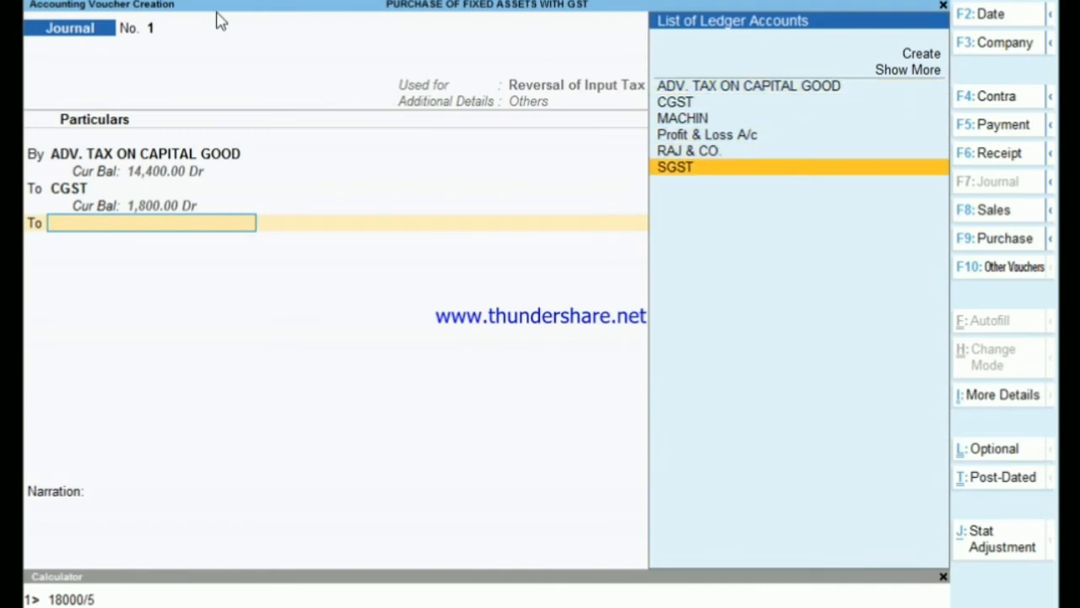
key(Return)
key(Return)
key(Return)
key(Return)
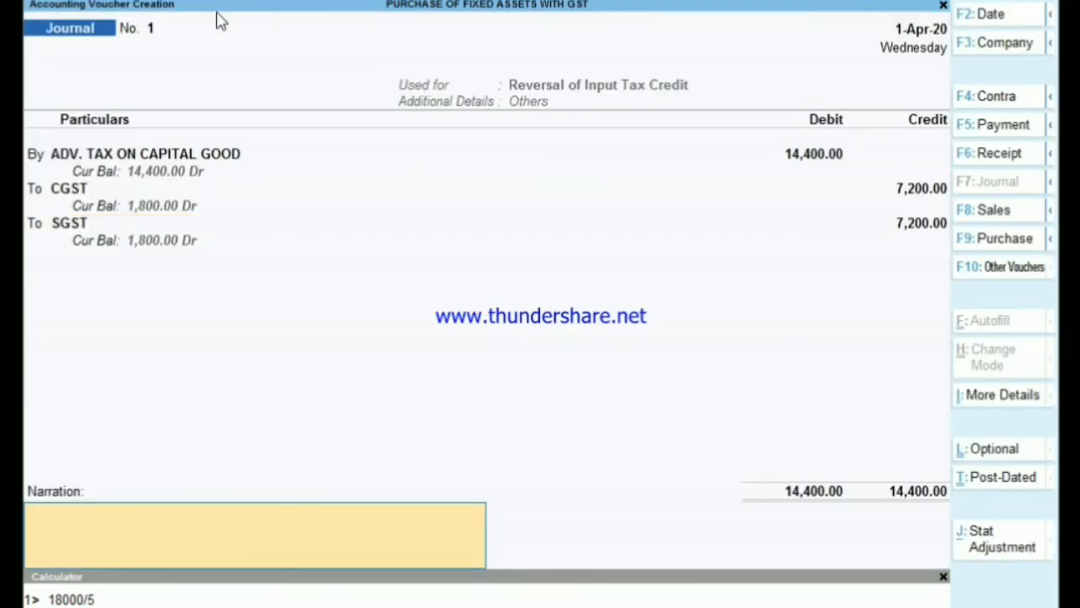
key(Return)
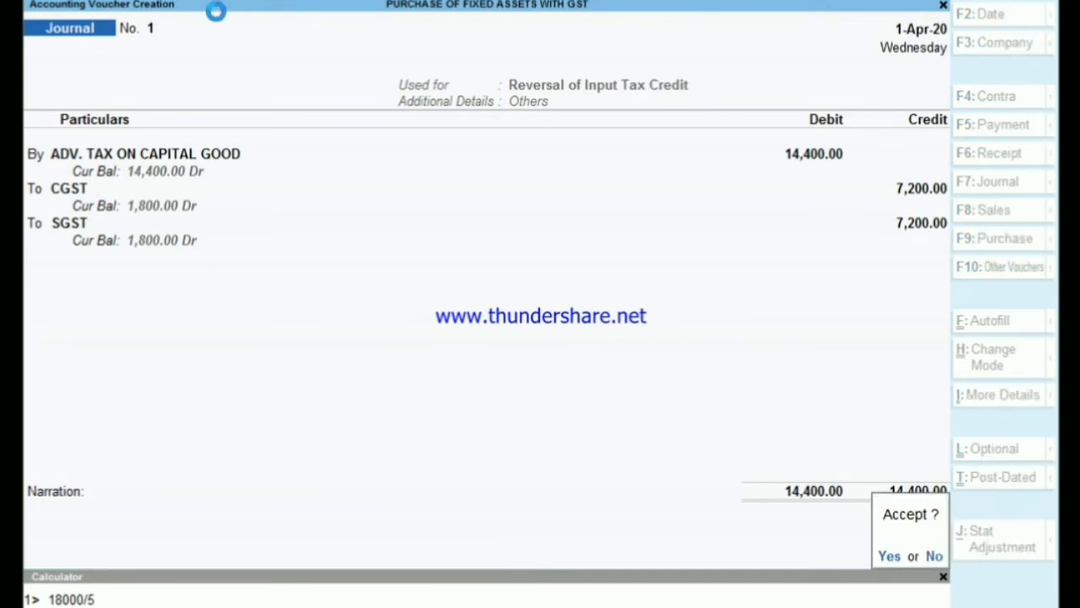
key(Return)
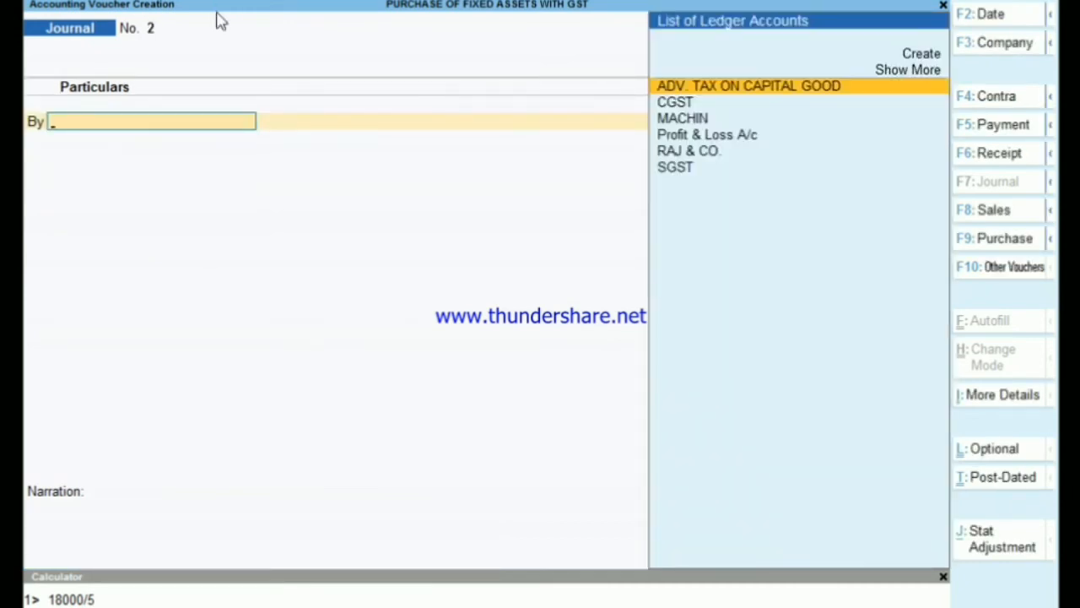
- Examine the Duties & Taxes and Current Assets lines in the balance sheet, and leave the report
key(Escape)
key(Down)
key(Down)
key(Down)
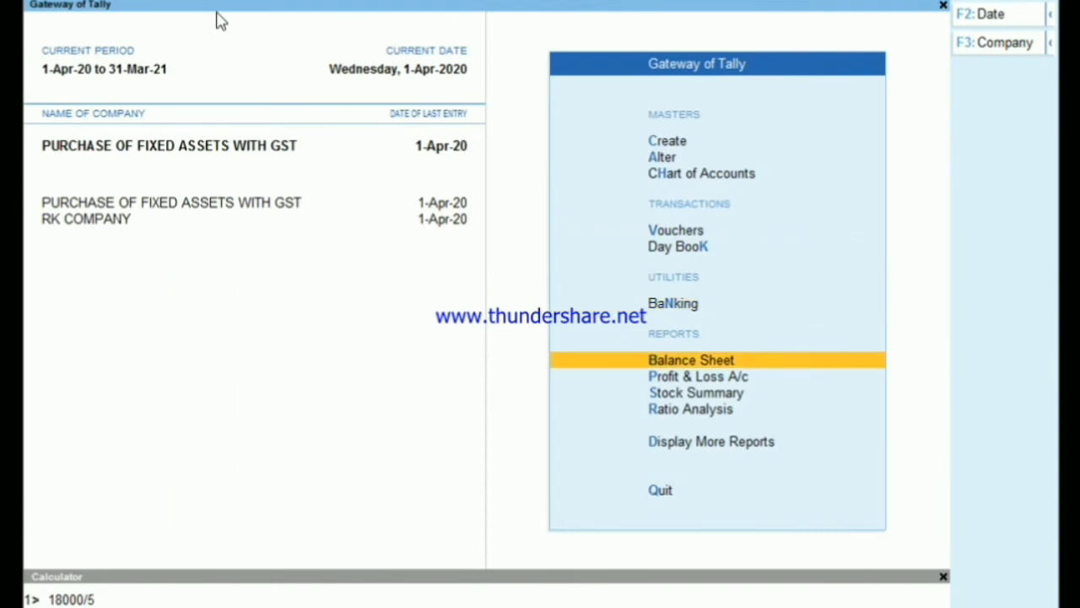
key(Return)
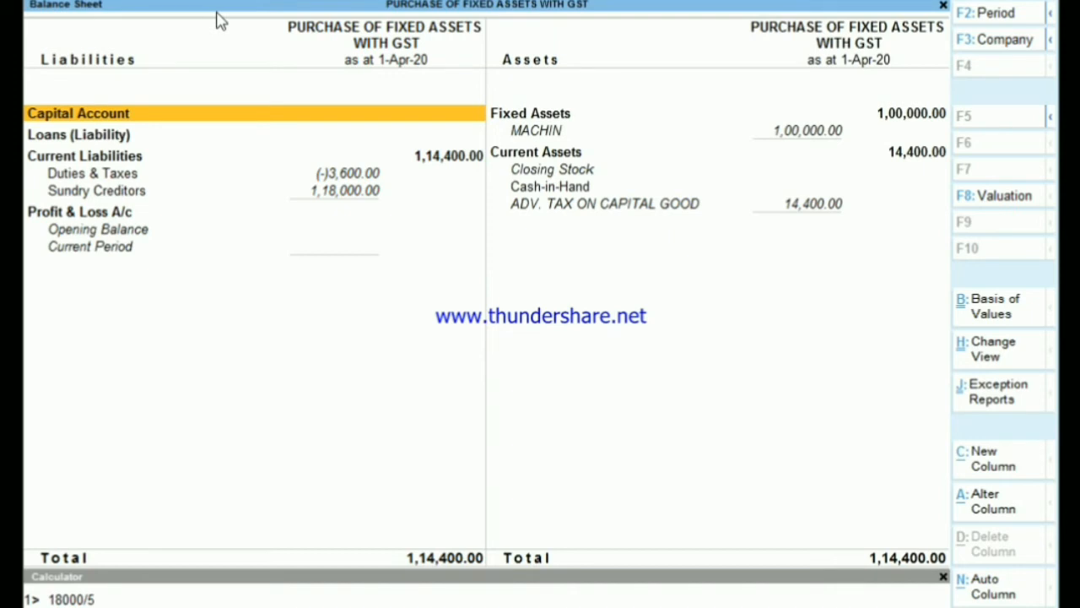
key(Escape)
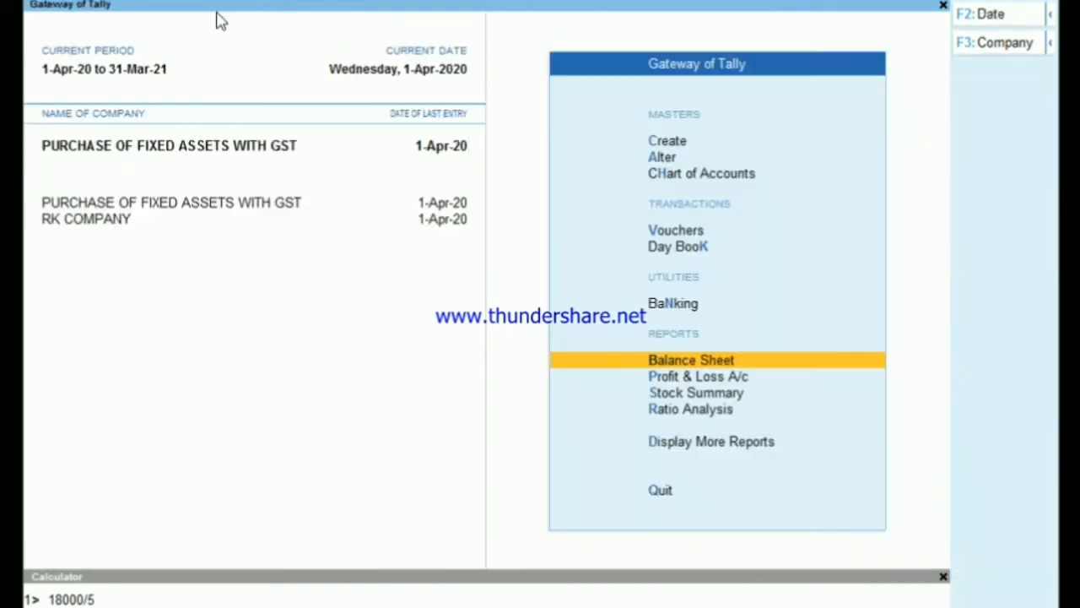
- Open the GSTR-2 return from the GST reports
key(Down)
key(Down)
key(Down)
key(Down)
key(Return)
key(Down)
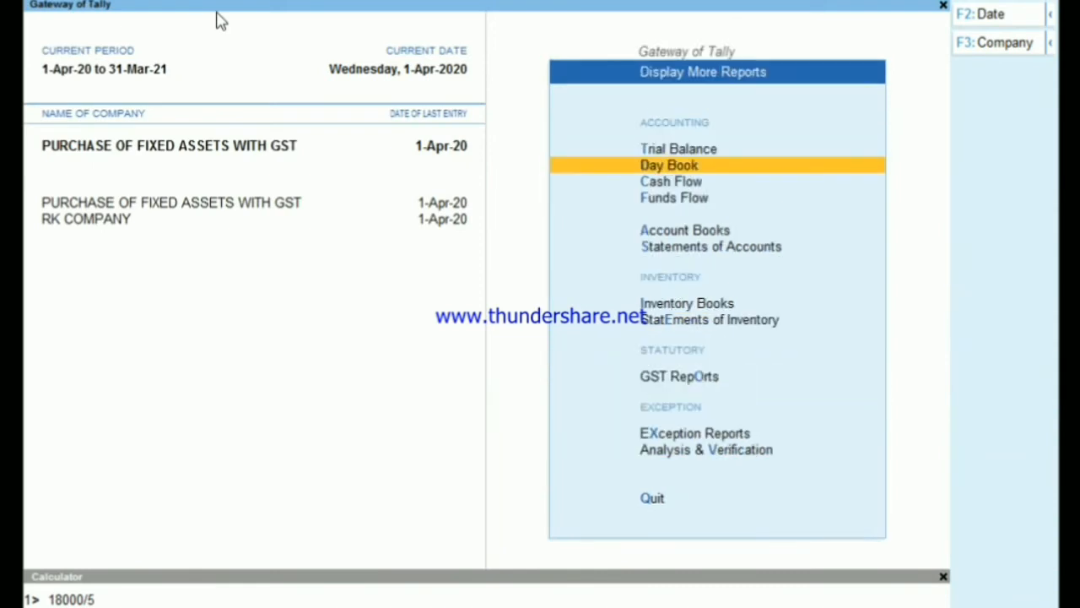
key(Down)
key(Down)
key(Down)
key(Down)
key(Down)
key(Down)
key(Down)
key(Return)
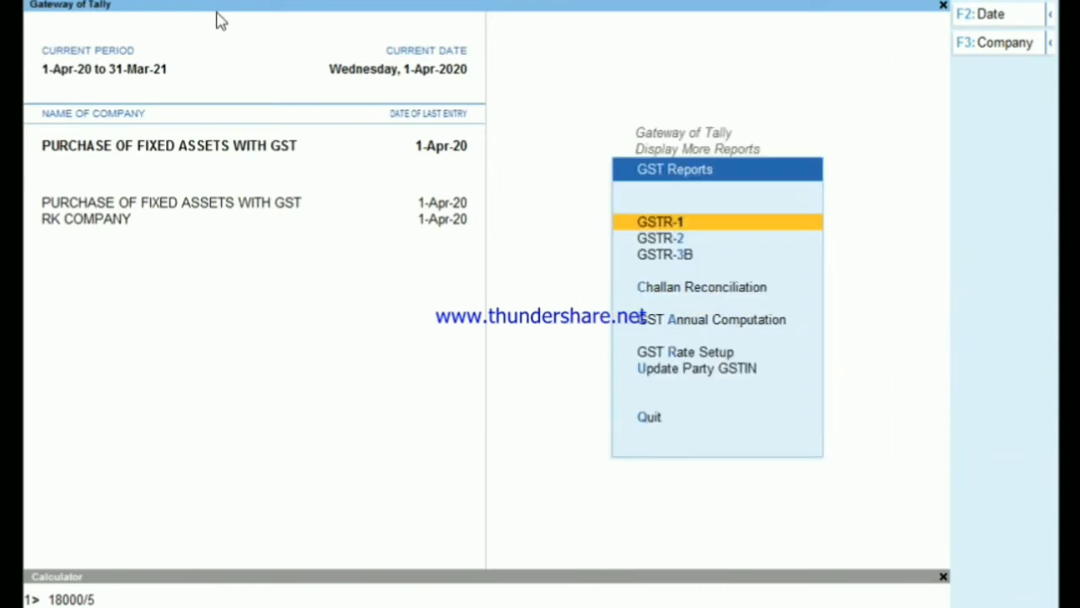
key(Down)
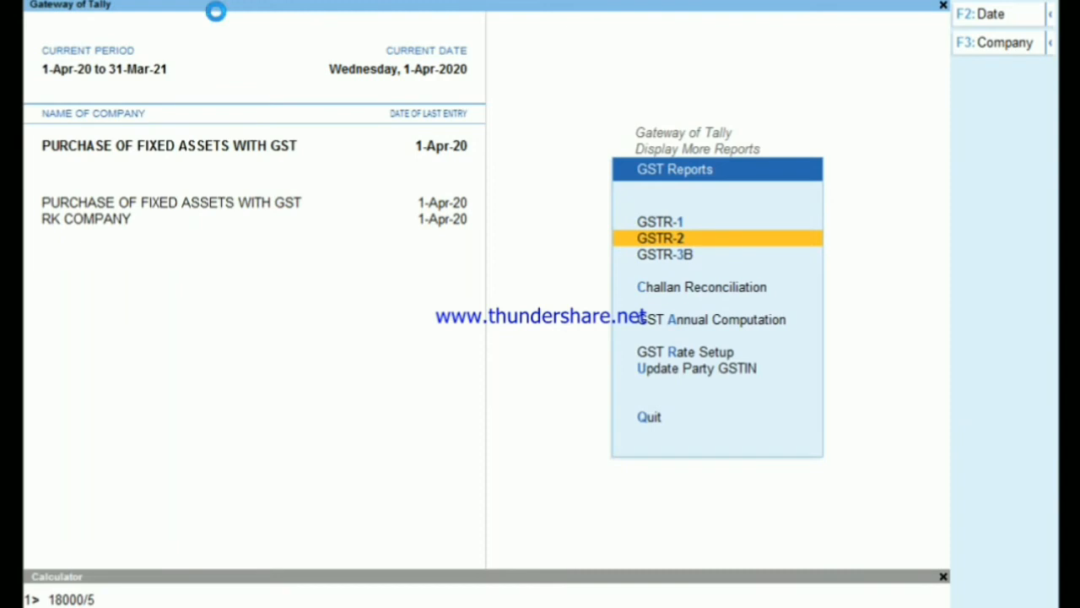
key(Return)
- Examine the ITC Reversal/Reclaim summary line in GSTR-2, expand the report to detailed form, and leave the GST reports
key(Down)
key(Down)
key(Down)
key(Down)
key(Down)
key(Down)
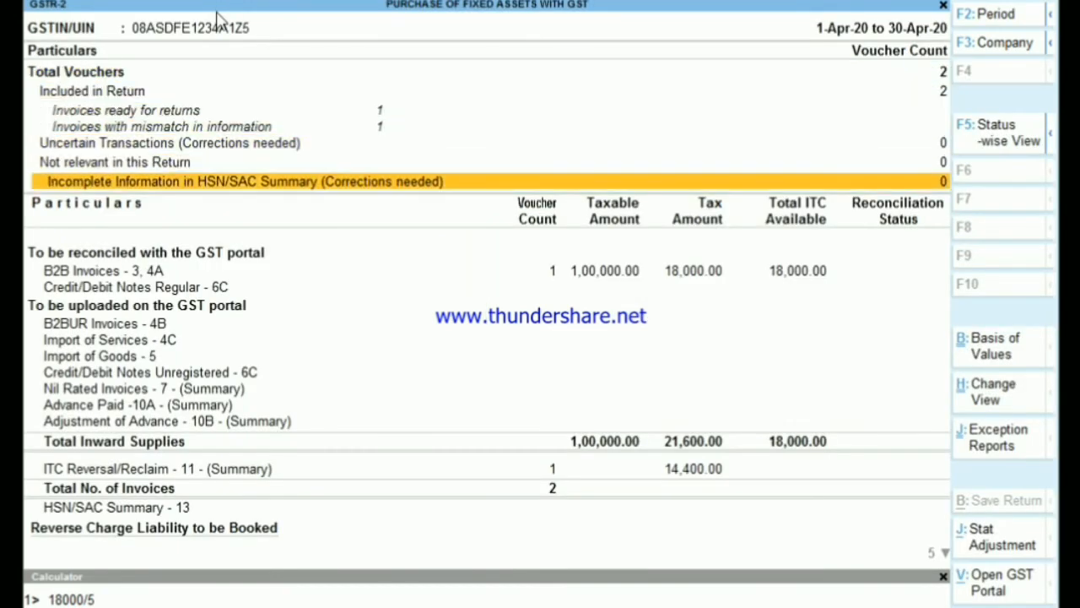
key(Down)
key(Down)
key(Down)
key(Down)
key(Down)
key(Down)
key(Down)
key(Down)
key(Down)
key(Down)
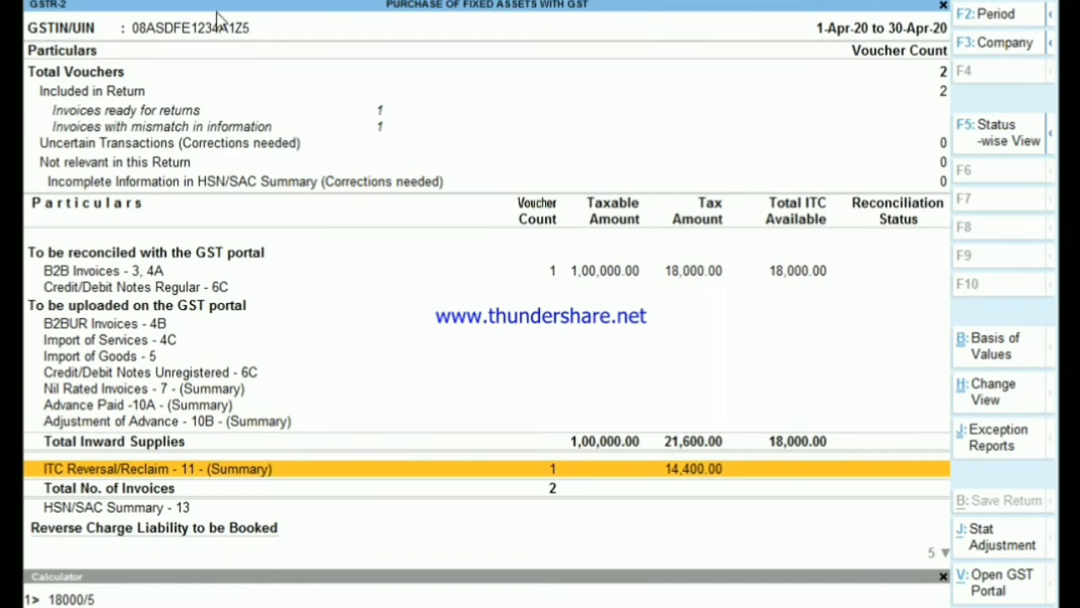
key(alt+F5)
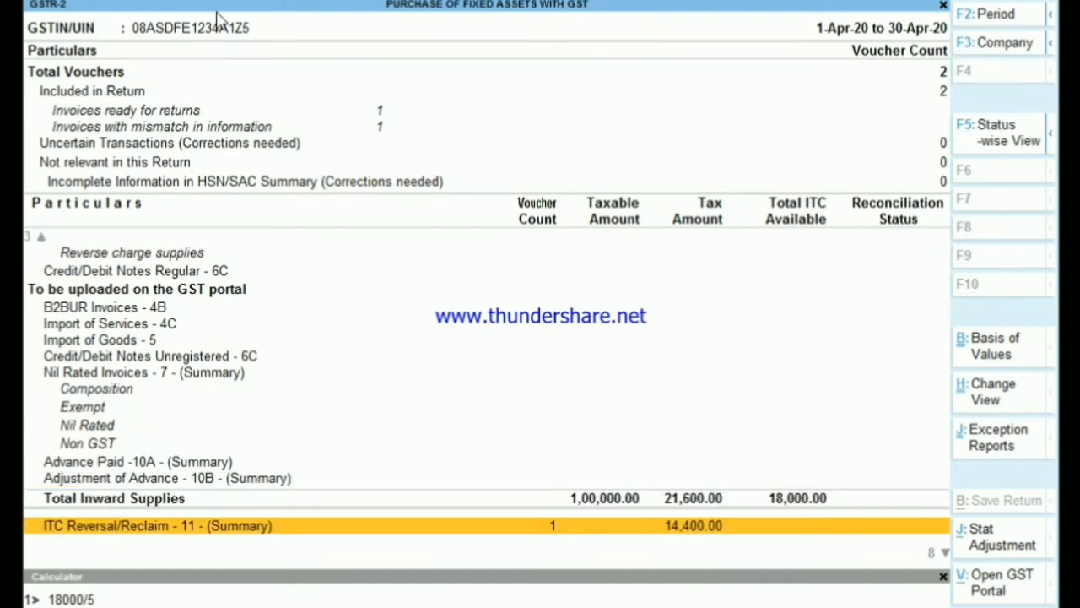
key(Escape)
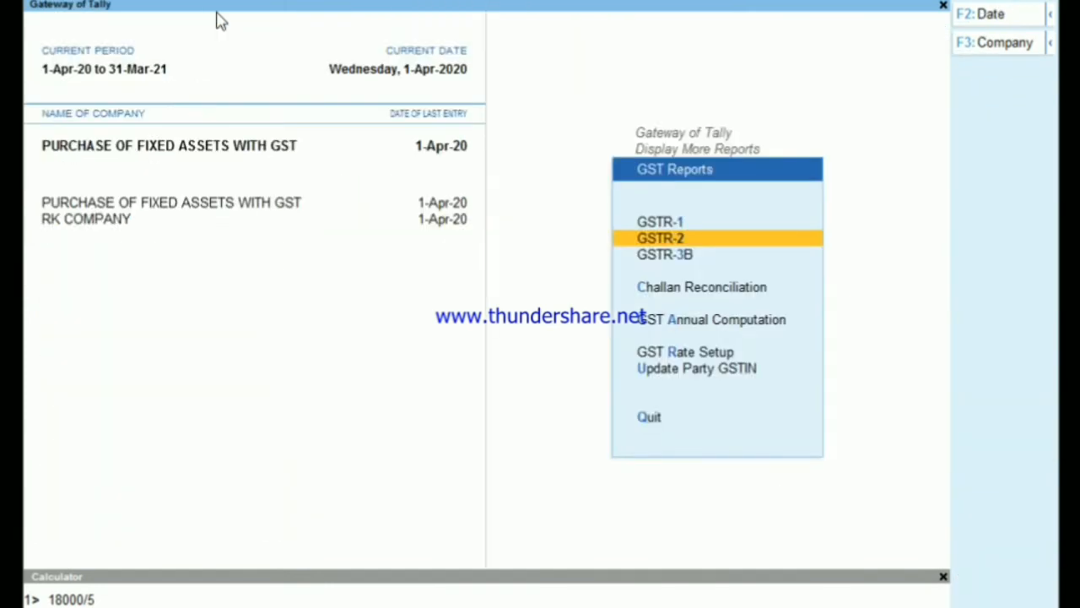
key(Escape)
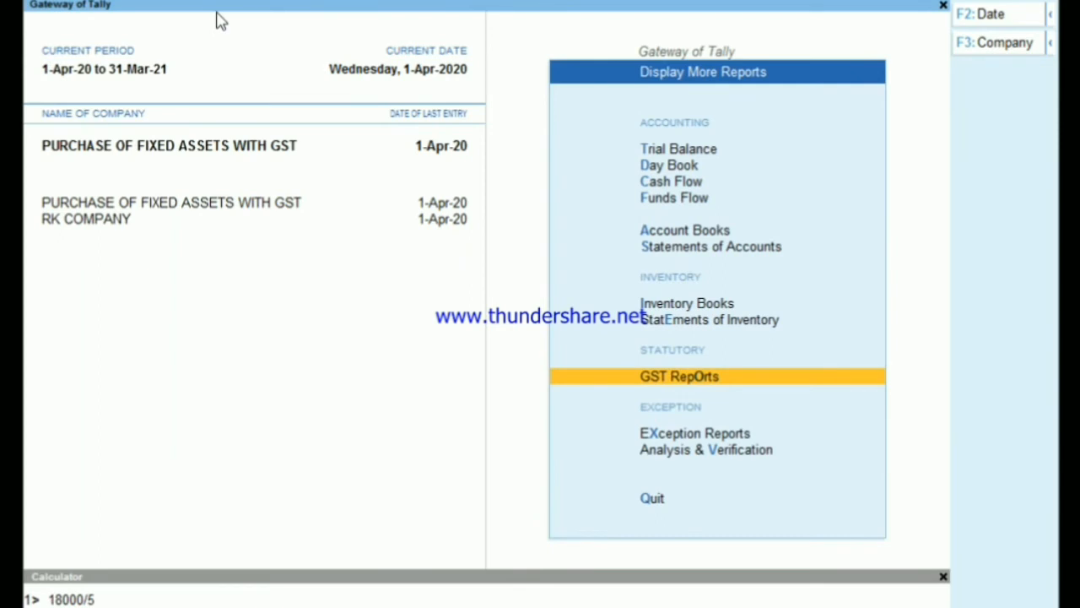
- Return to voucher entry and start a new Payment voucher
key(Up)
key(Up)
key(Up)
key(Escape)
key(Up)
key(Up)
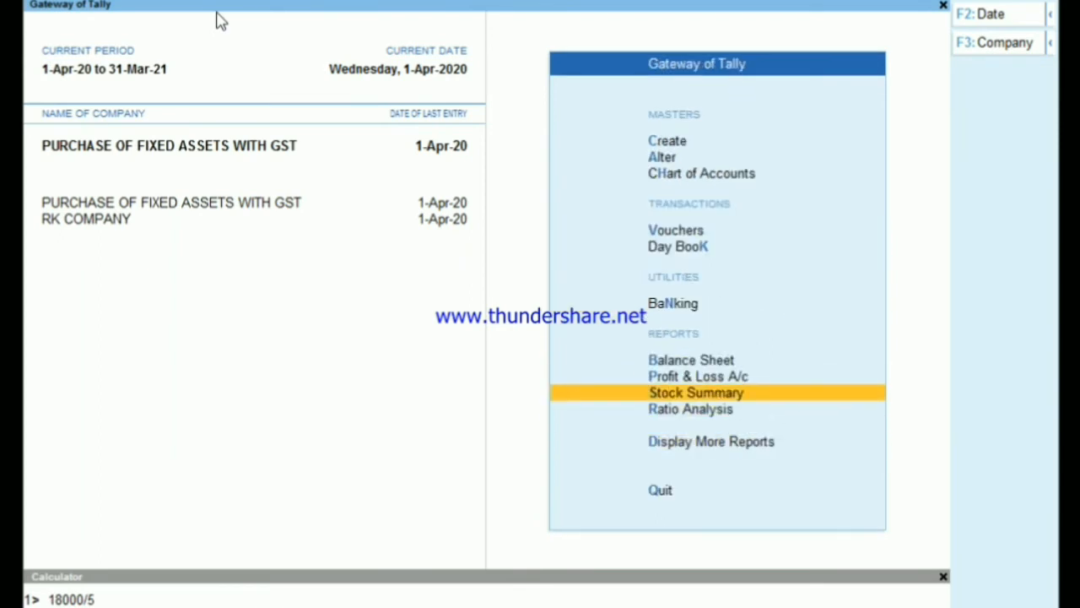
key(Up)
key(Up)
key(Up)
key(Up)
key(Up)
key(Return)
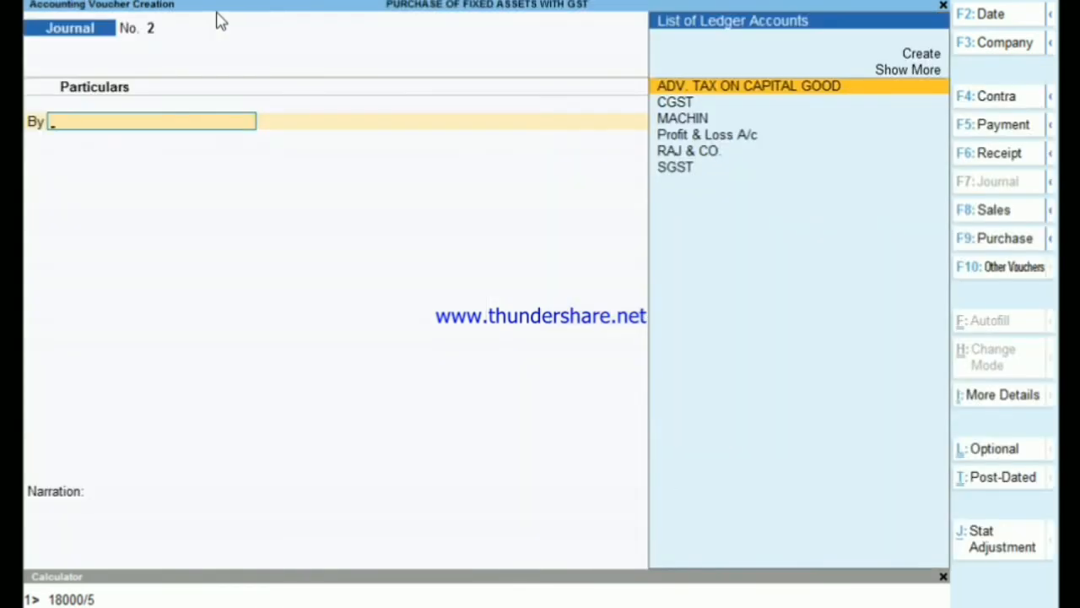
key(F5)
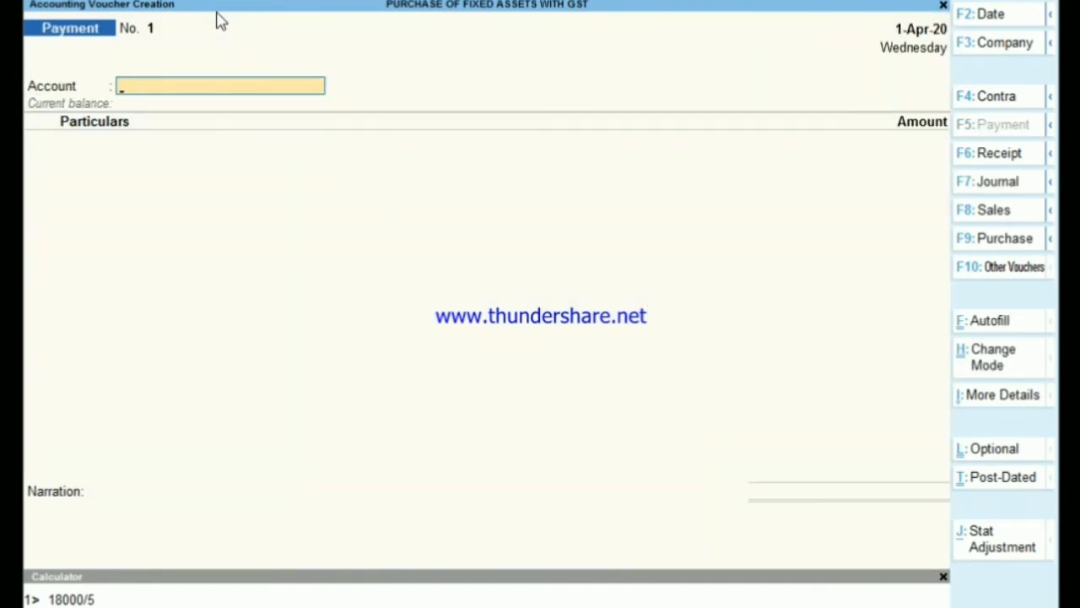
- Start a Sales voucher with the individual customer's ledger as the party account, leaving the dispatch and party details at their defaults
key(F8)
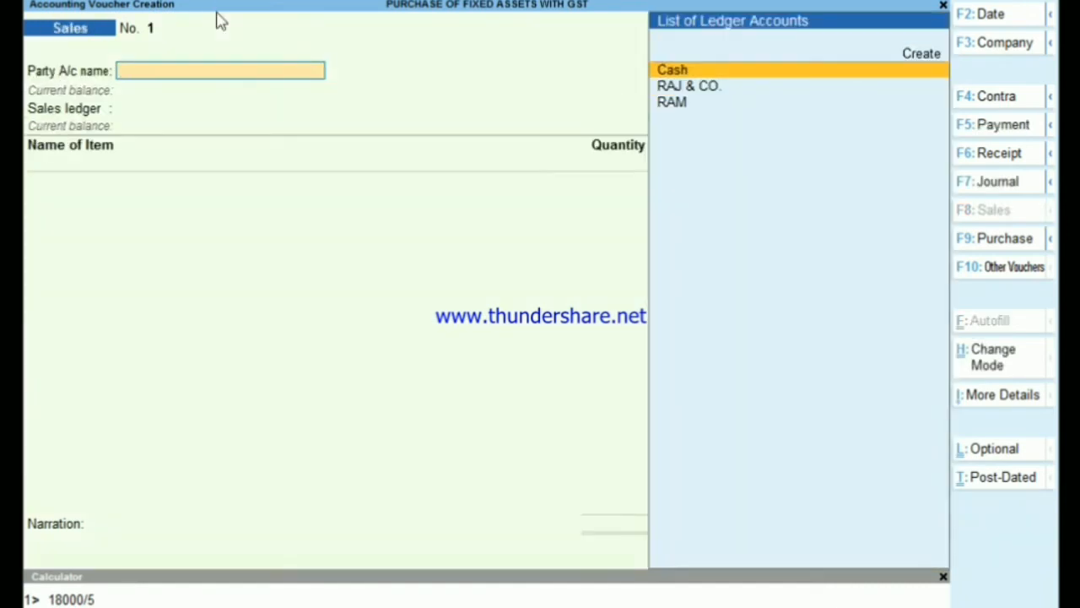
key(Down)
key(Down)
key(Return)
key(Return)
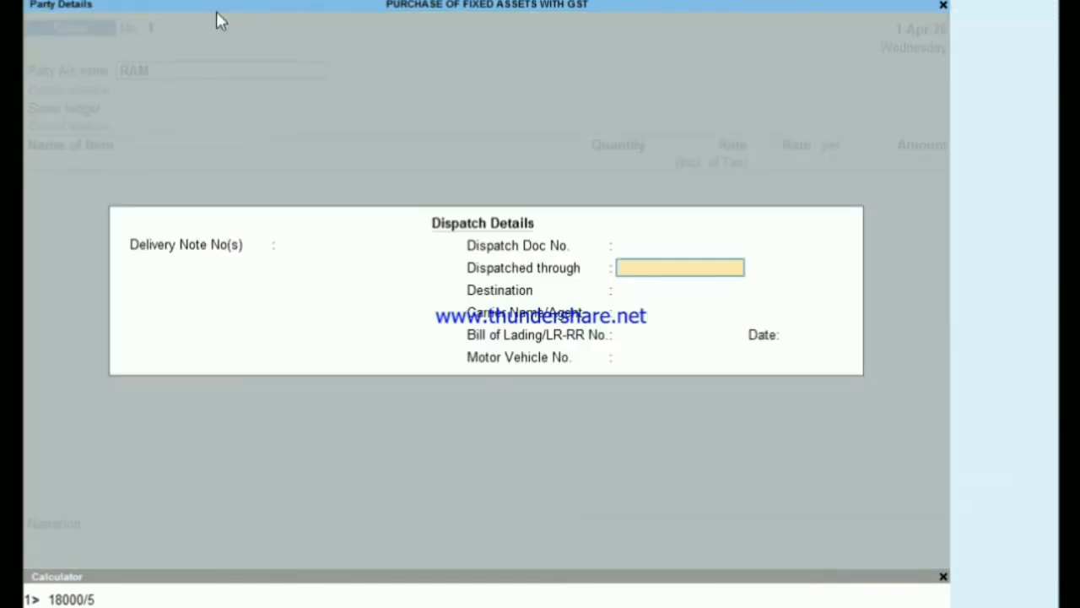
key(ctrl+a)
key(ctrl+a)
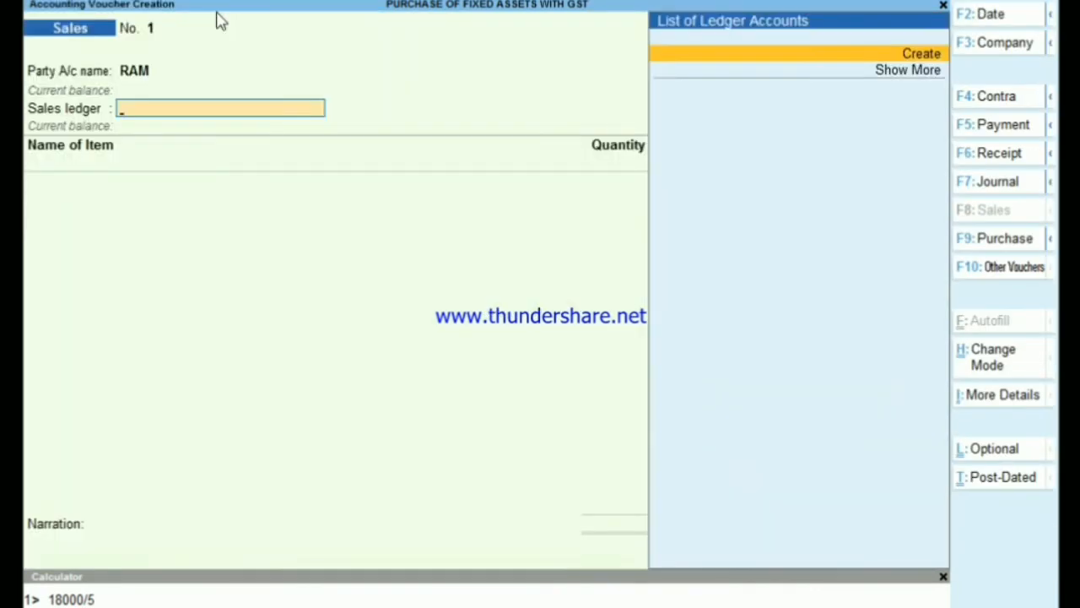
- Create a SALES ledger under Sales Accounts with ledger type Not Applicable, GST applicable and type of supply Goods
key(Return)
text(SALES)
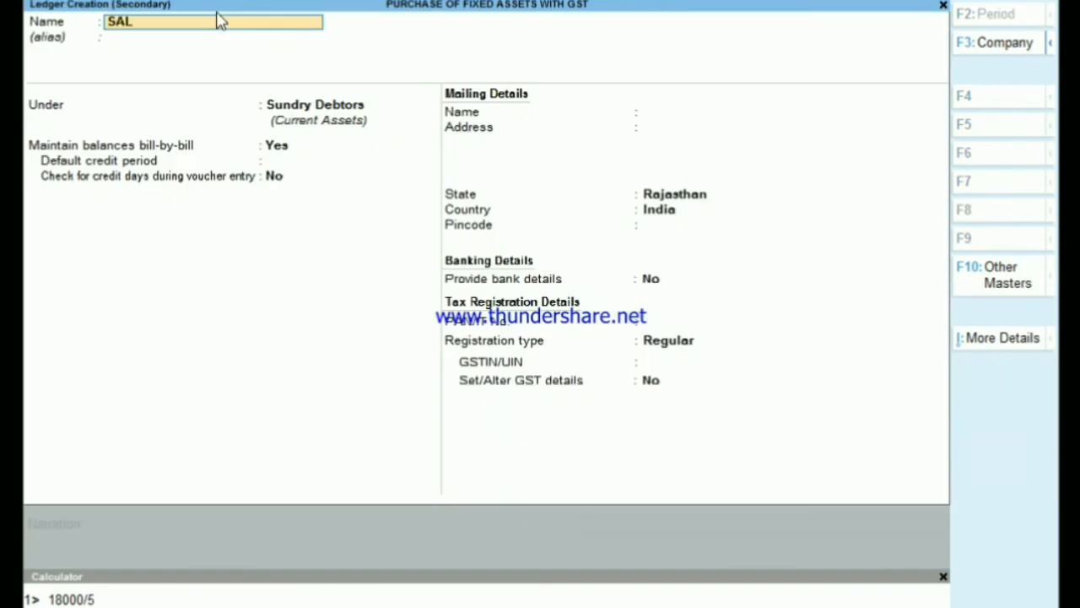
key(Return)
key(Return)
text(Sa)
key(Return)
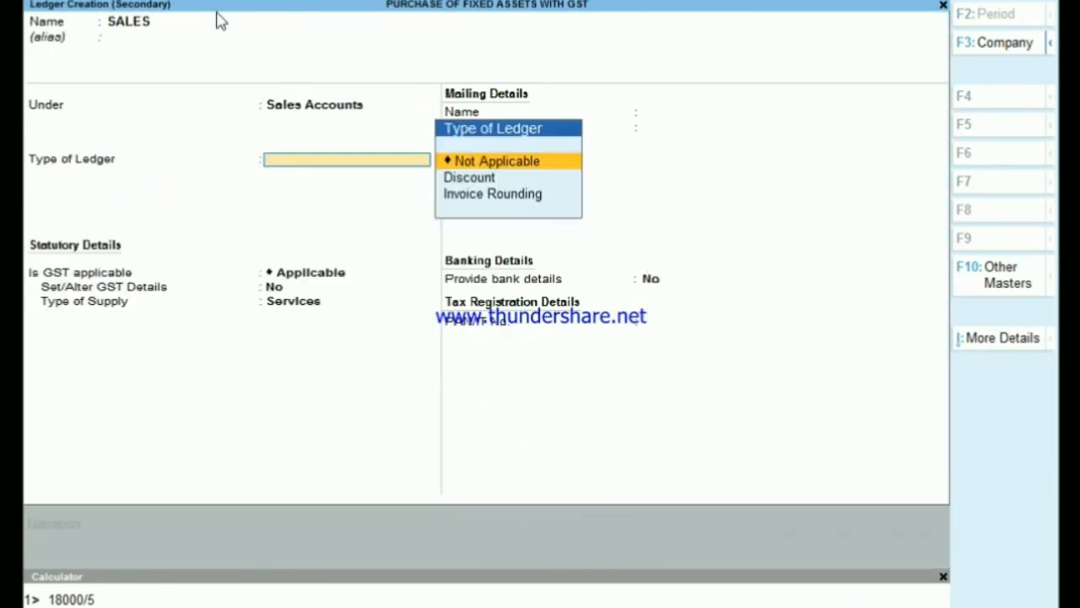
key(Return)
key(Return)
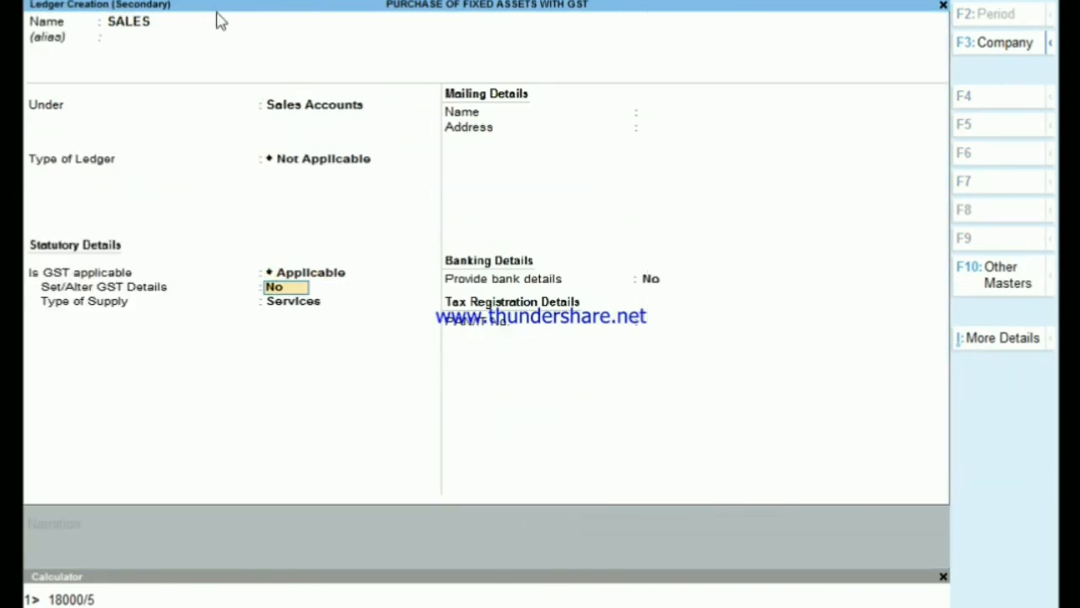
key(Return)
text(g)
key(Return)
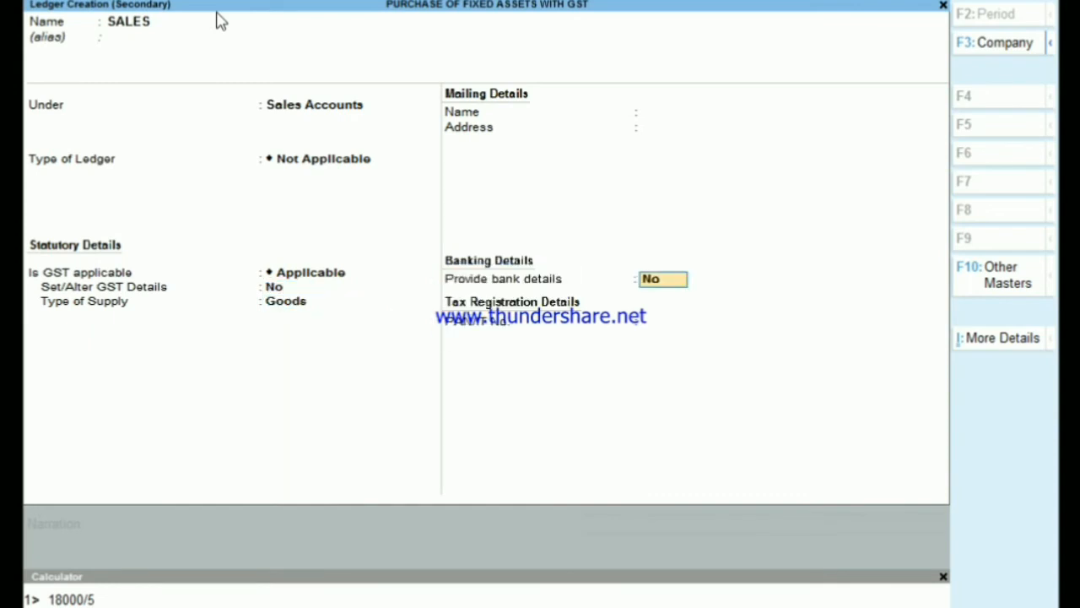
key(Return)
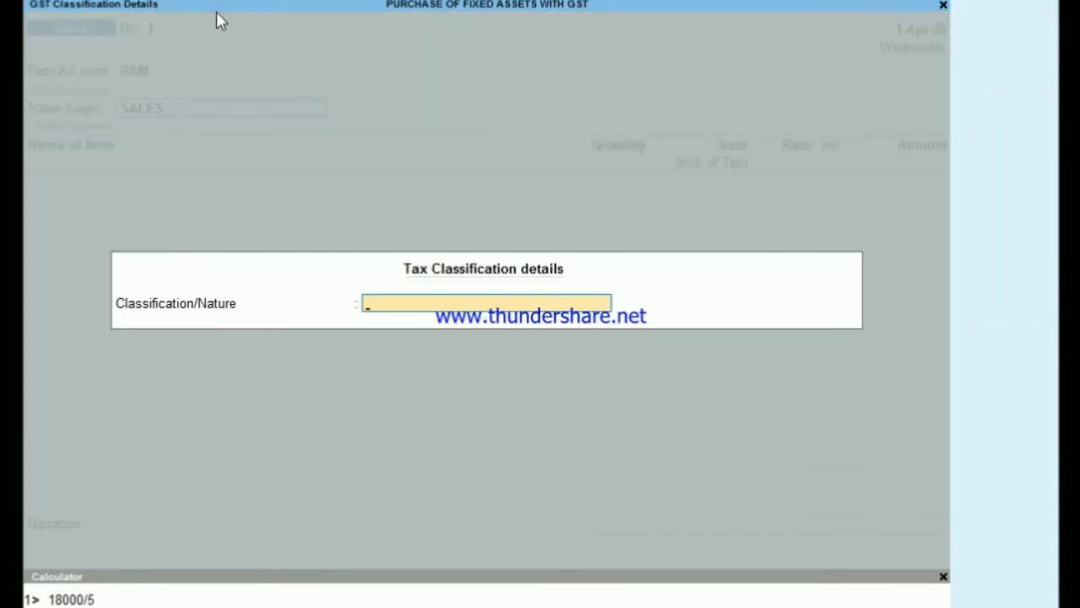
- Set the sale's tax classification to Sales Taxable
text(SALE)
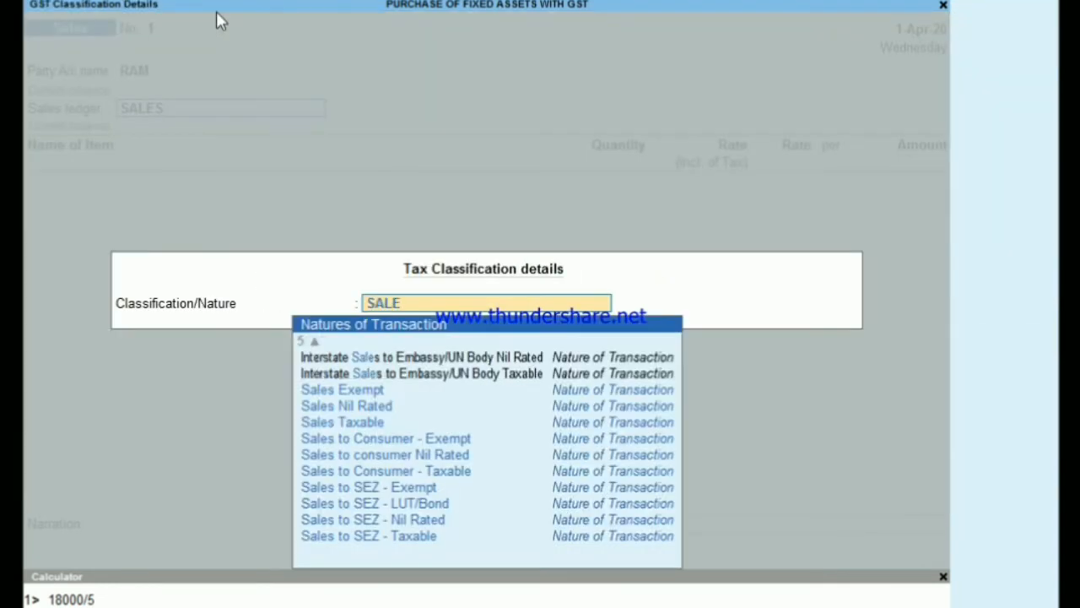
key(Down)
key(Down)
key(Down)
key(Down)
key(Return)
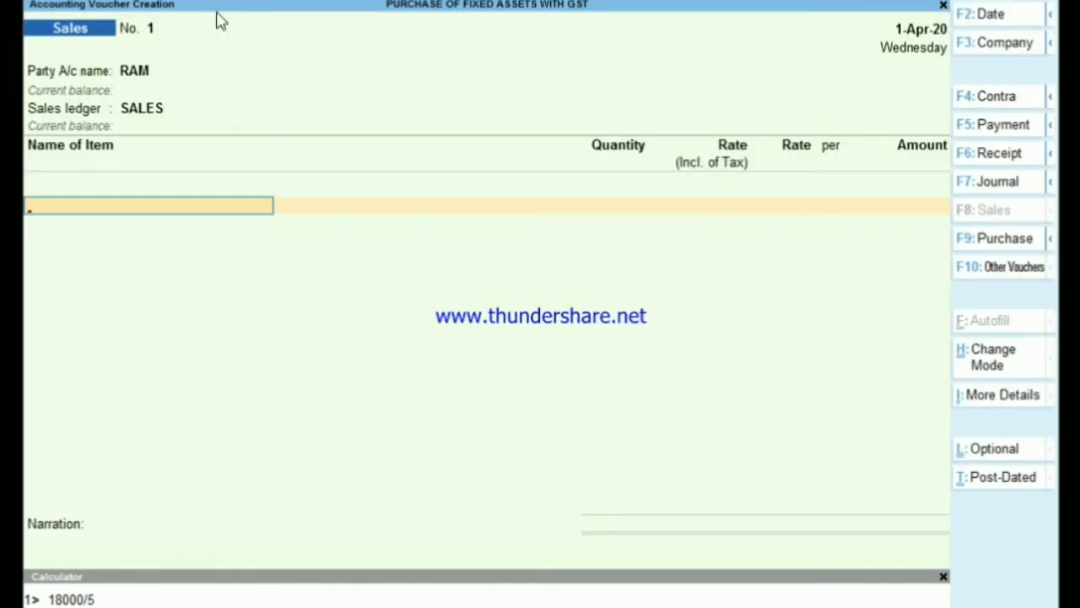
- Begin creating a stock item named MOBILES under the Primary group for the sales voucher
key(alt+c)
text(MOBILES)
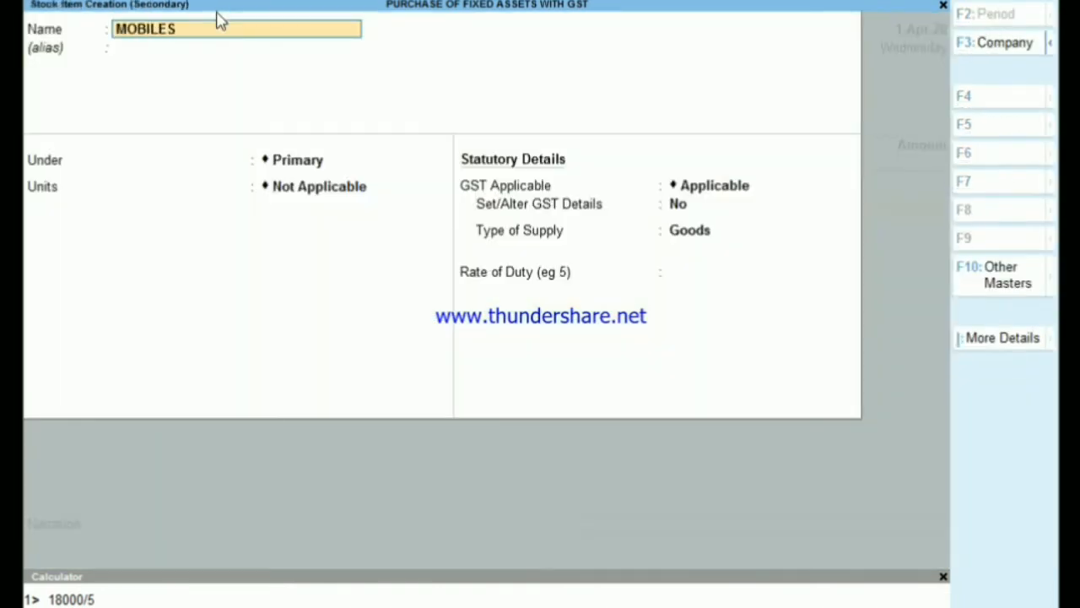
key(Return)
key(Return)
- Create a simple unit with symbol NOS and quantity code NOS-NUMBERS, and assign it to the MOBILES item
key(alt+c)
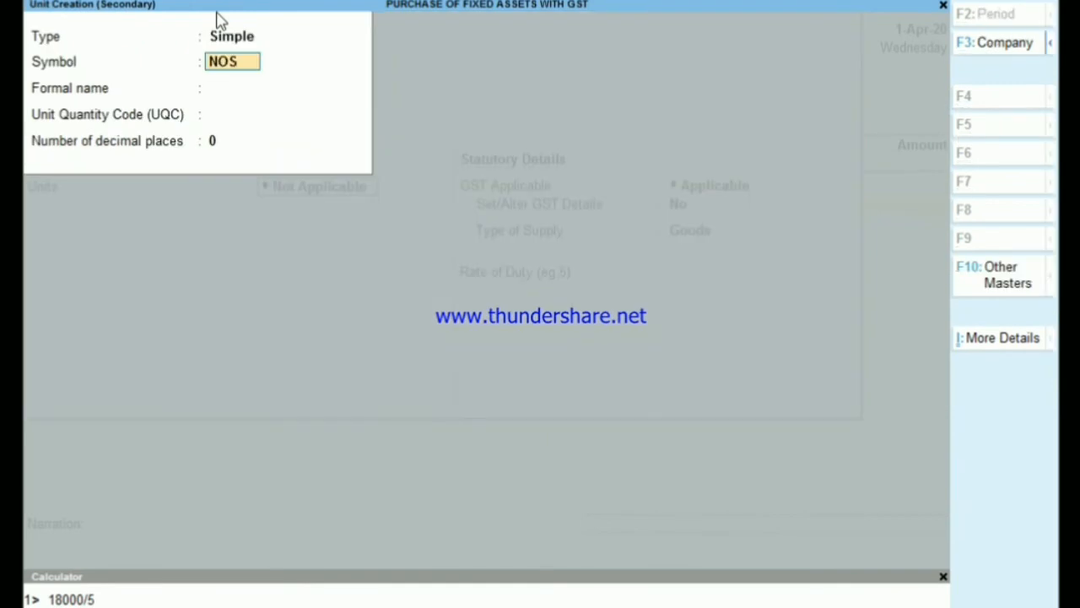
key(Return)
key(Return)
text(NO)
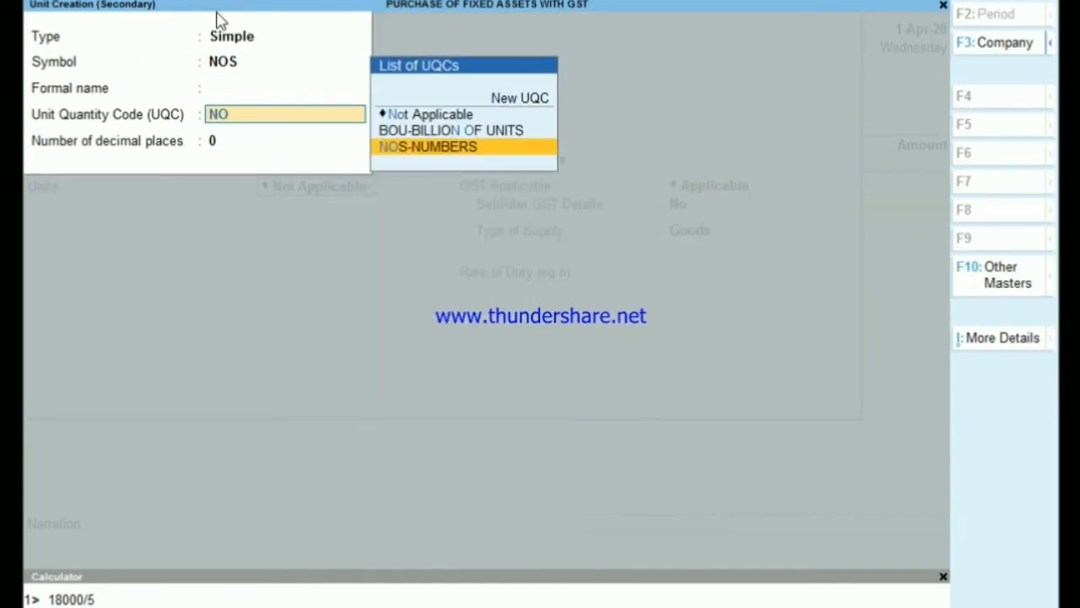
key(Return)
key(Return)
key(Return)
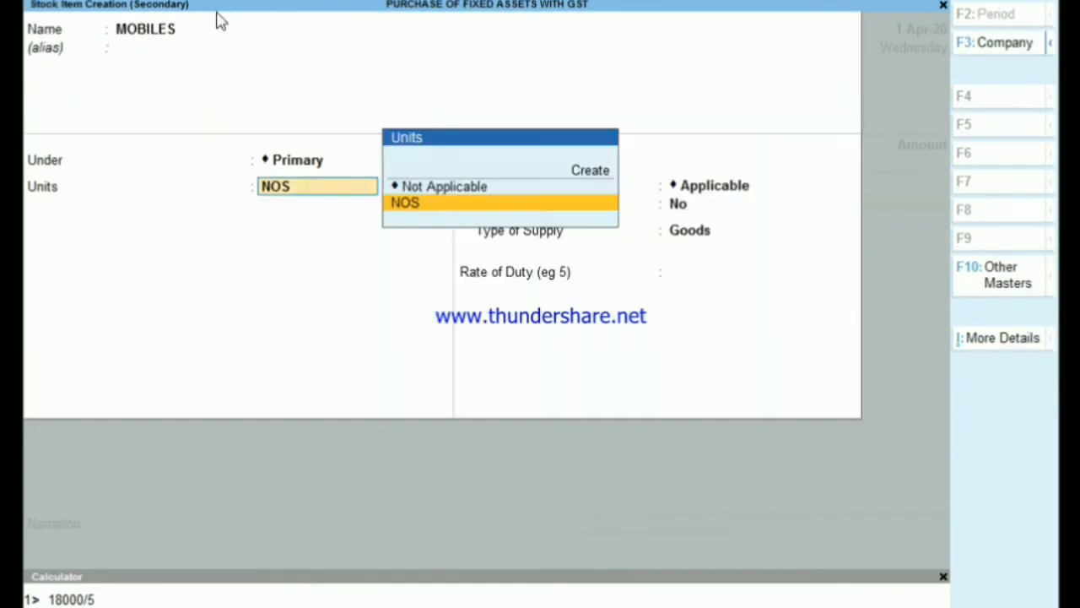
key(Return)
- Set the MOBILES item's GST details to Taxable with 18% integrated tax, keep the supply type Goods, and save the item
key(Return)
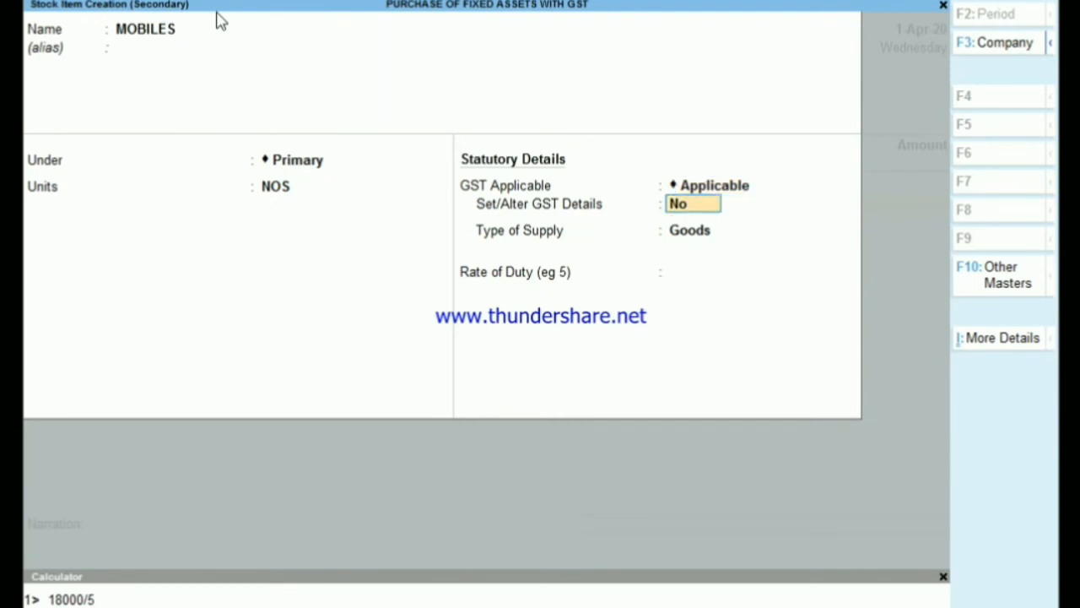
key(y)
key(Return)
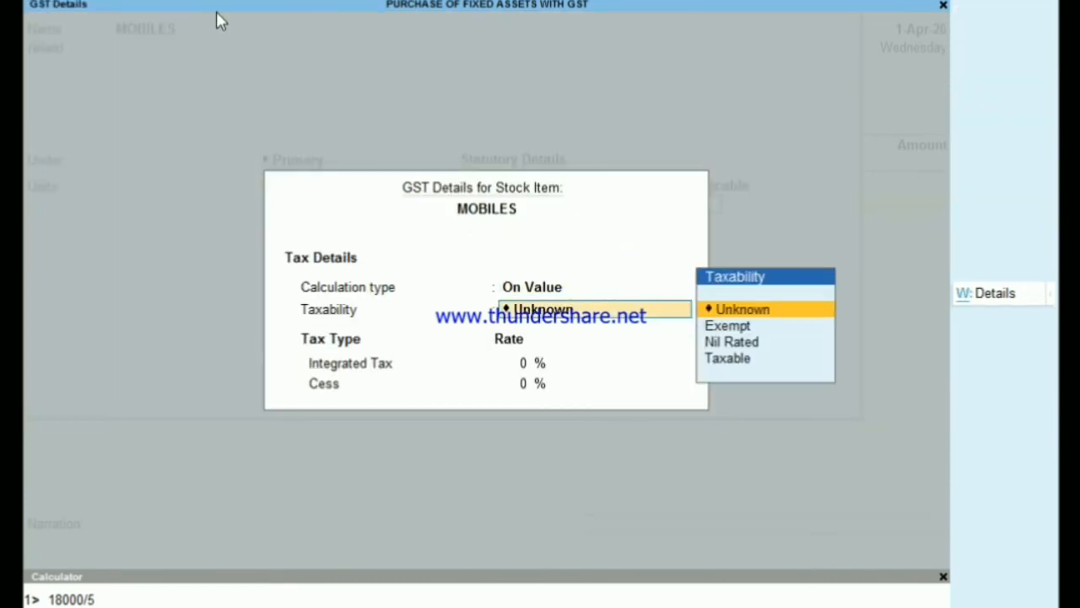
key(Down)
key(Down)
key(Return)
text(18)
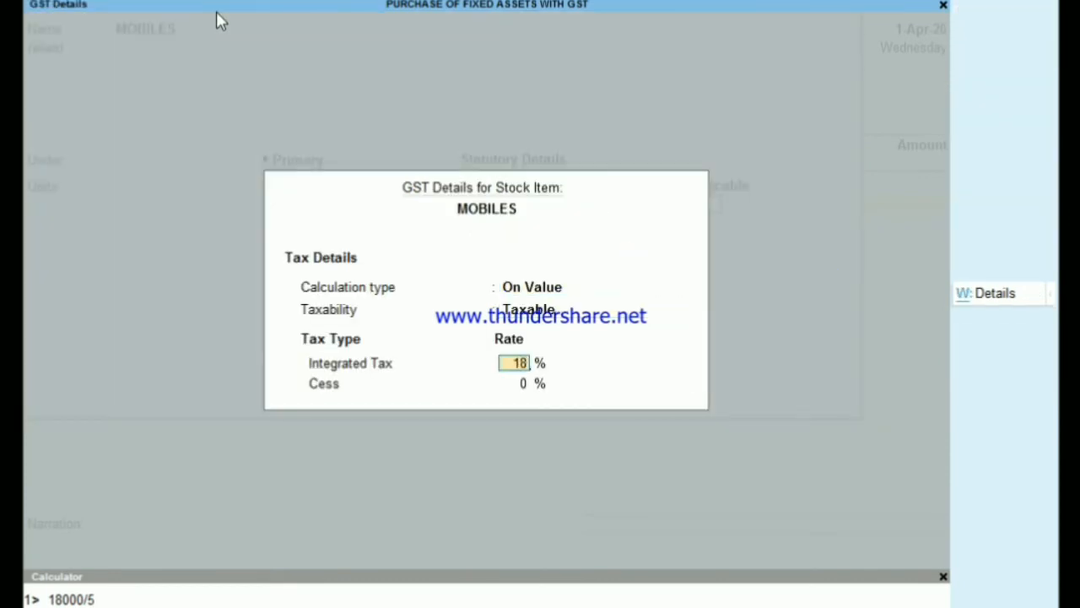
key(Return)
key(Return)
key(Return)
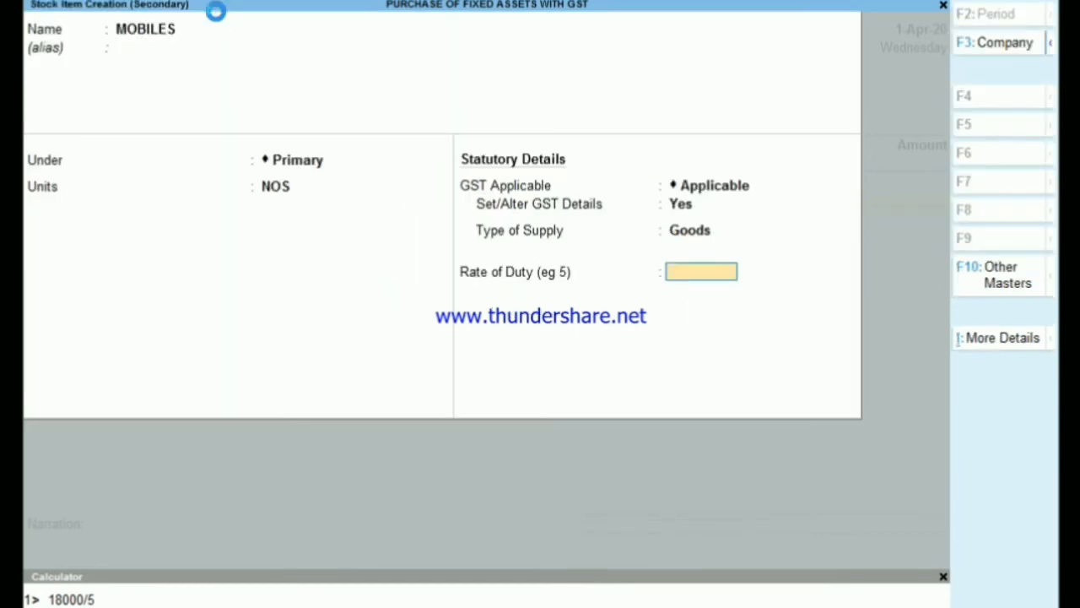
key(Return)
key(y)
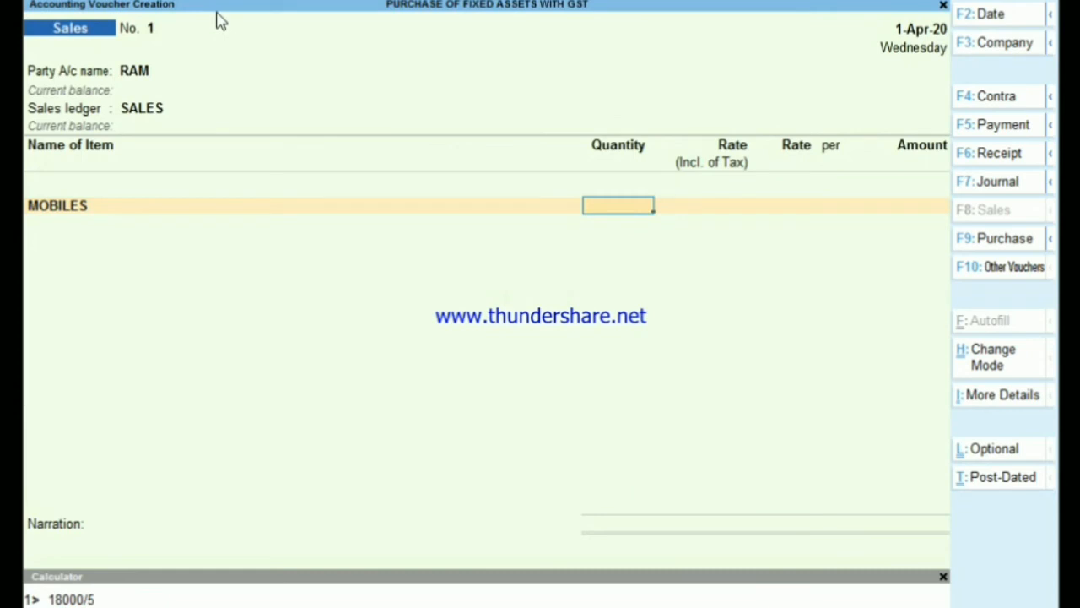
- Enter a quantity of 10 NOS of MOBILES at a tax-exclusive rate of 7,000 each
text(10)
key(Return)
key(Return)
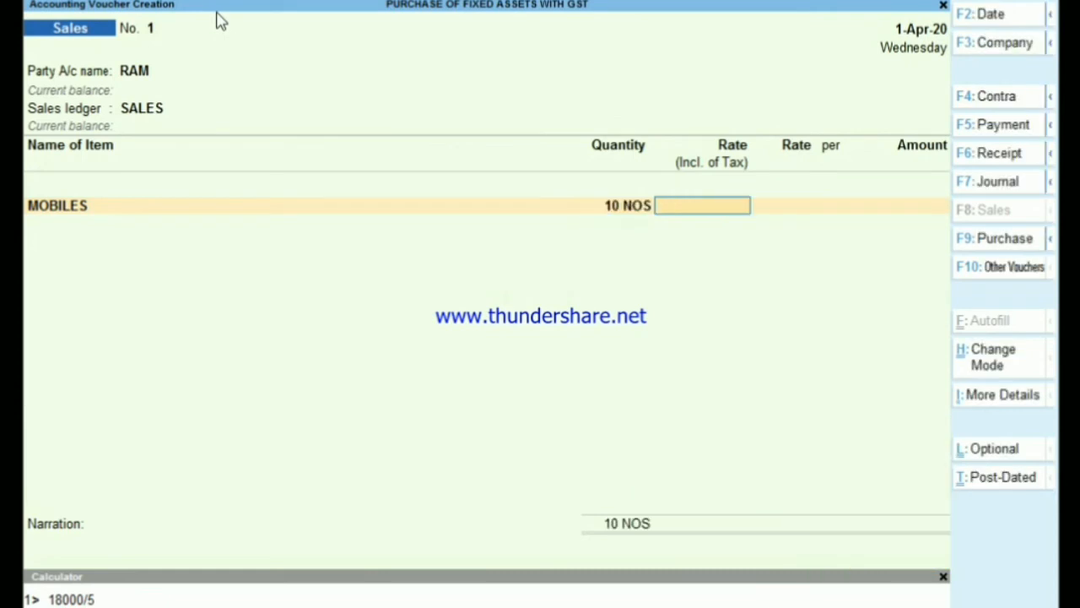
key(Return)
text(7000)
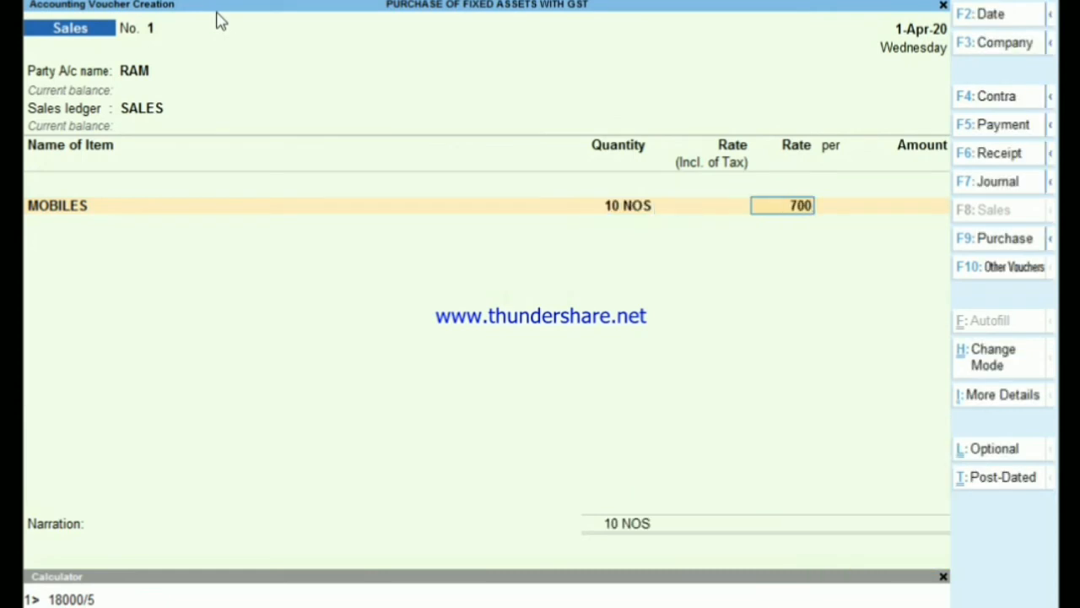
key(Return)
key(Return)
key(Return)
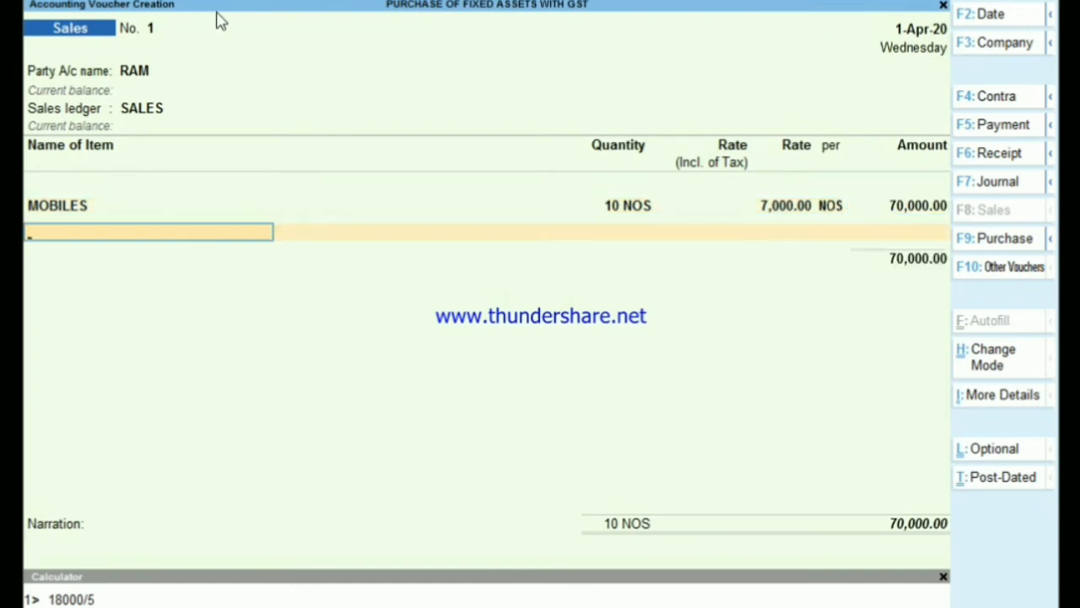
- End the item list and add the CGST and SGST ledgers to the sales voucher
text(C)
key(BackSpace)
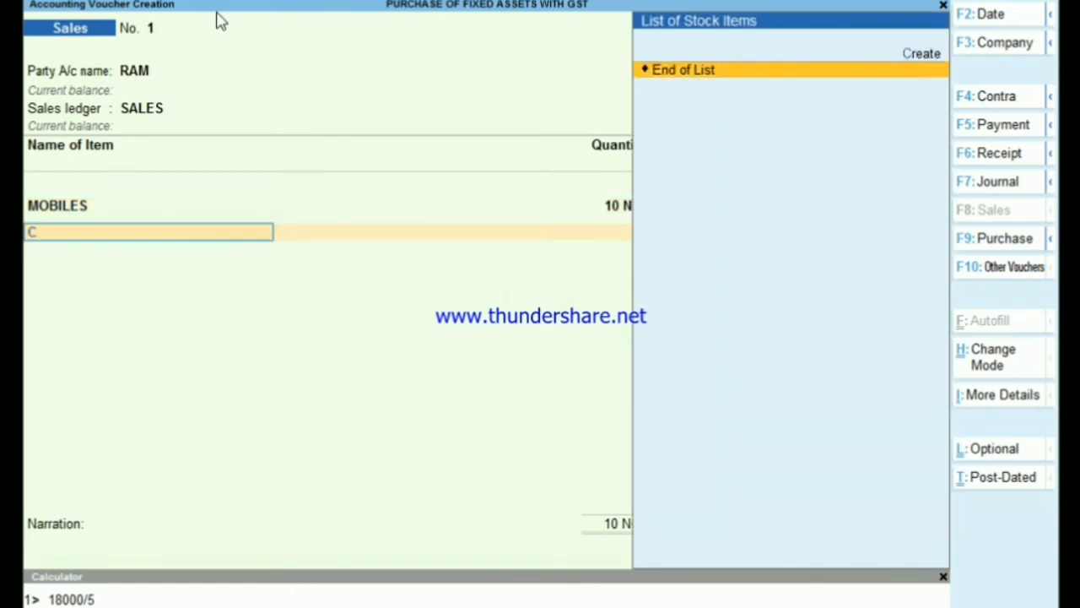
key(Return)
text(C)
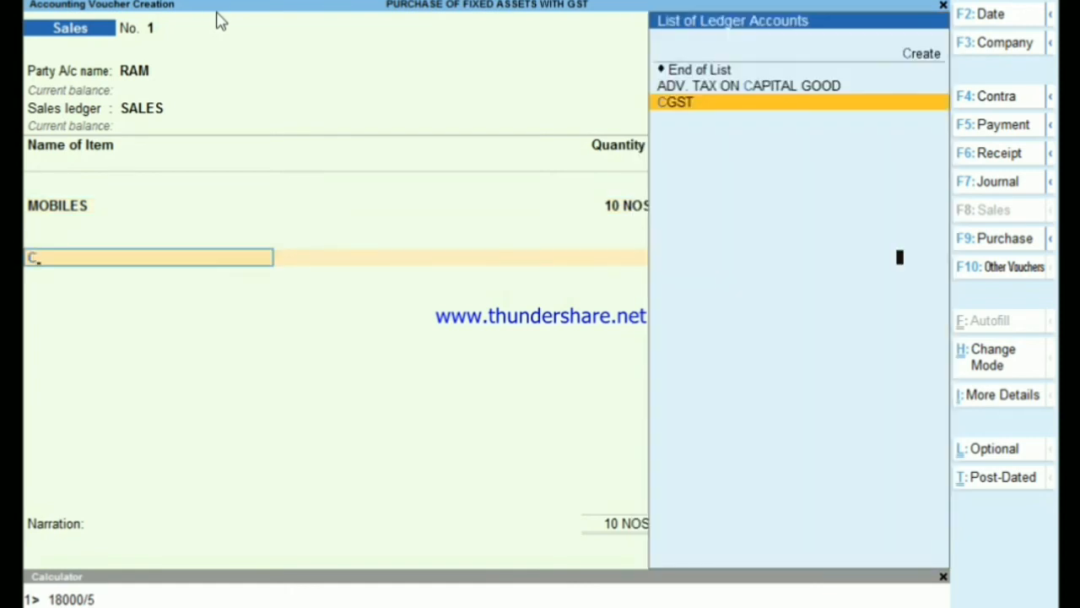
key(Return)
key(Return)
text(S)
key(Down)
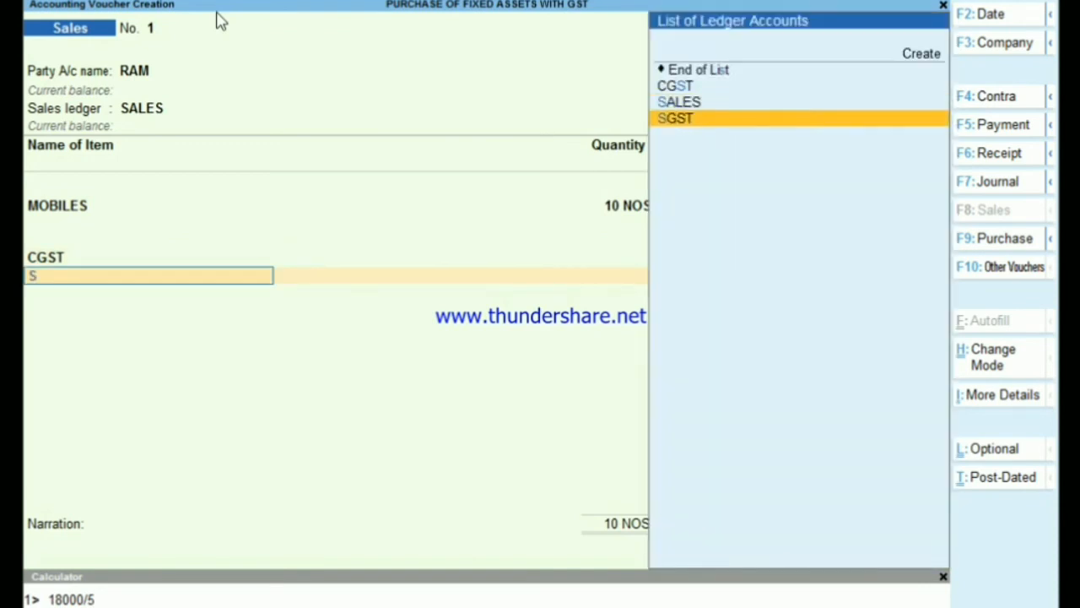
key(Return)
- Record the full bill amount as a New Ref for the party and save the sales voucher
key(Return)
key(Return)
key(Return)
key(Return)
key(Return)
key(Return)
key(Return)
key(Return)
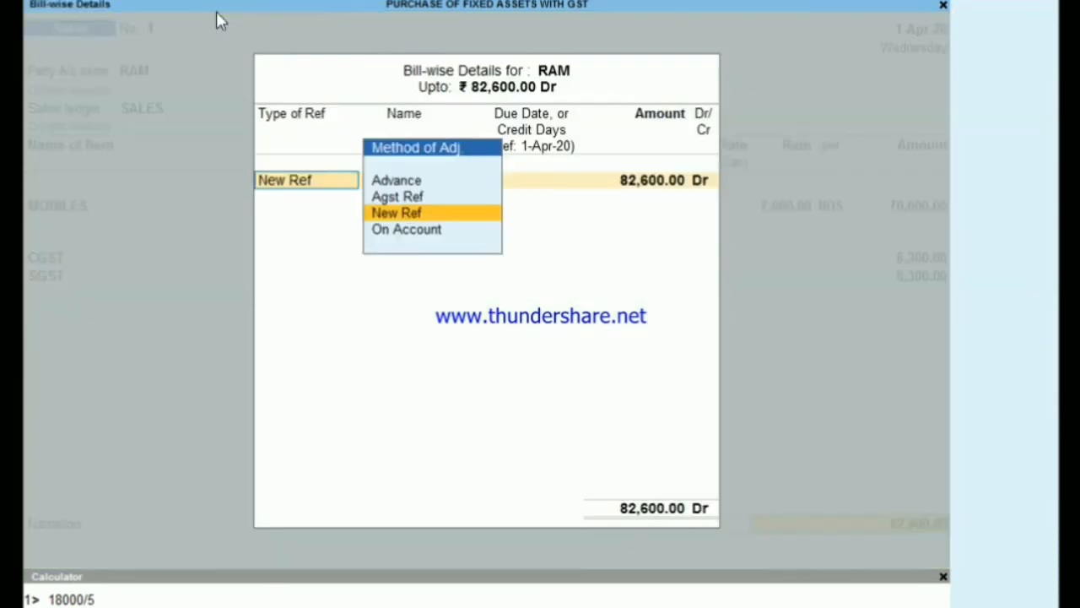
key(Return)
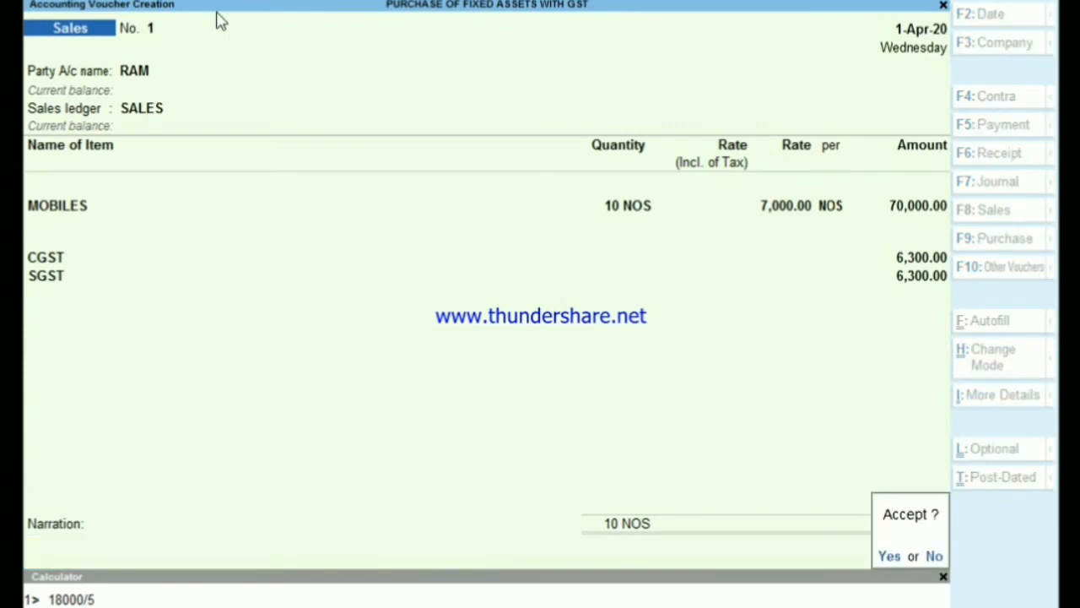
key(Return)
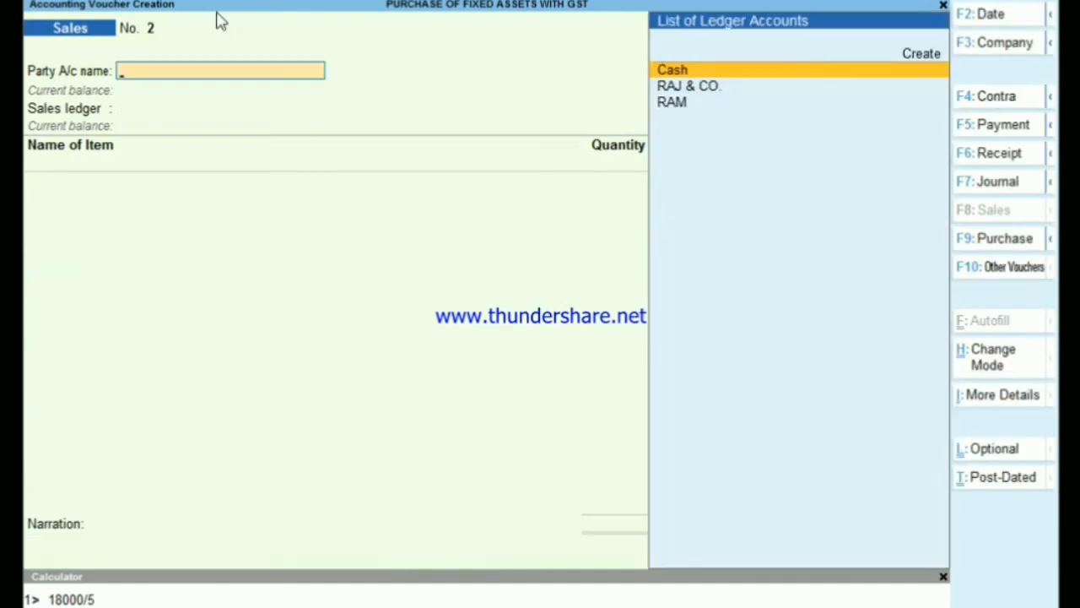
- Leave voucher entry and open the Trial Balance in detailed form
key(Escape)
key(Escape)
key(n)
key(Up)
key(Up)
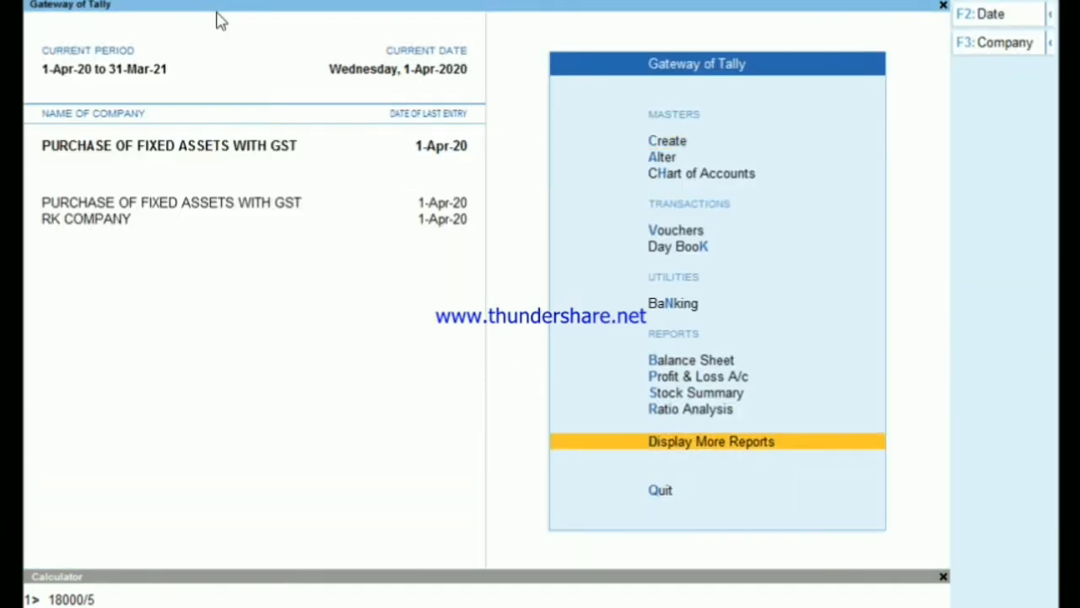
key(Return)
key(Return)
key(alt+F5)
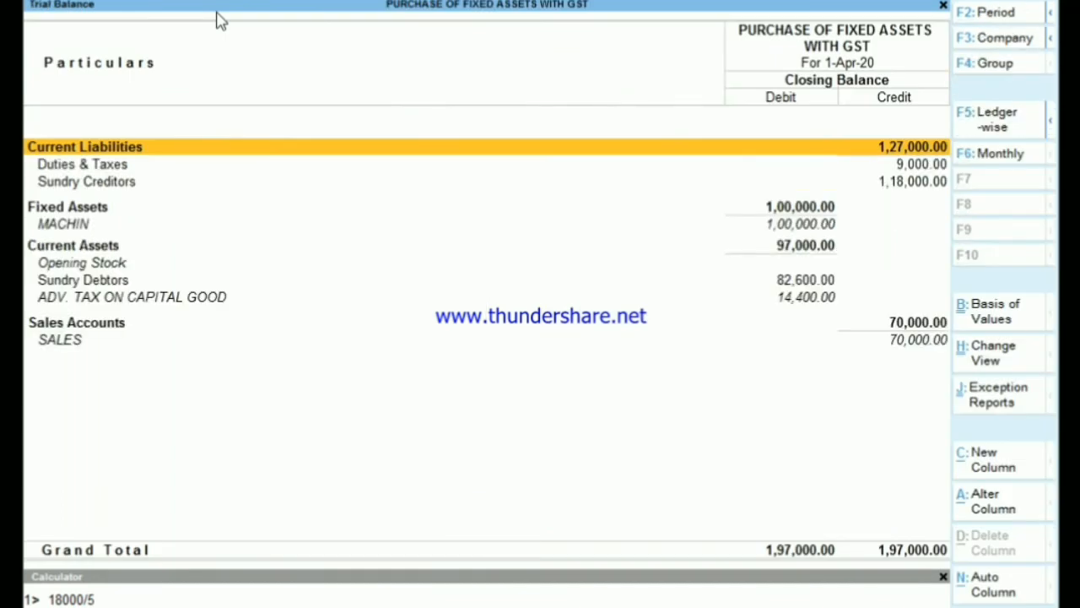
- Examine the Duties & Taxes line in the Trial Balance and return to the Gateway of Tally
key(Down)
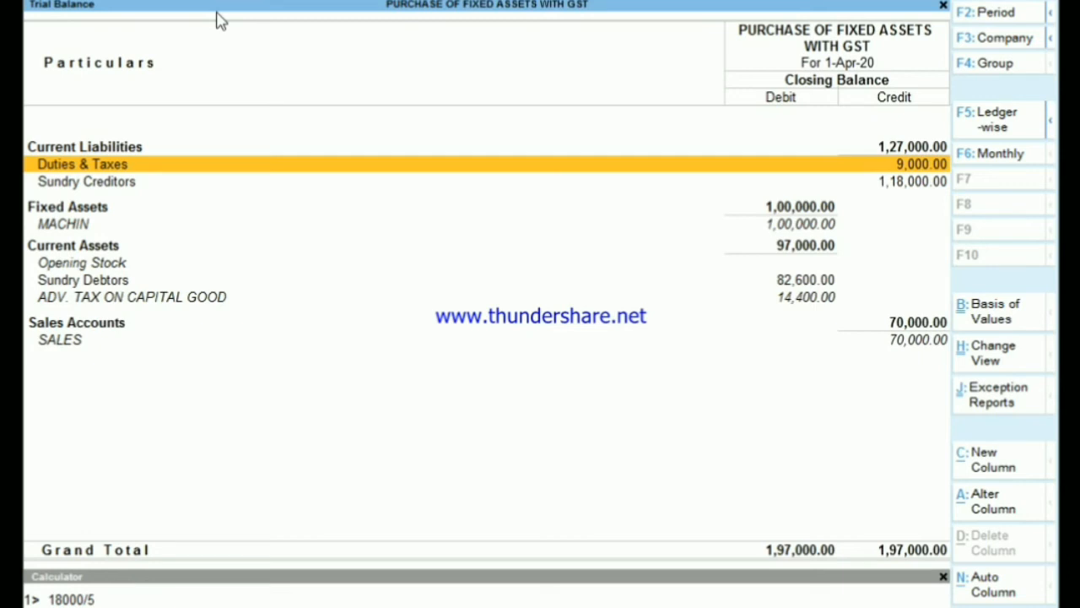
key(Escape)
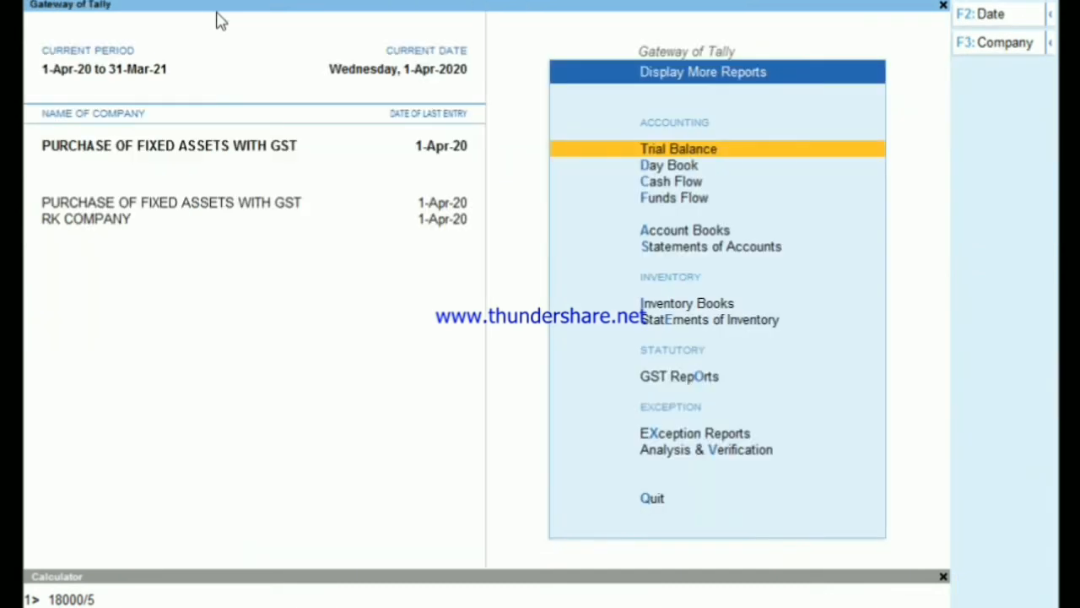
key(Escape)
key(Escape)
key(n)
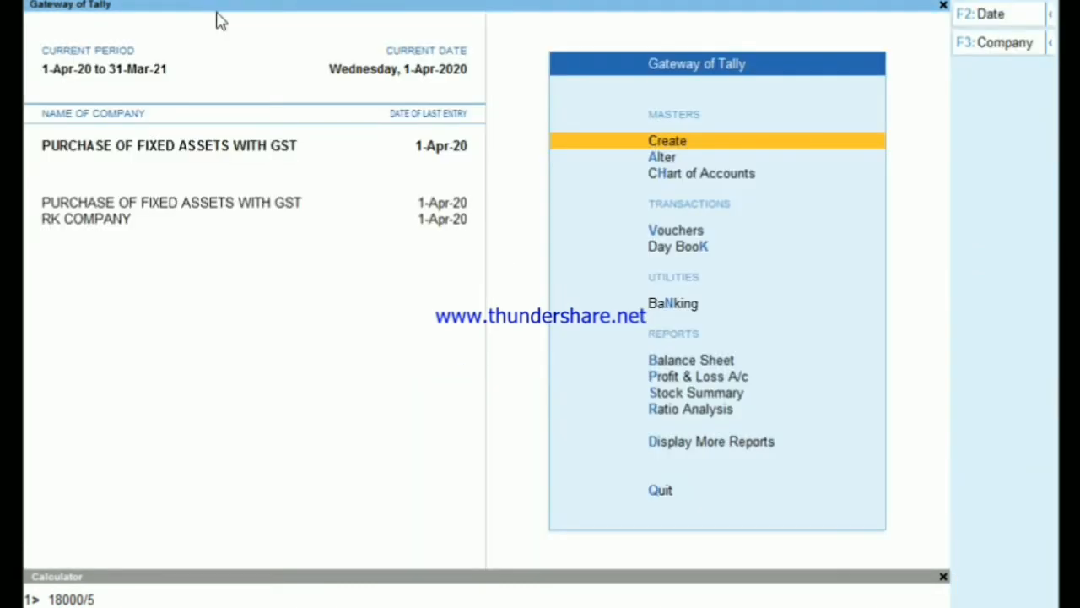
- Return to voucher entry and start a new Journal voucher
key(Down)
key(Down)
key(Down)
key(Return)
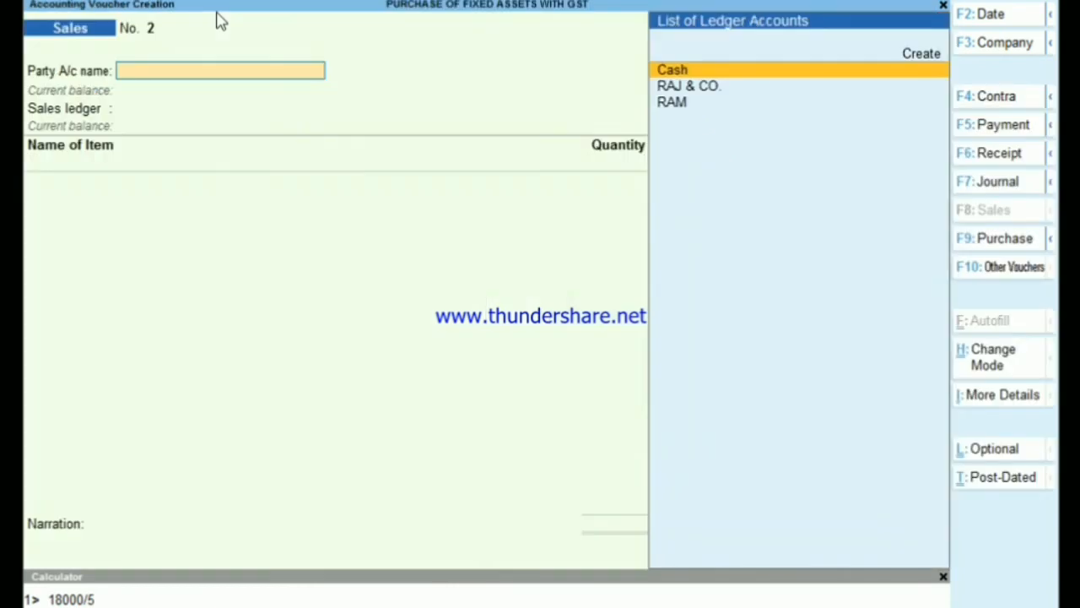
key(F7)
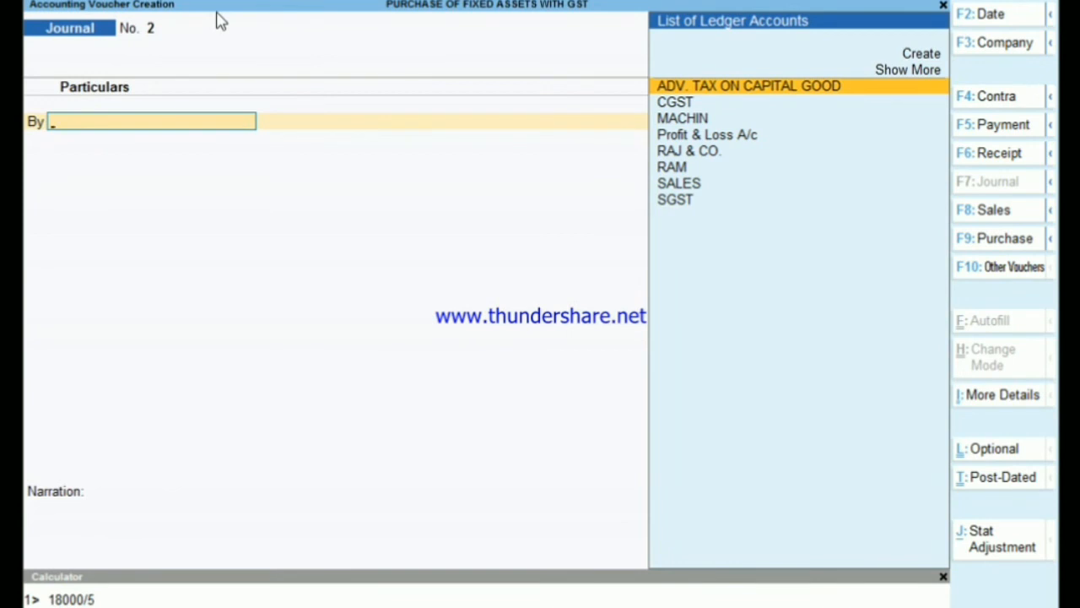
- Create a ledger named GST PAYABLE under the Provisions group from within the journal voucher and save it
key(alt+c)
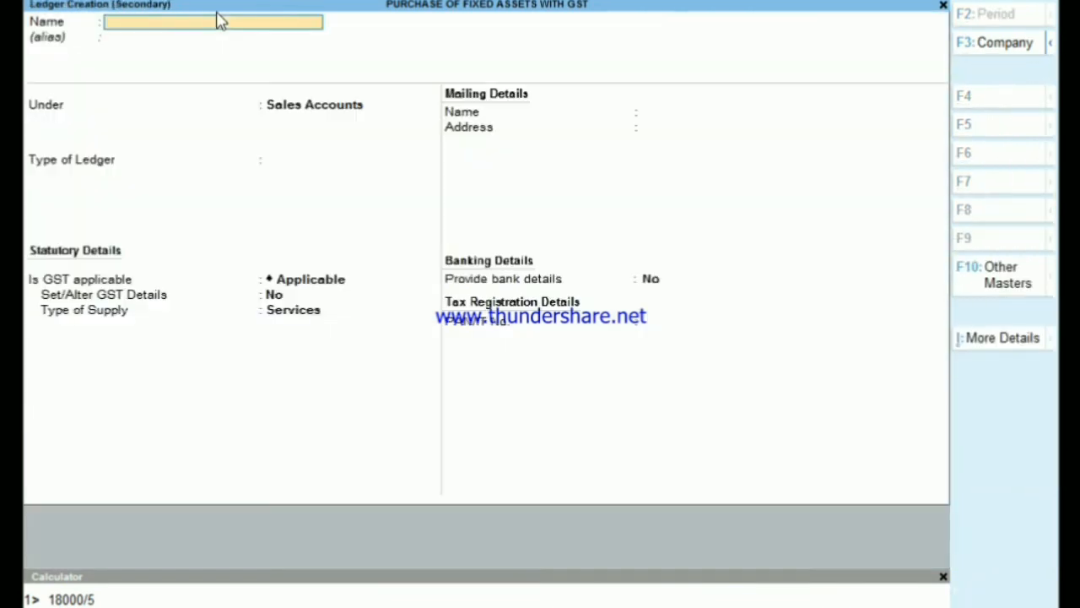
text(GST PAYABLE)
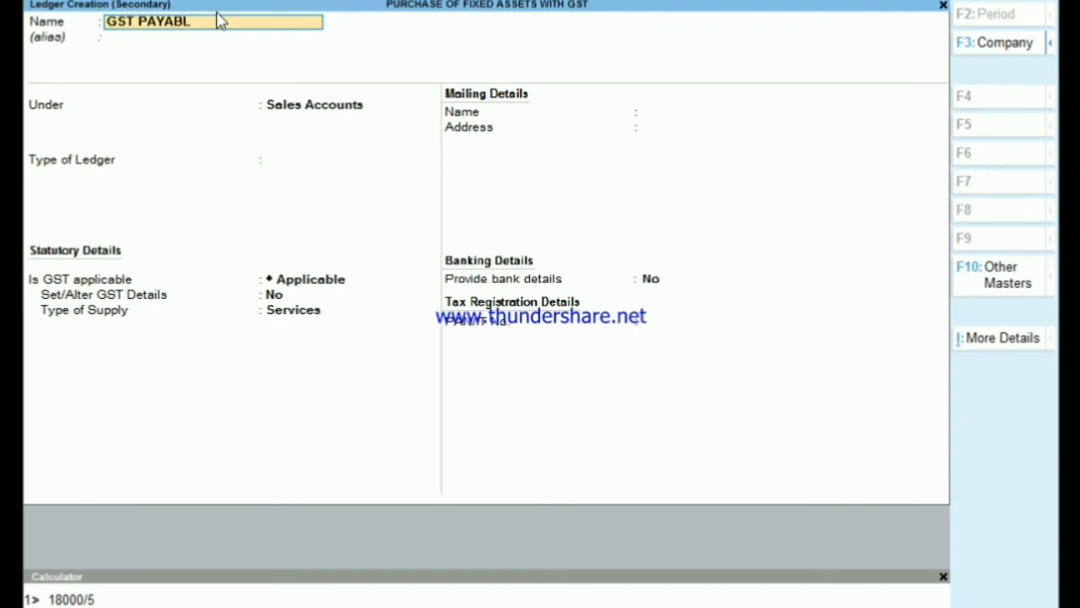
key(Return)
key(Return)
text(PR)
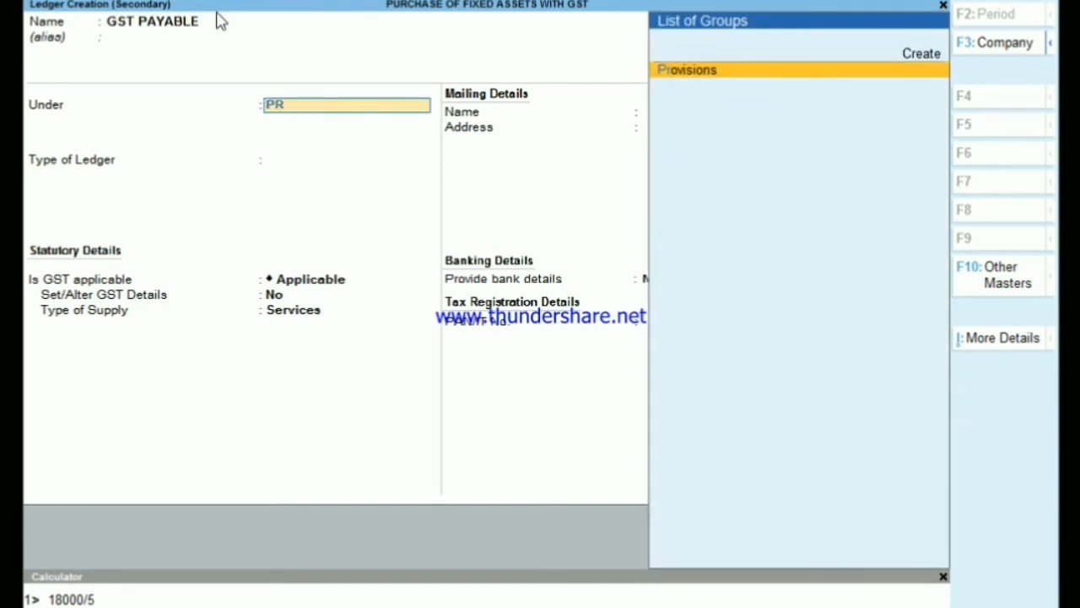
key(Return)
key(ctrl+a)
- Debit the CGST ledger with 4,500 in the journal voucher
text(C)
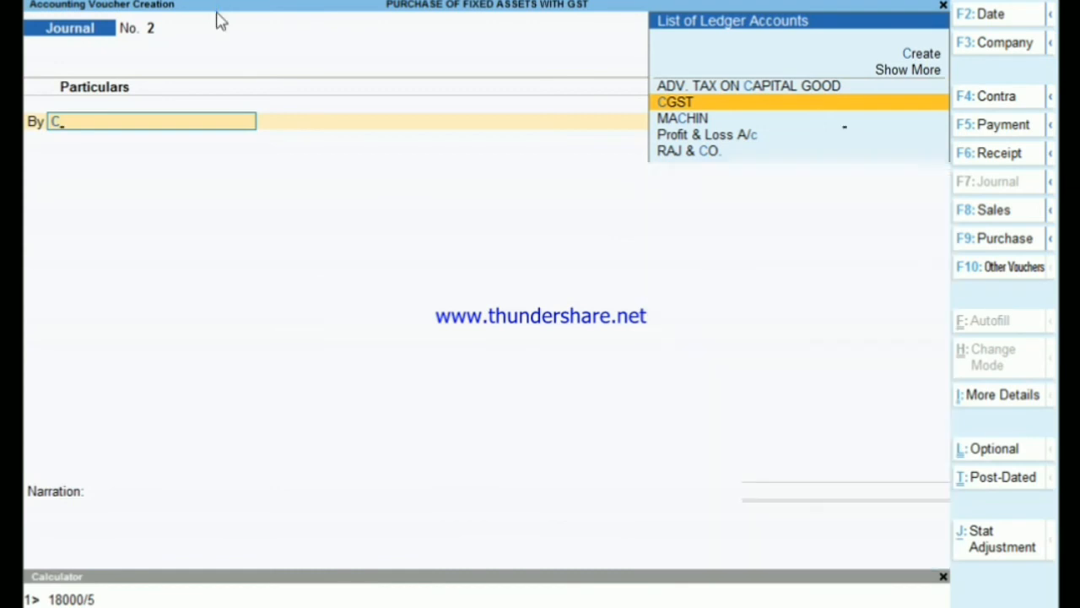
key(Return)
text(4500)
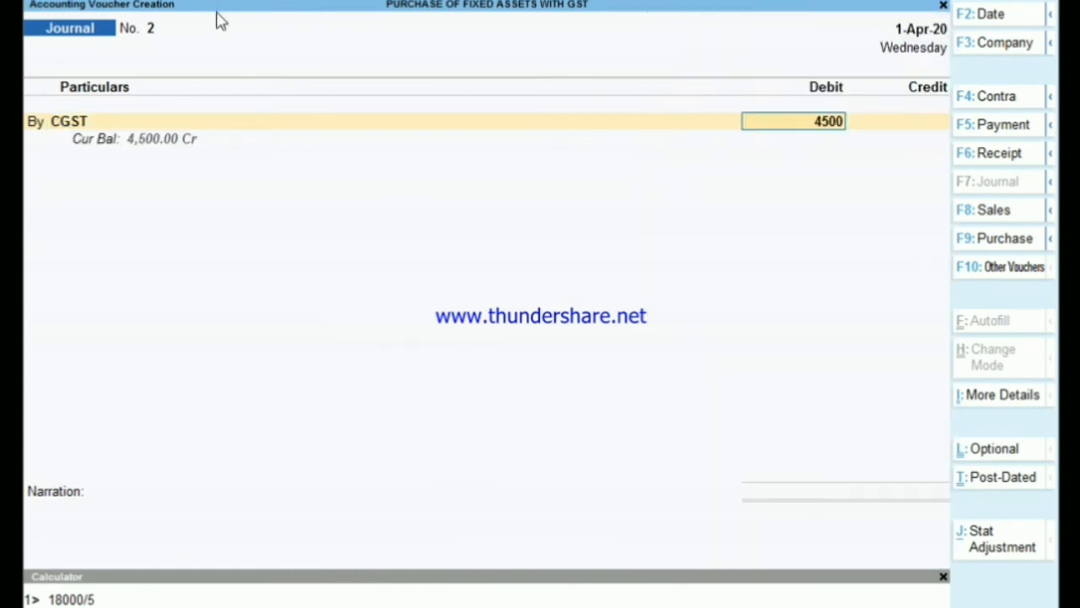
key(Return)
- Add a second debit line for the SGST ledger with 4,500
key(Return)
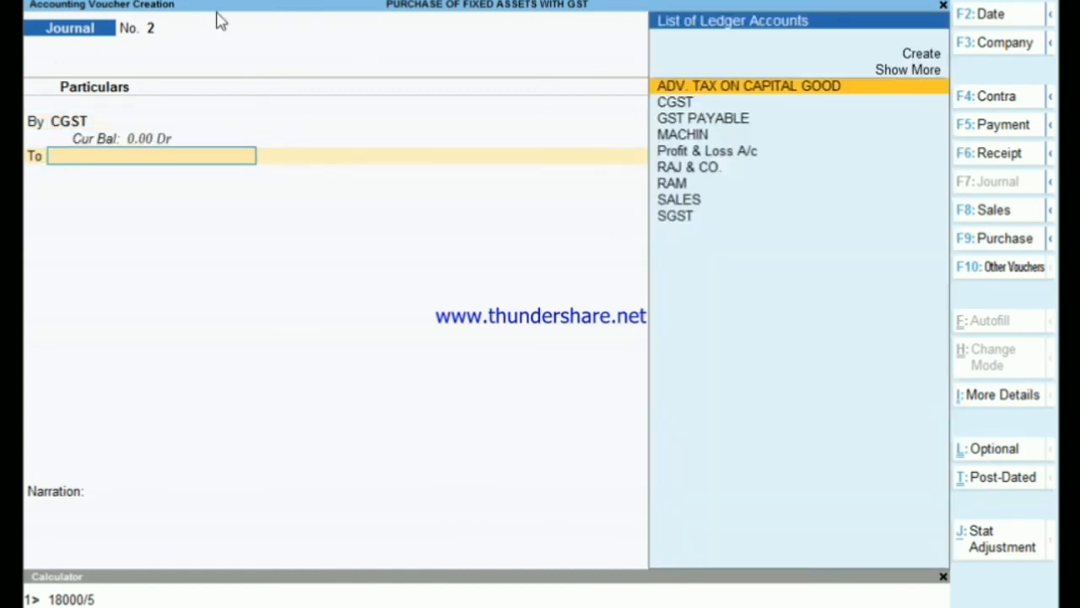
key(BackSpace)
text(b)
key(Return)
text(s)
key(Return)
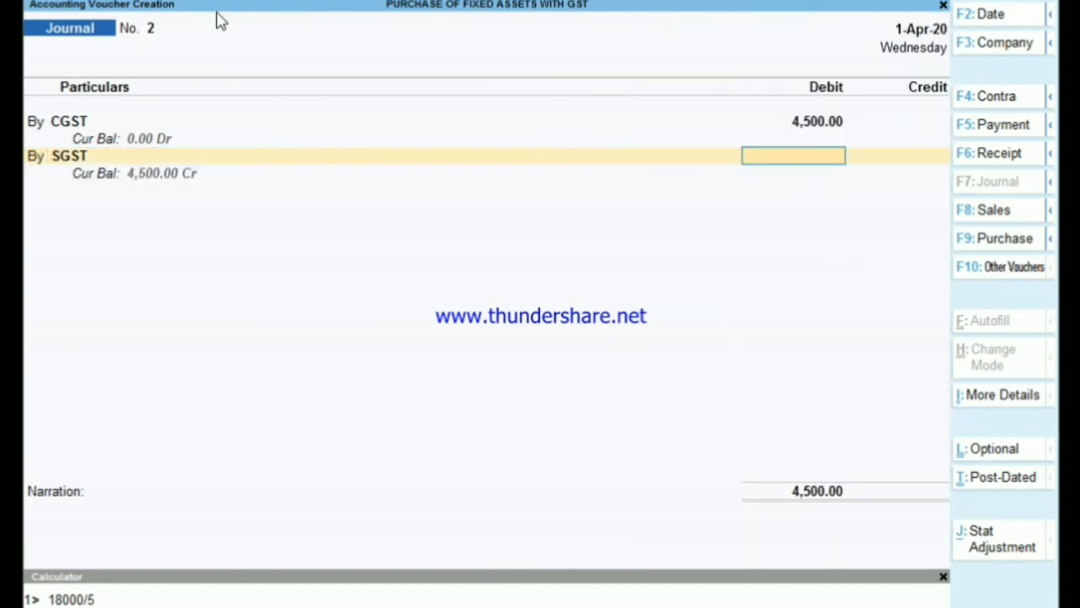
text(45000)
key(Return)
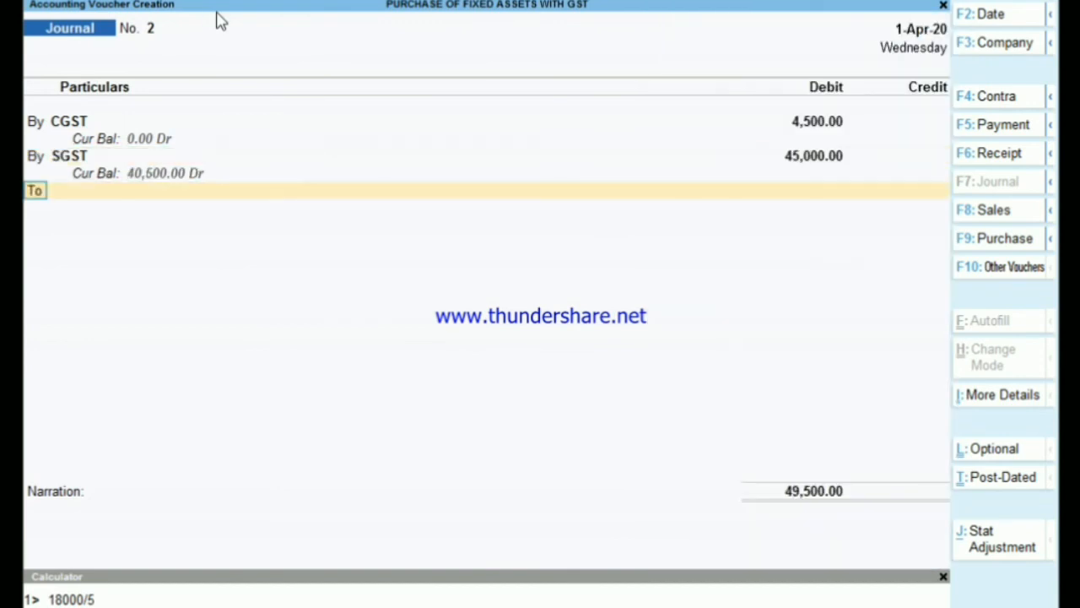
key(BackSpace)
text(4500)
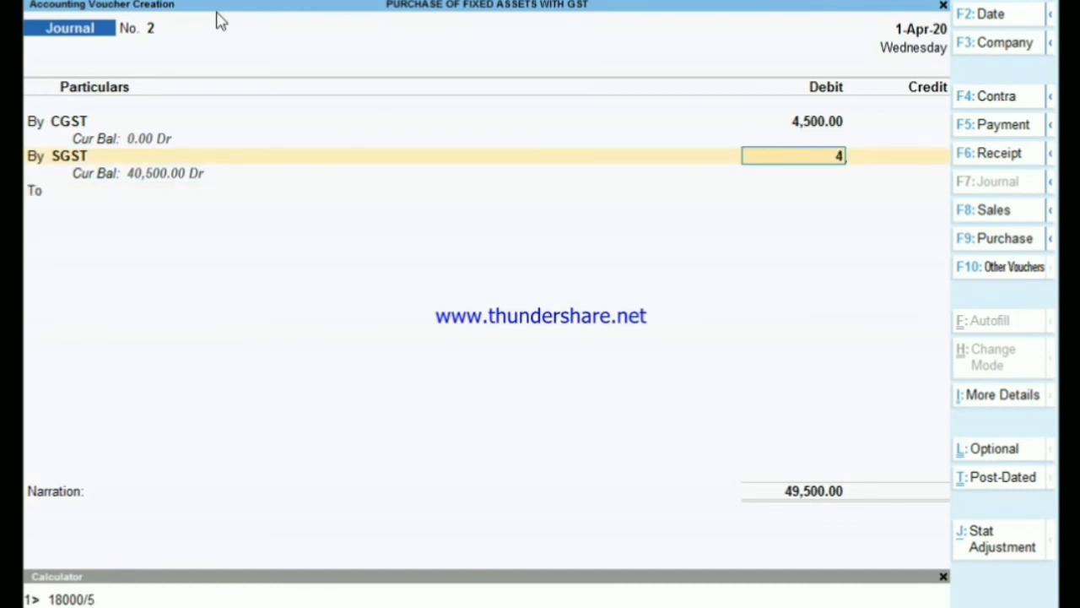
key(Return)
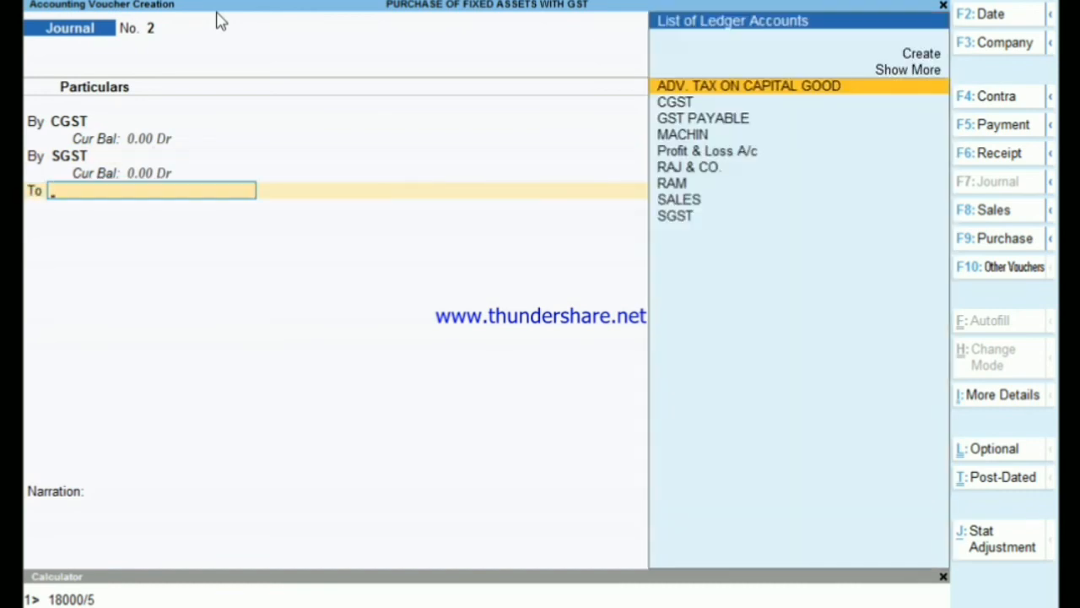
- Credit the GST PAYABLE ledger with 9,000 and save the journal voucher without a narration
text(g)
key(Return)
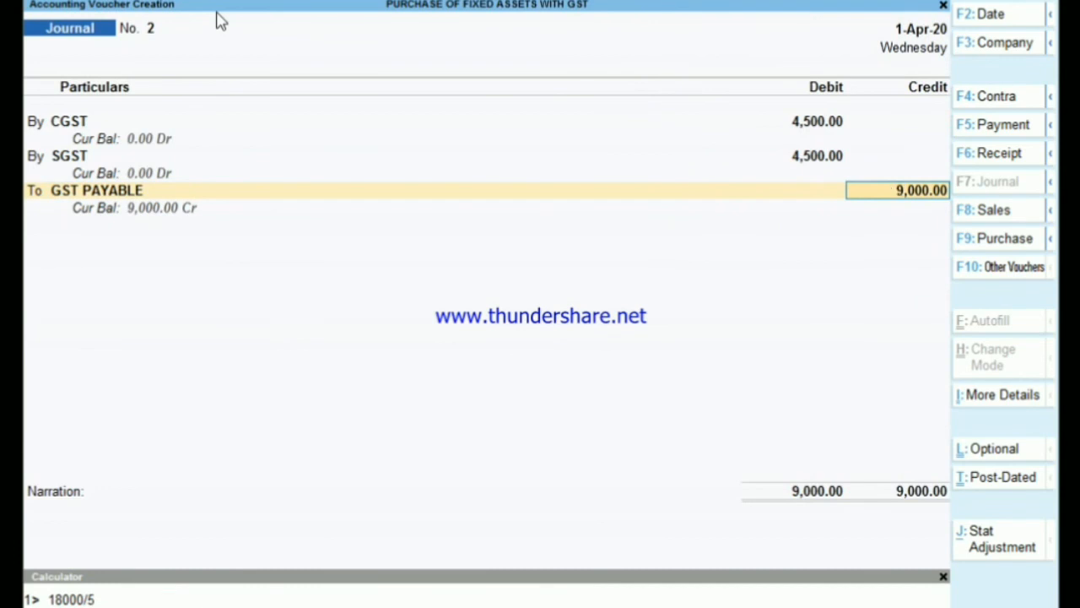
key(Return)
key(Return)
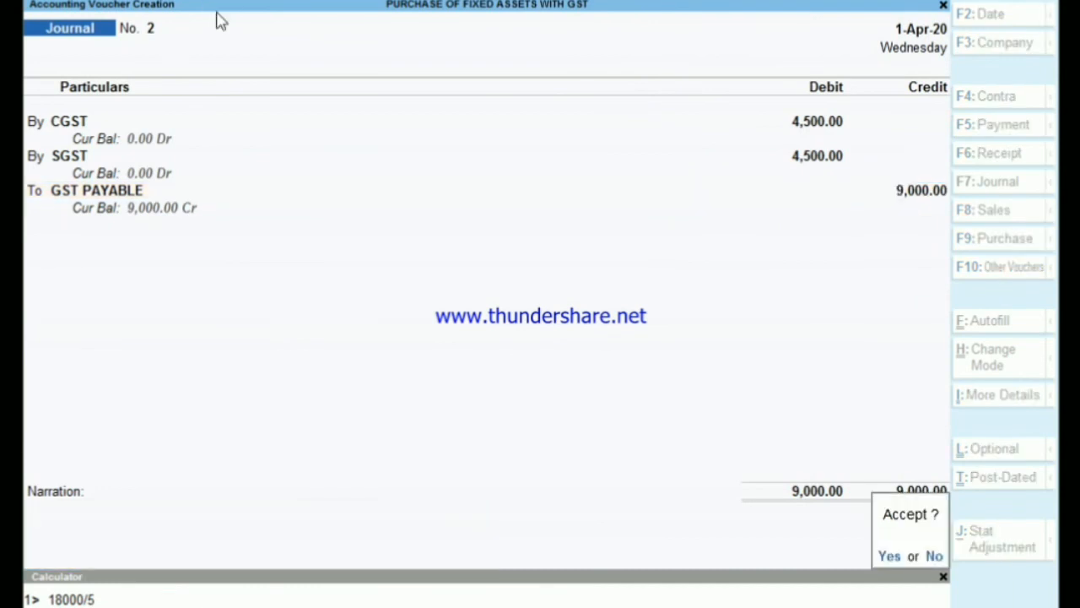
key(Return)
- Start a Payment voucher and autofill it as a Stat Payment with tax type GST and payment type Regular
key(F5)
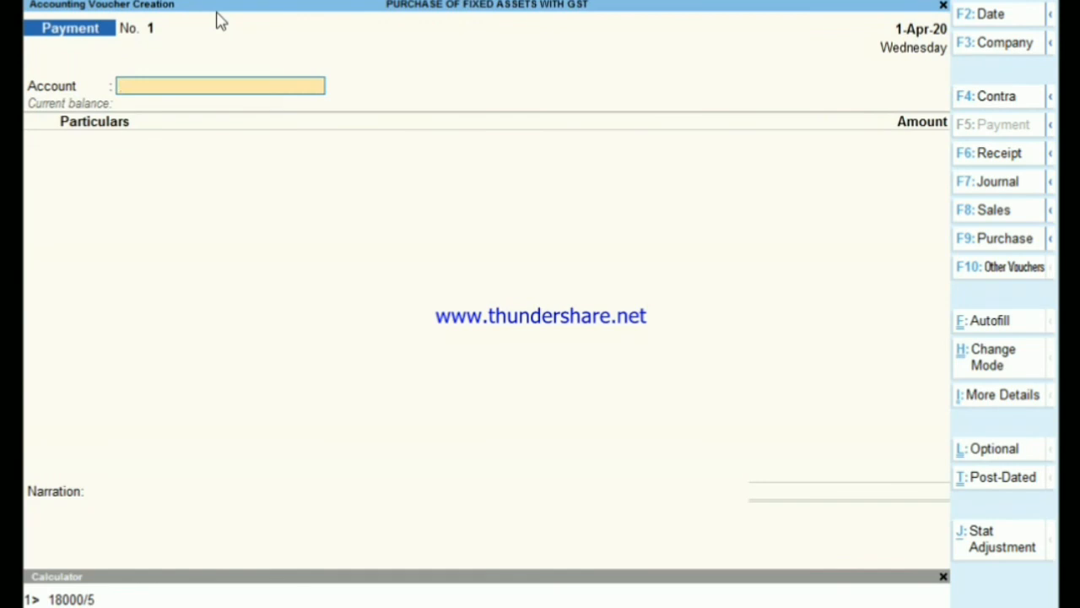
key(ctrl+e)
key(Return)
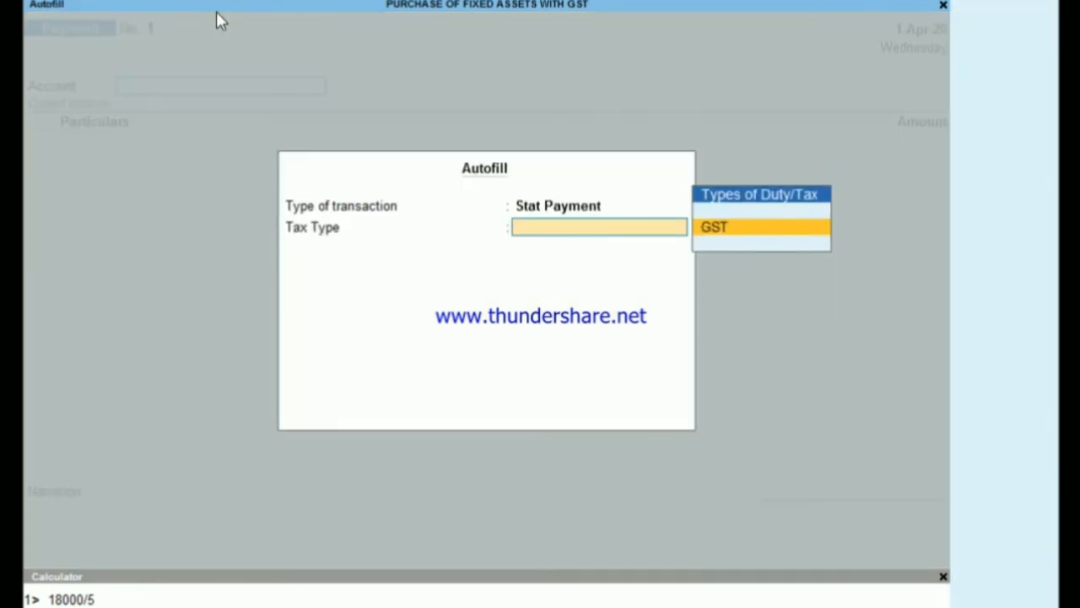
key(Return)
key(Return)
- Pay 9,000 from Cash against GST PAYABLE with GST details set to No, and save the payment voucher
key(Return)
key(Return)
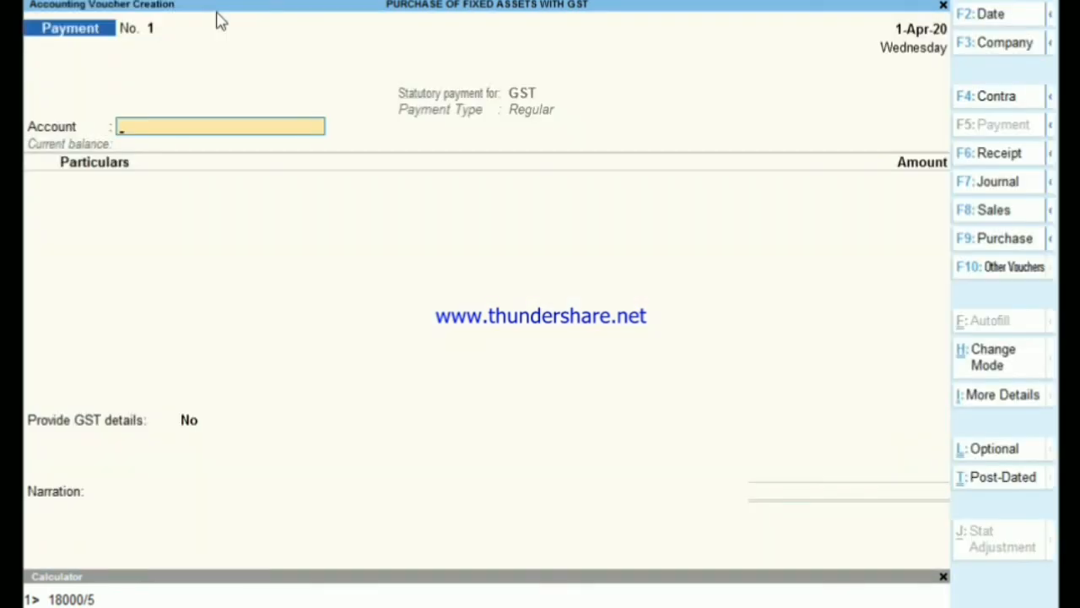
key(Return)
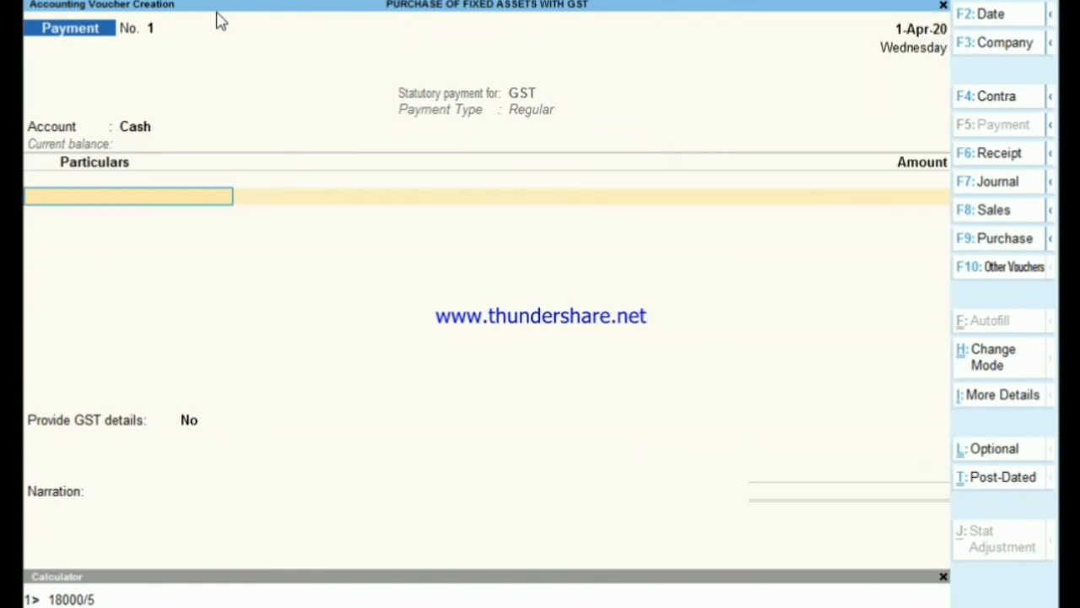
text(G)
key(Return)
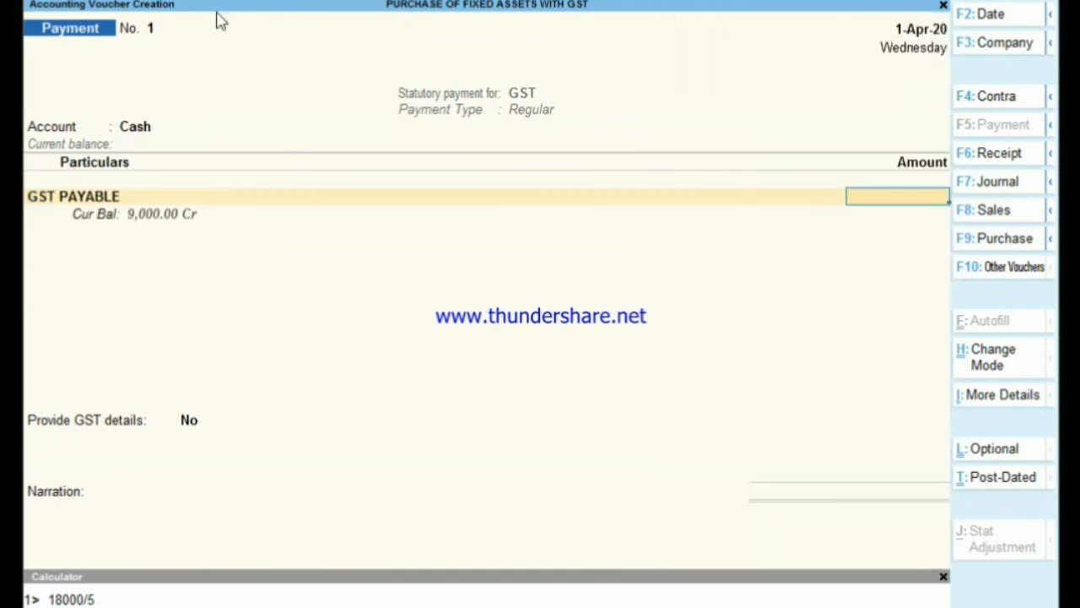
text(9000)
key(Return)
key(Return)
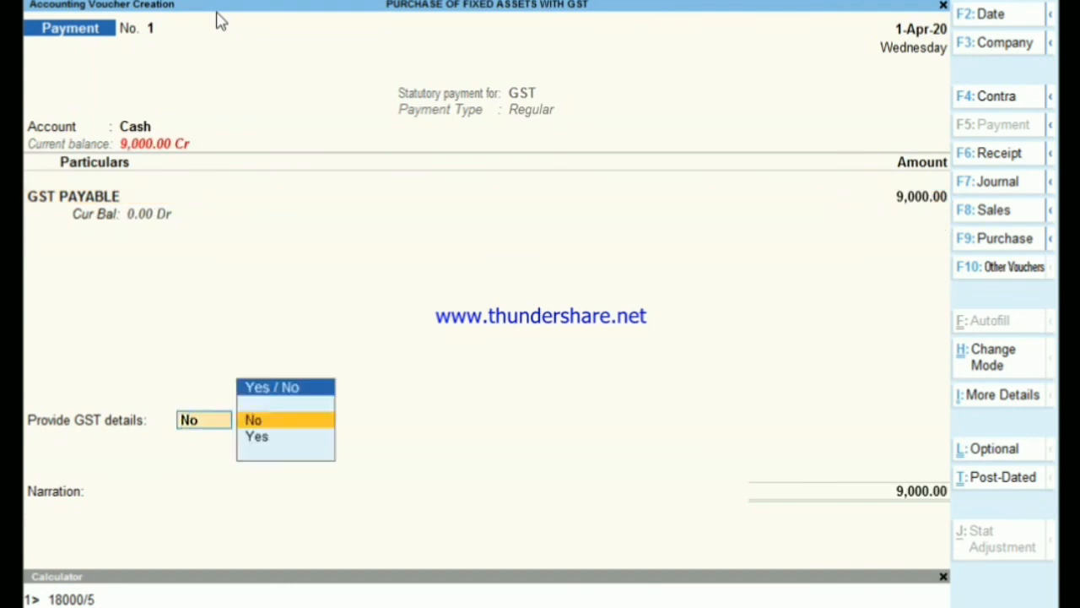
key(Return)
key(Return)
key(Return)
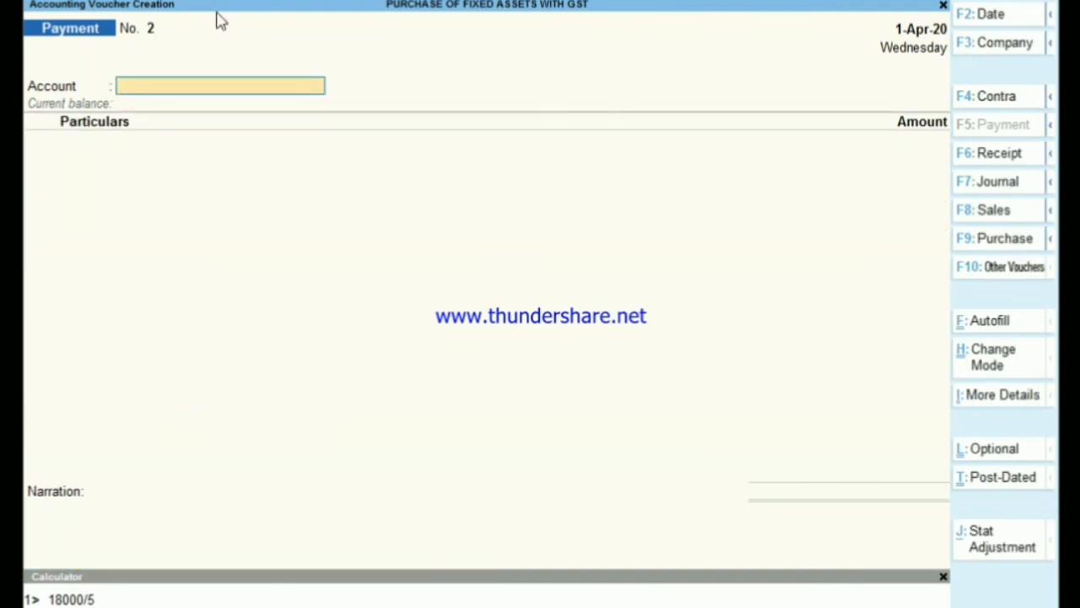
- Return to the Gateway of Tally and change the period to 1-4-2021 through 31-3-2022
key(Escape)
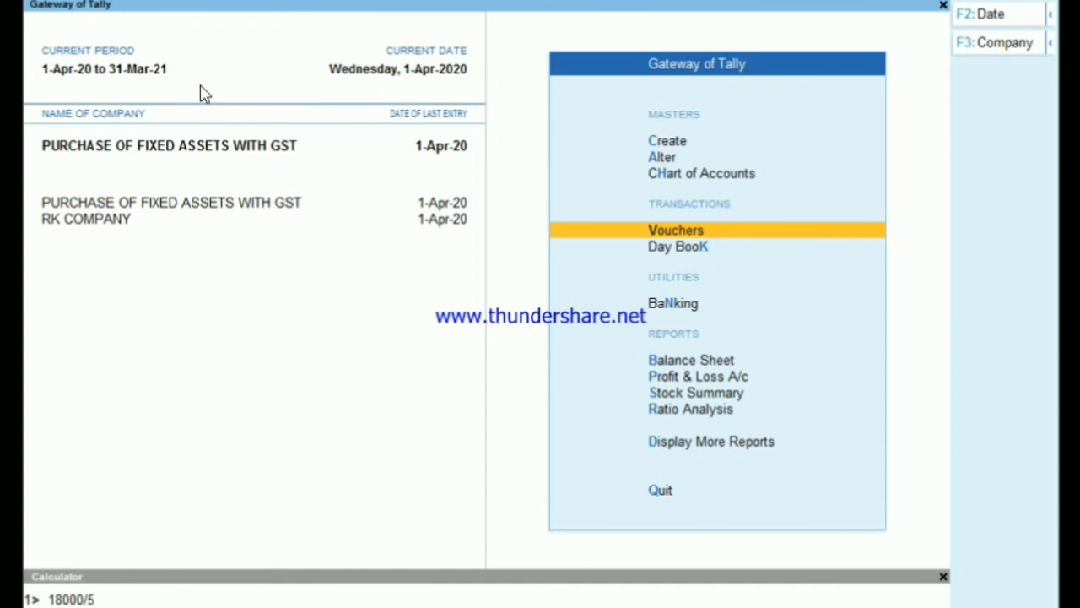
key(alt)
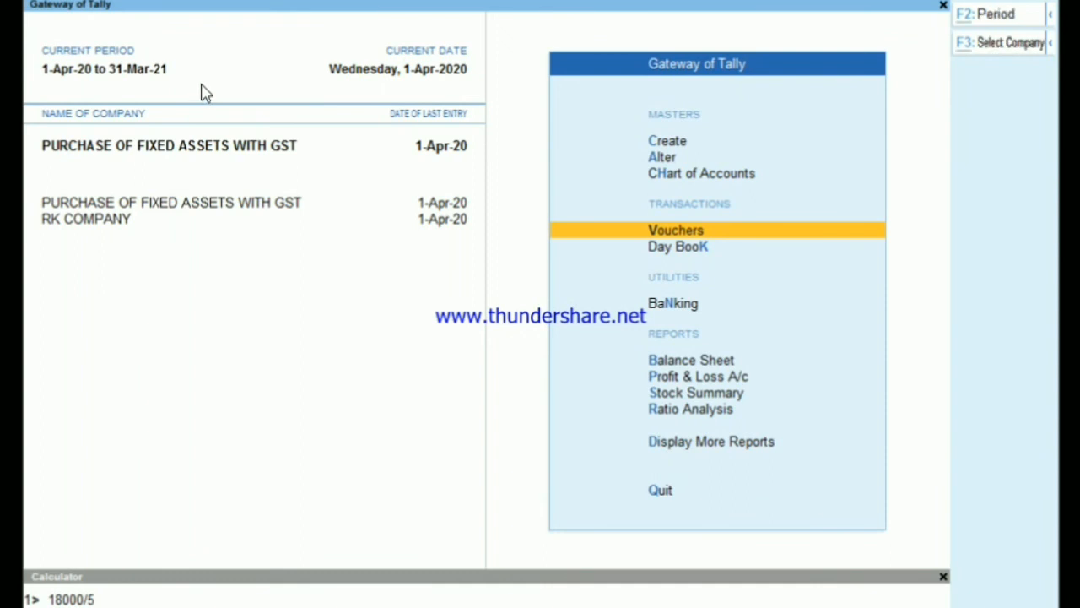
key(alt+F2)
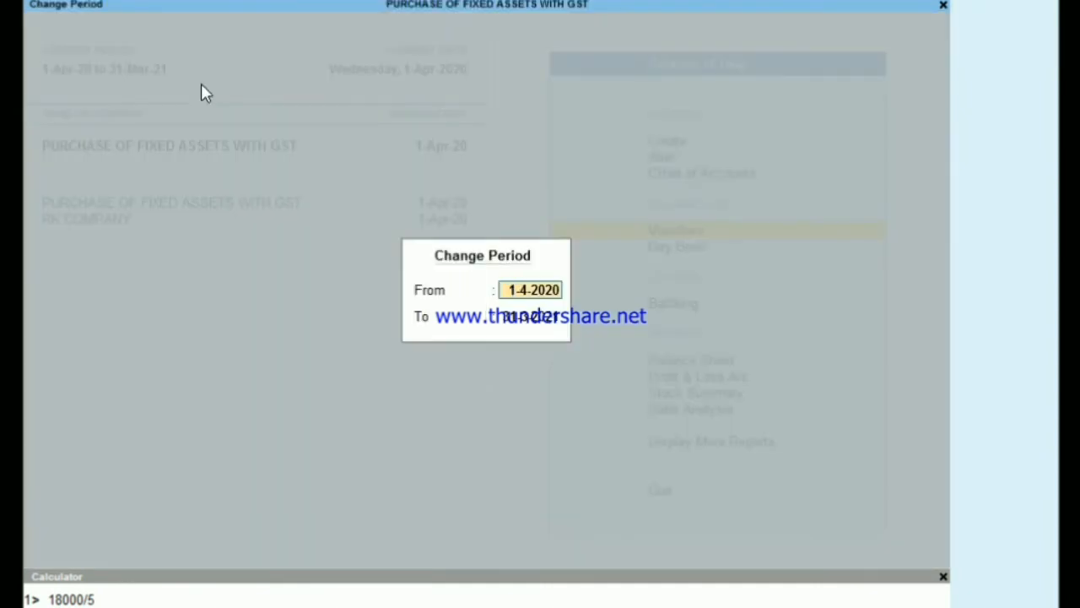
text(1-4-2021)
key(Return)
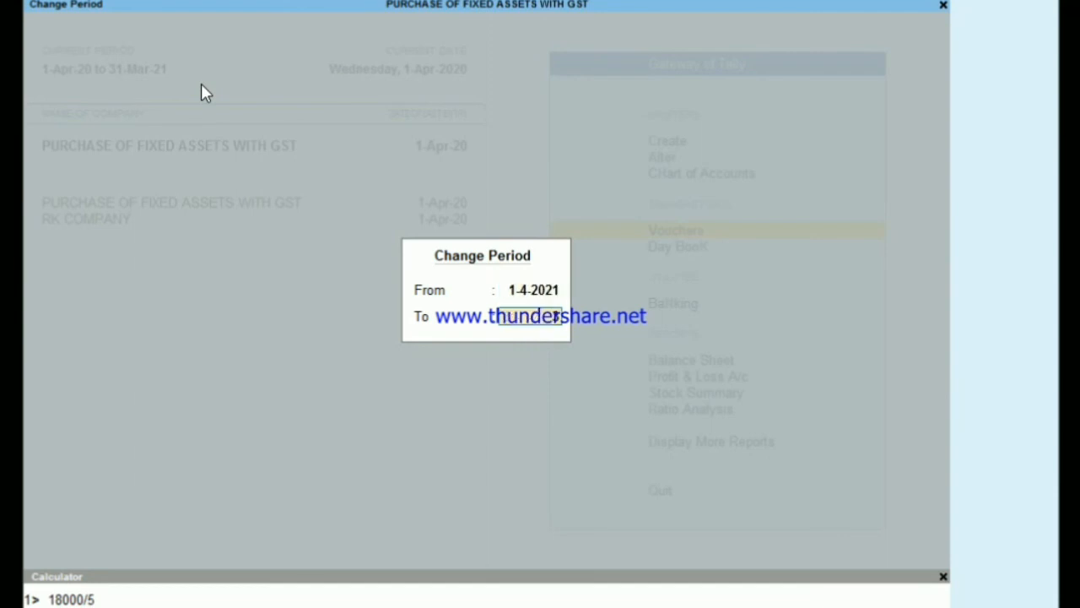
text(31-3-2022)
key(Return)
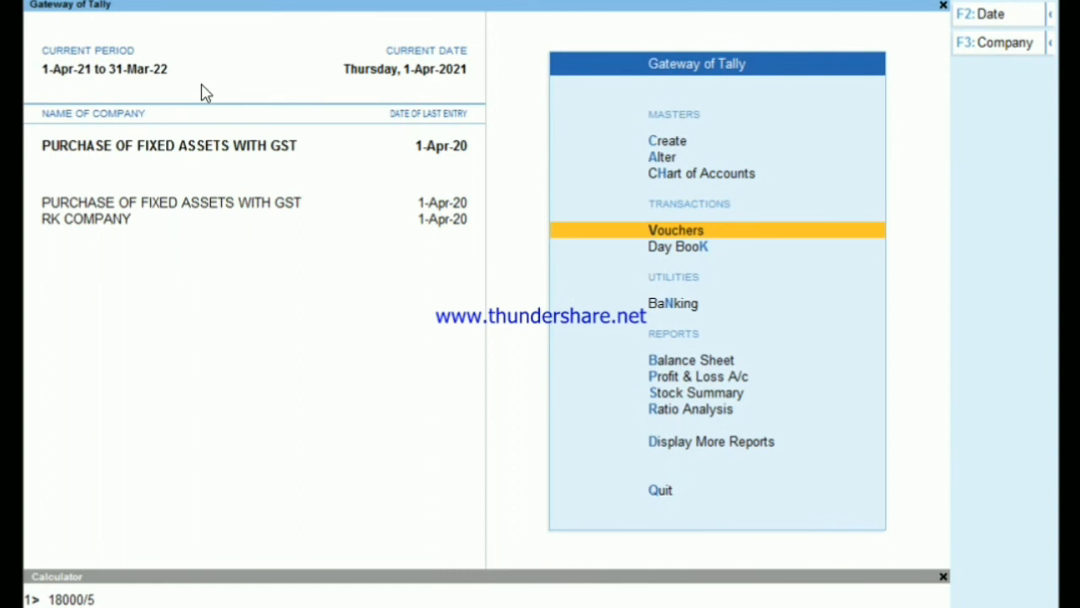
- Start a new Journal voucher in the new financial year and choose CGST as the first debit ledger
key(Return)
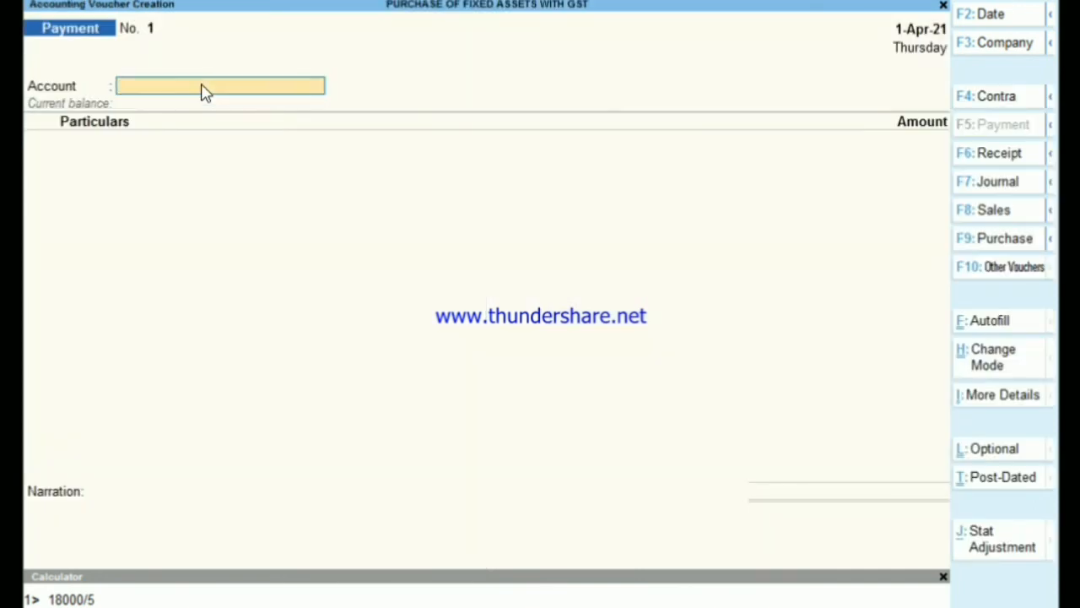
key(F7)
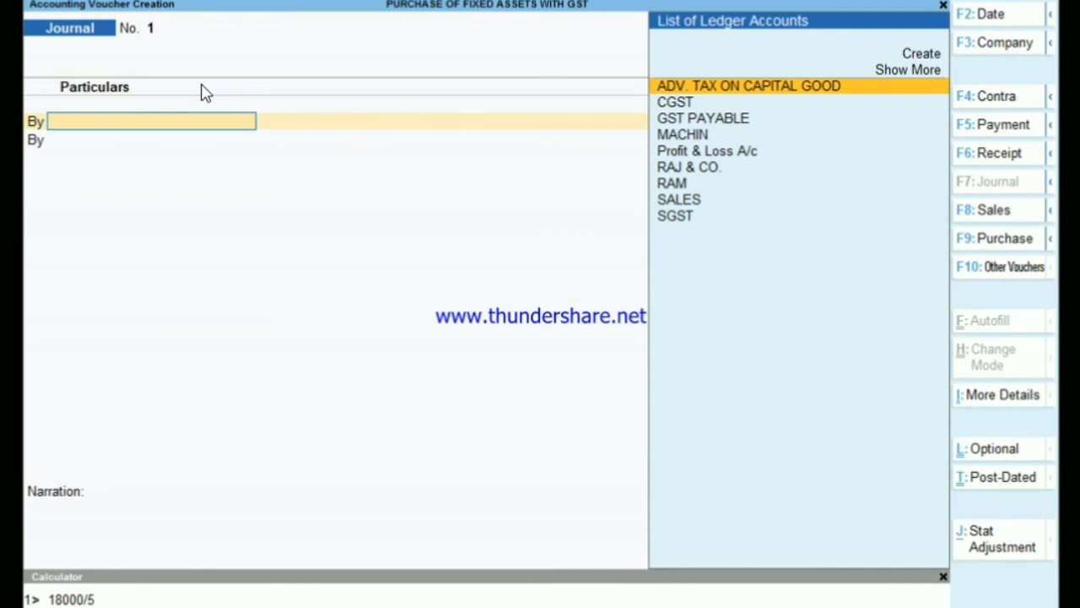
text(C)
key(Return)
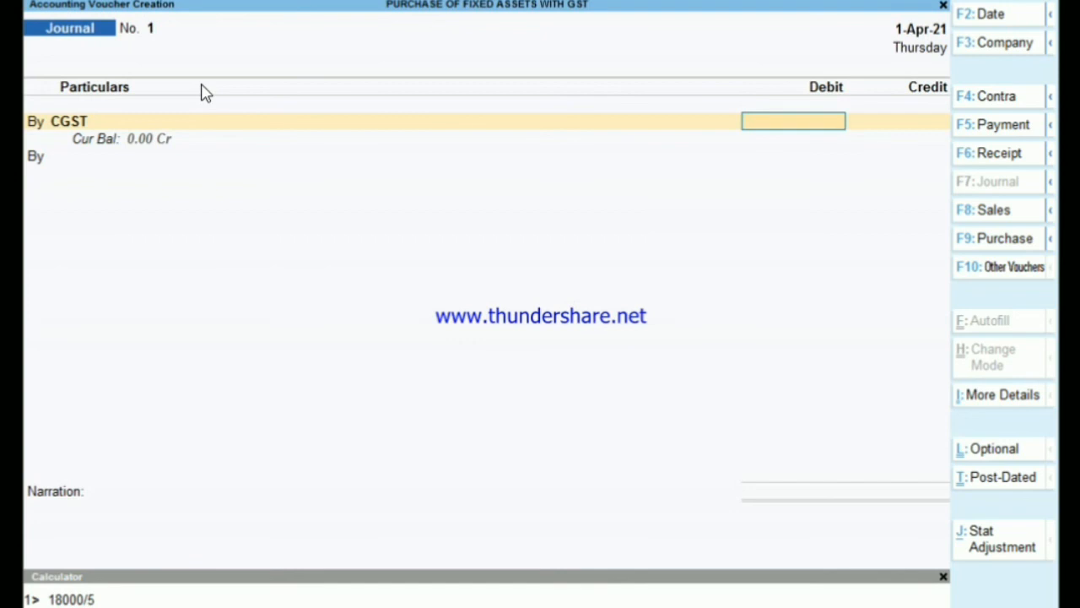
- Calculate 18000-3600 in the calculator and close it
key(ctrl)
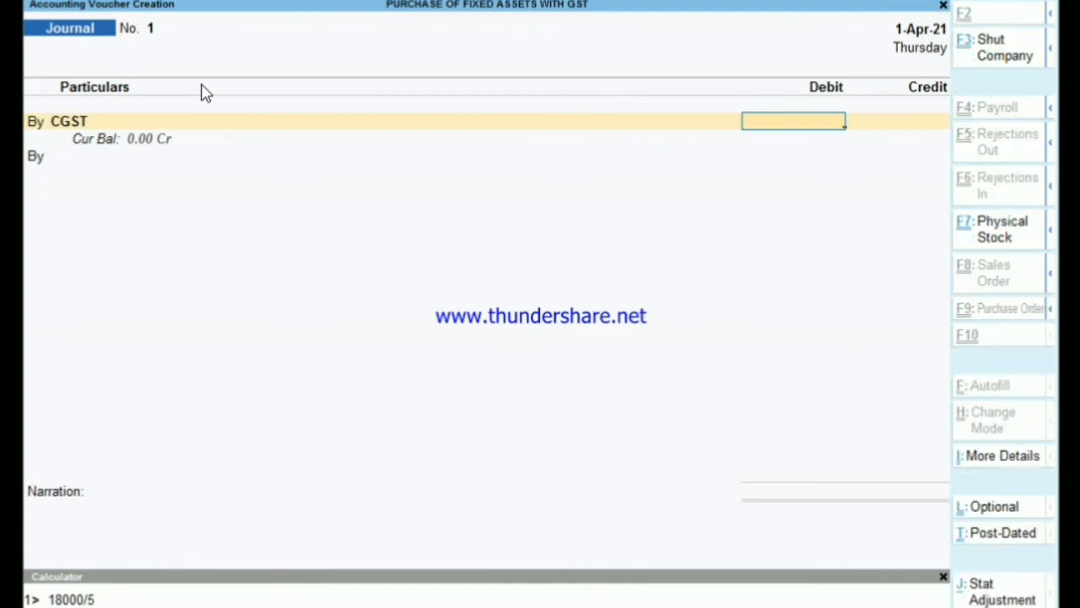
key(ctrl+n)
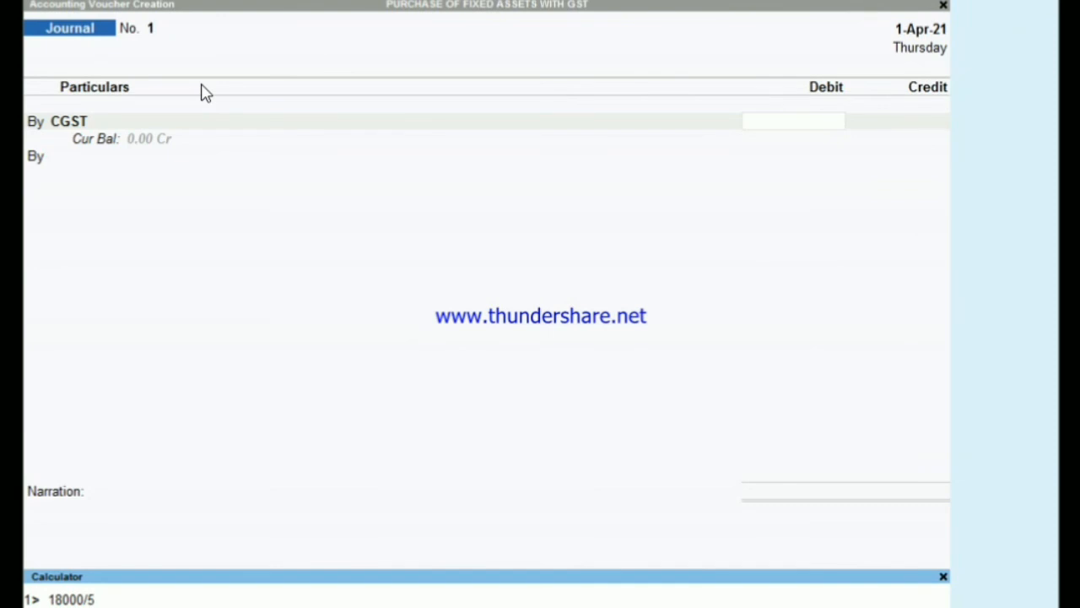
key(Return)
text(18000-3600)
key(Escape)
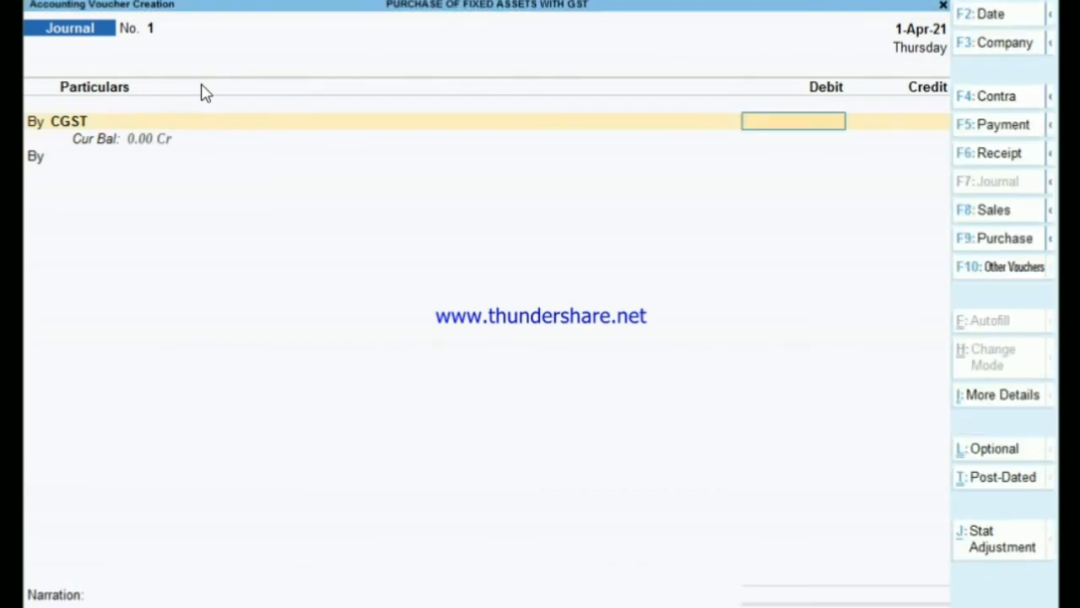
- Set the CGST debit amount to 1,800
text(1800)
key(Return)
key(Return)
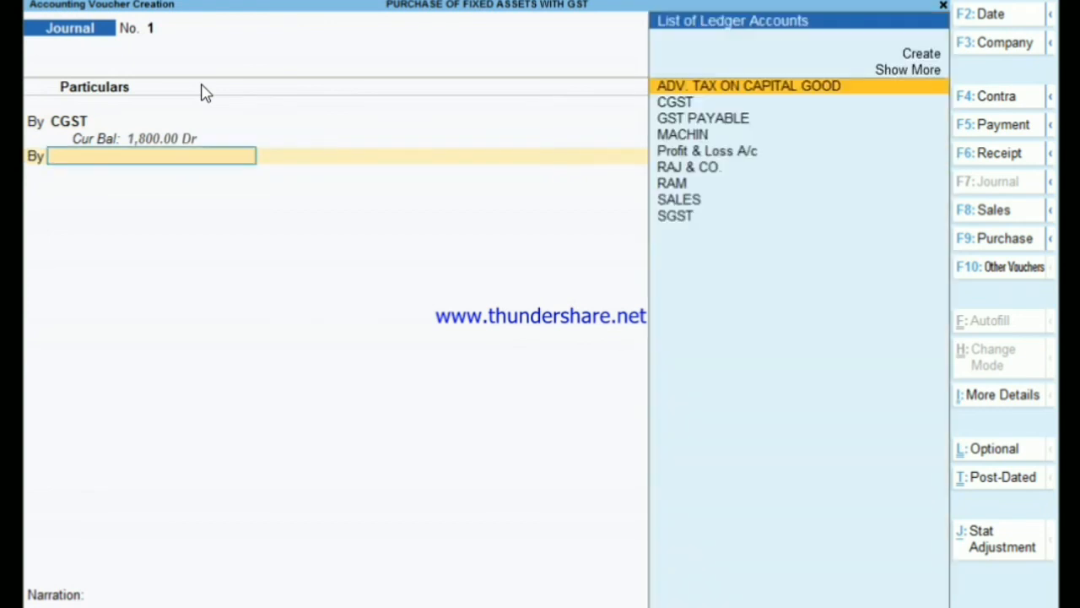
- Debit the SGST ledger with 1,800 on the second line
key(Down)
key(Down)
key(Down)
key(Down)
key(Down)
key(Down)
key(Down)
key(Down)
key(Return)
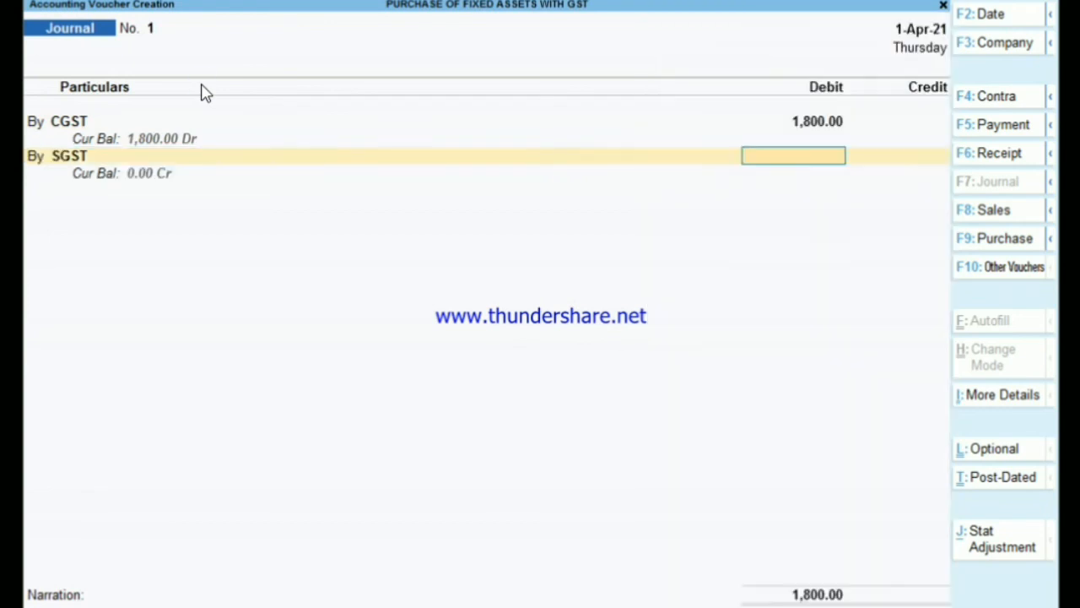
text(1)
text(00)
key(Return)
key(Return)
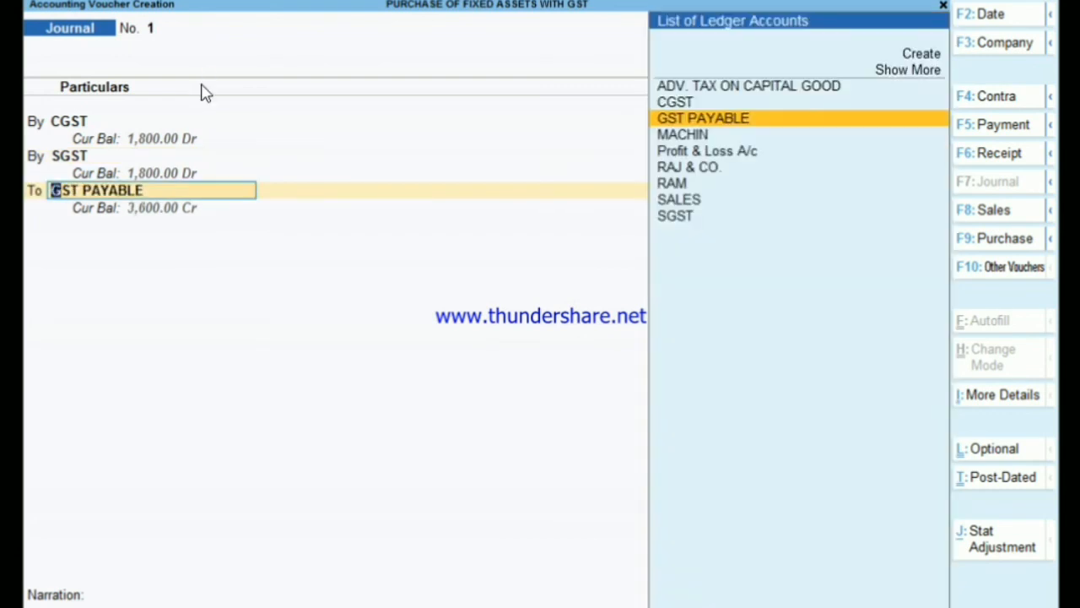
- Credit ADV. TAX ON CAPITAL GOOD with 3,600 in place of GST PAYABLE and save the journal voucher
text(AD)
key(Return)
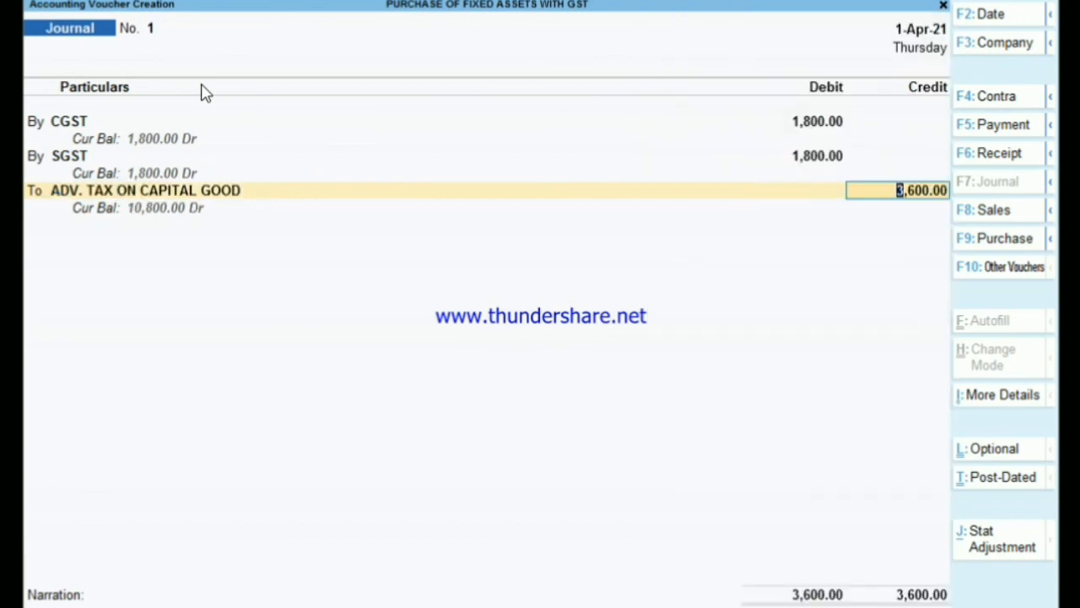
key(Return)
key(Return)
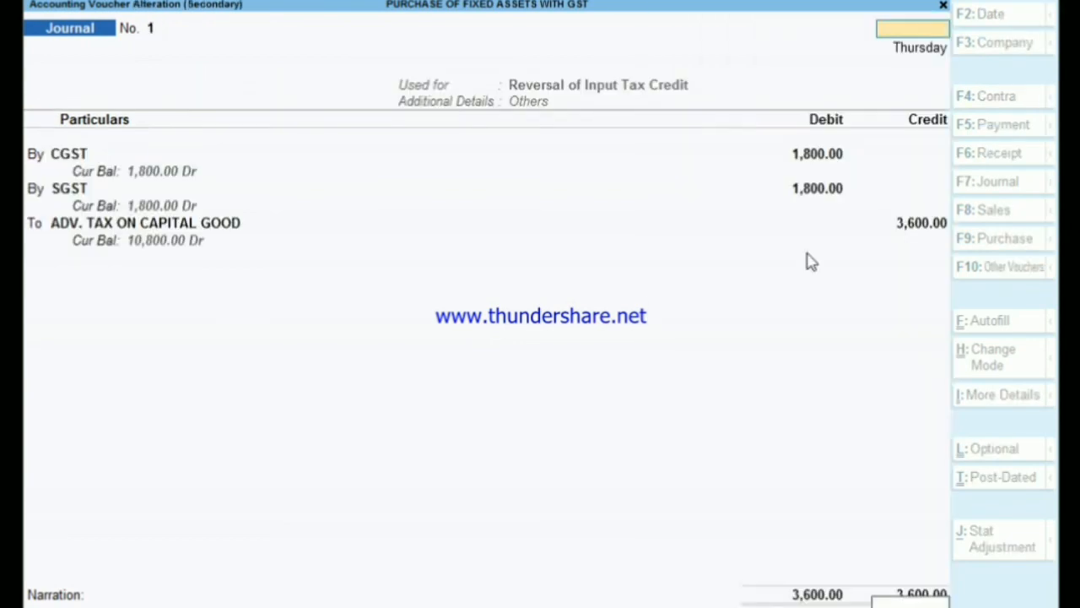
- Leave voucher entry, check the journal in the Day Book and return to the Gateway of Tally
key(Escape)
key(Escape)
key(Escape)
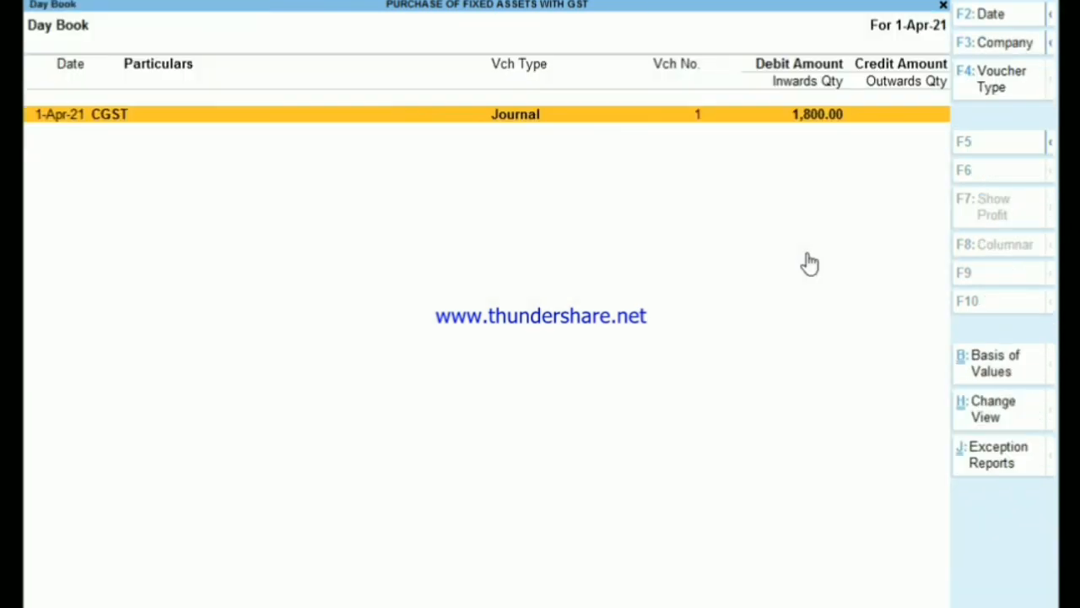
key(Escape)
key(Escape)
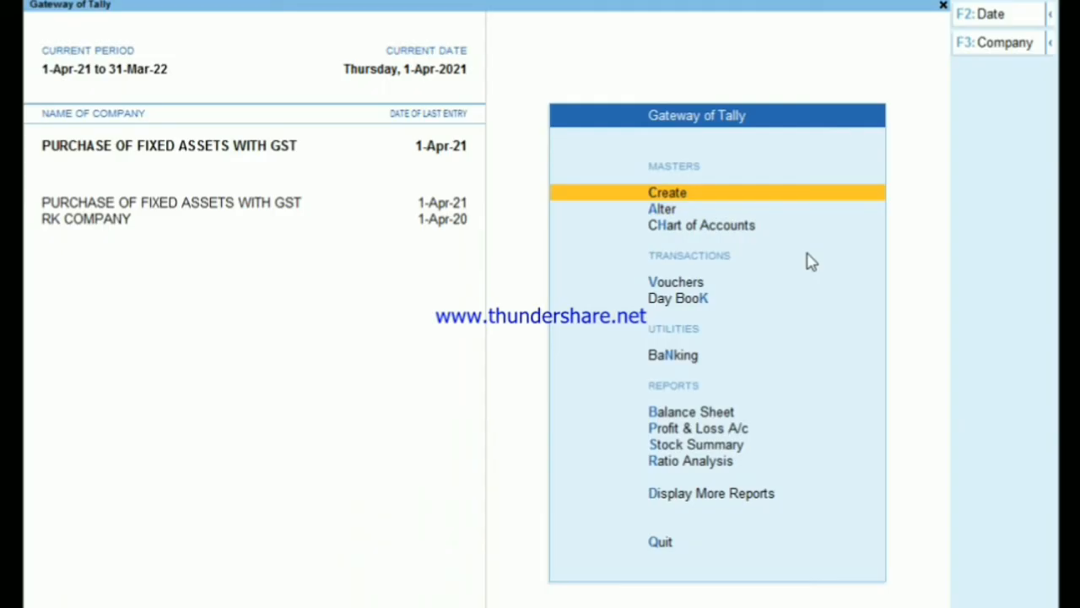
- Open the Balance Sheet in detailed form and examine the Duties & Taxes line under Current Liabilities
key(Up)
key(Up)
key(Up)
key(Up)
key(Up)
key(Up)
key(Return)
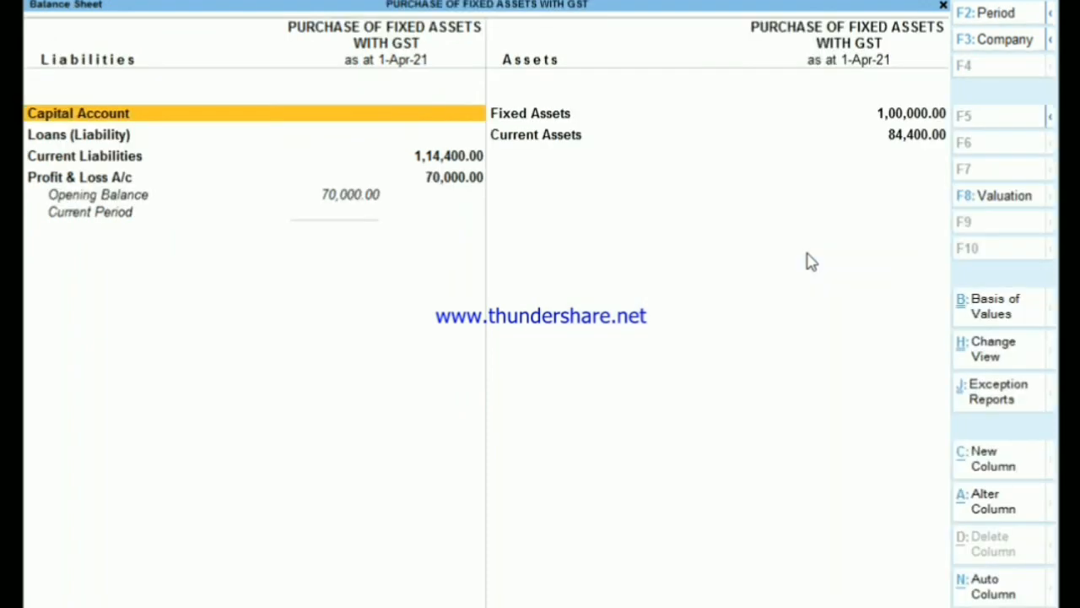
key(alt+F5)
key(Down)
key(Down)
key(Down)
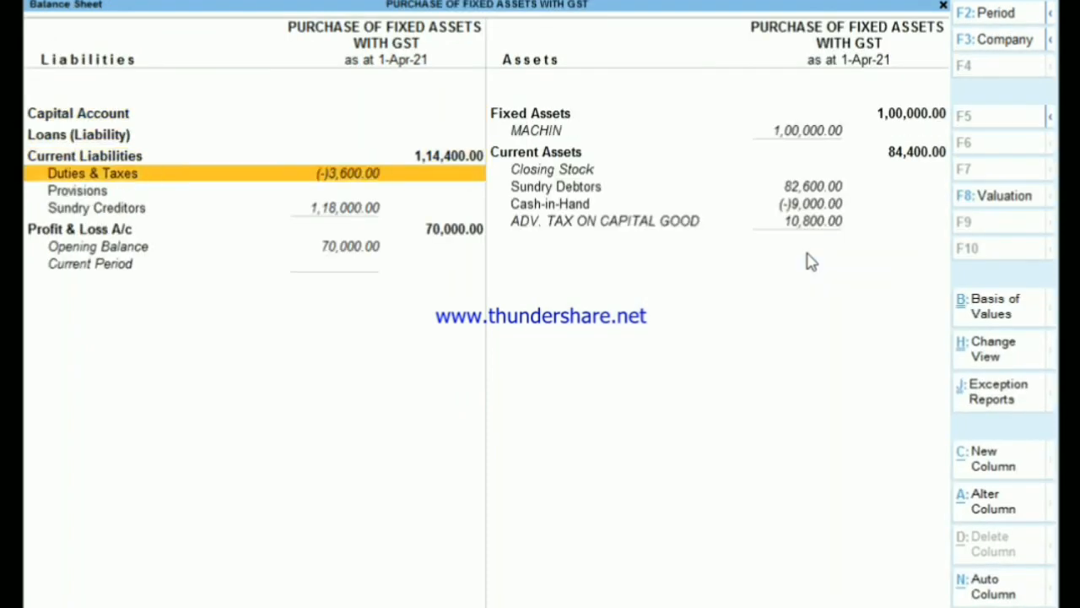